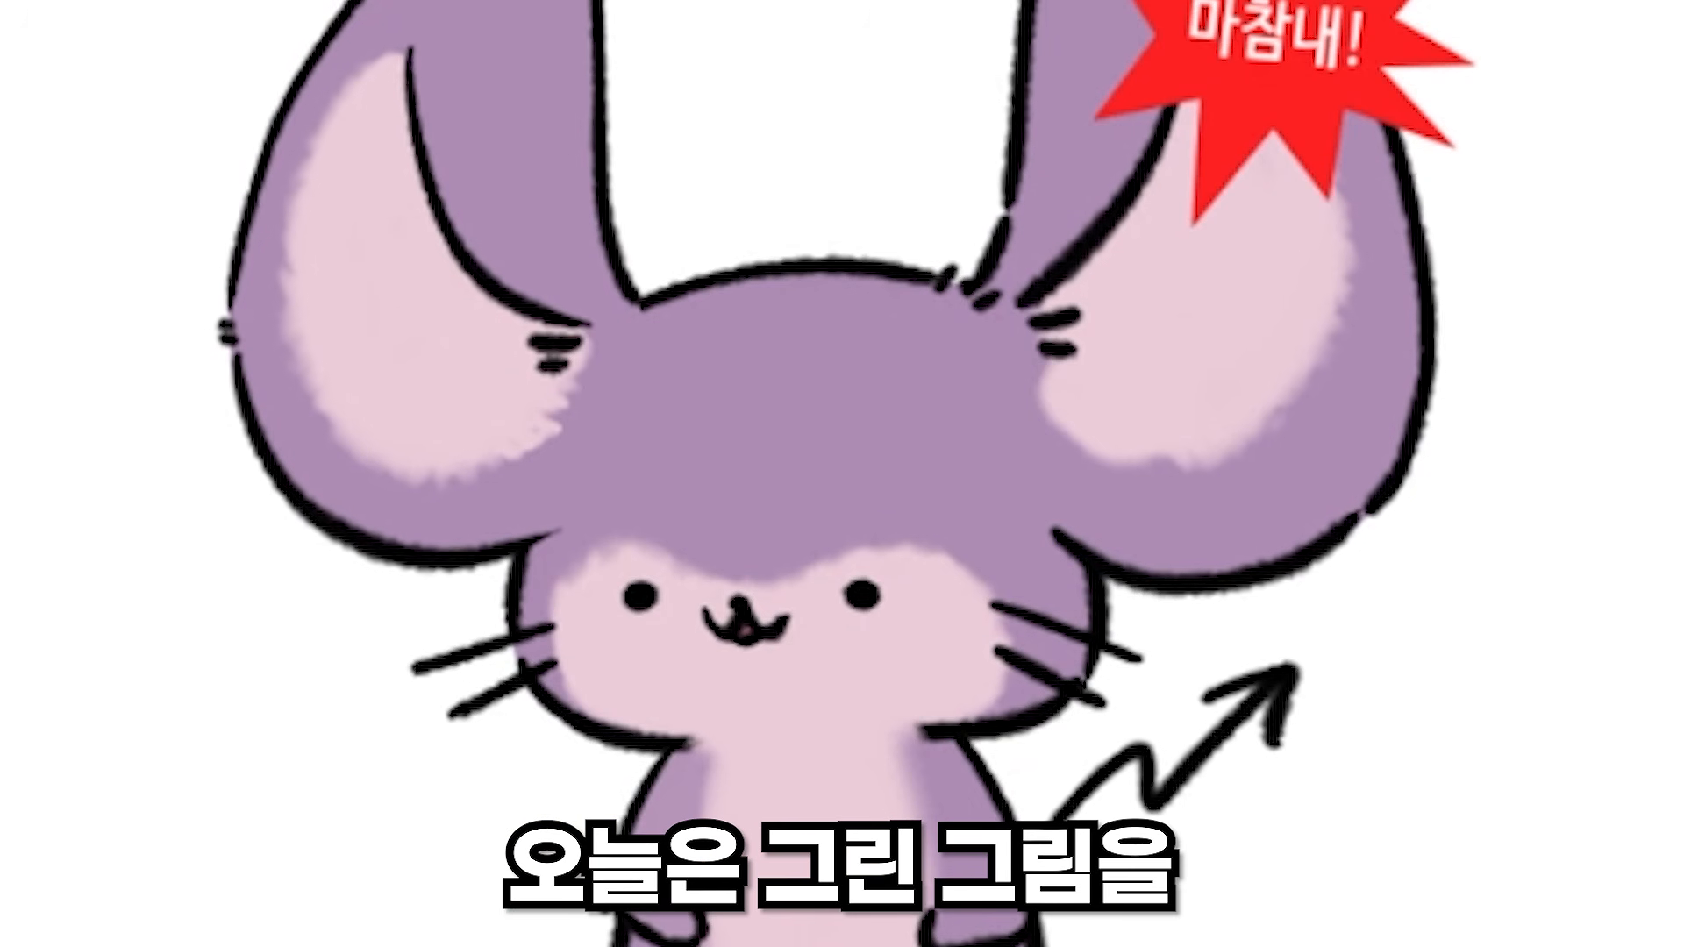
Compare the illustration with the character folder and the background folder each hidden and shown again.
click(1527, 660)
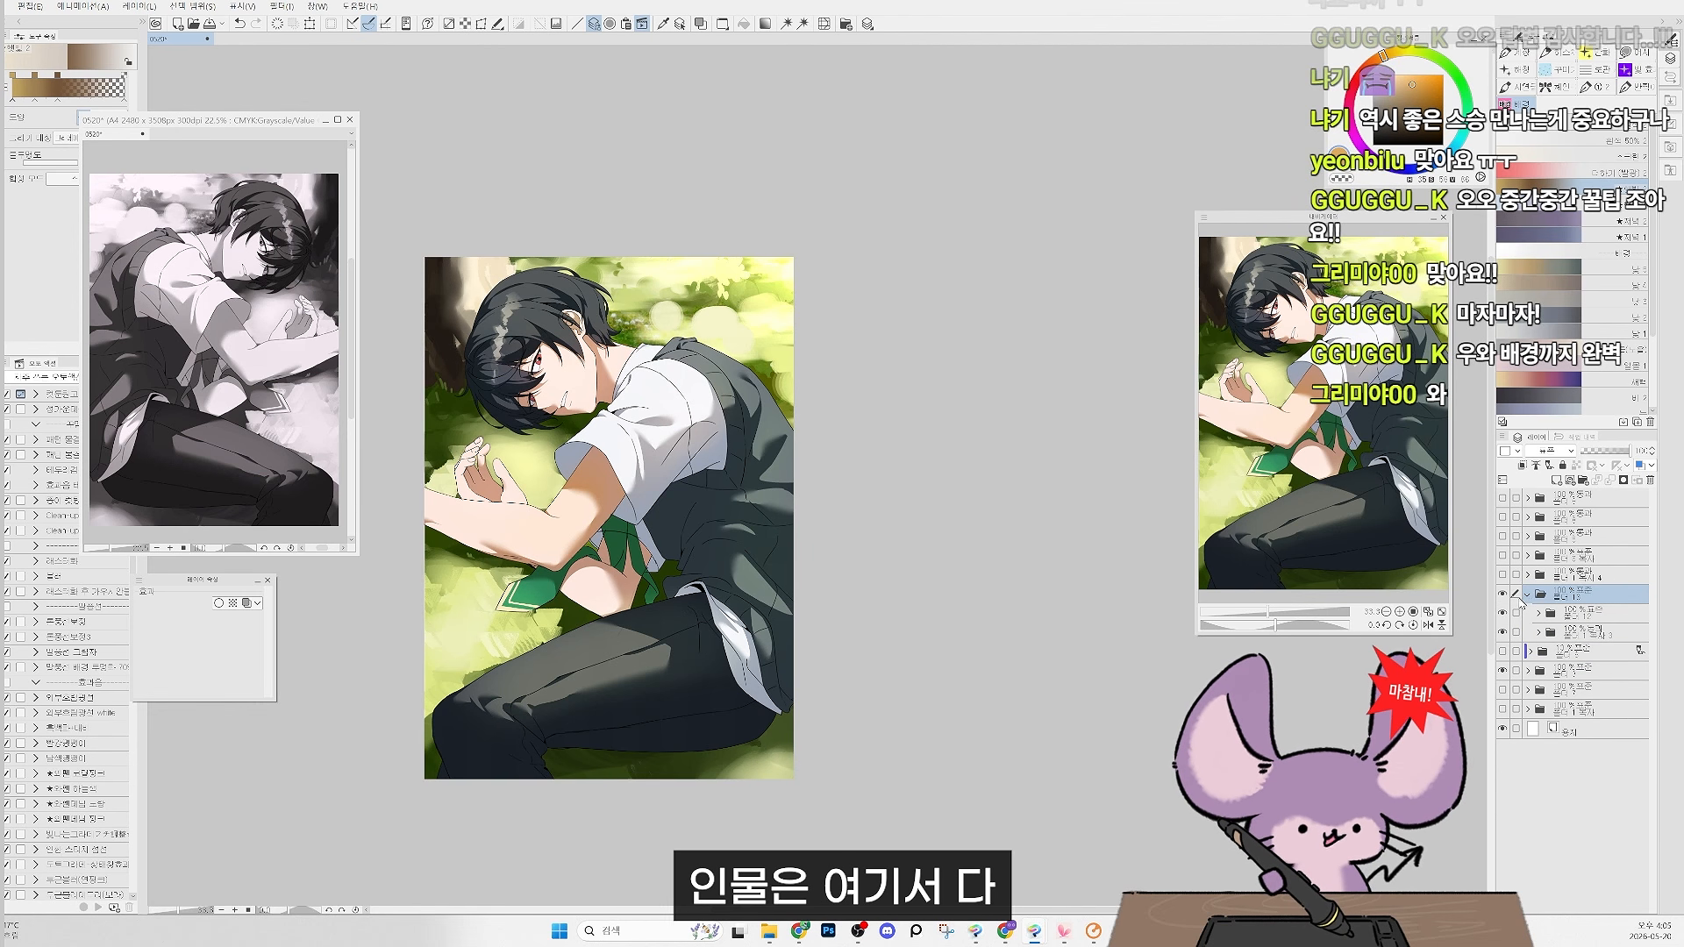
click(1502, 594)
click(1502, 594)
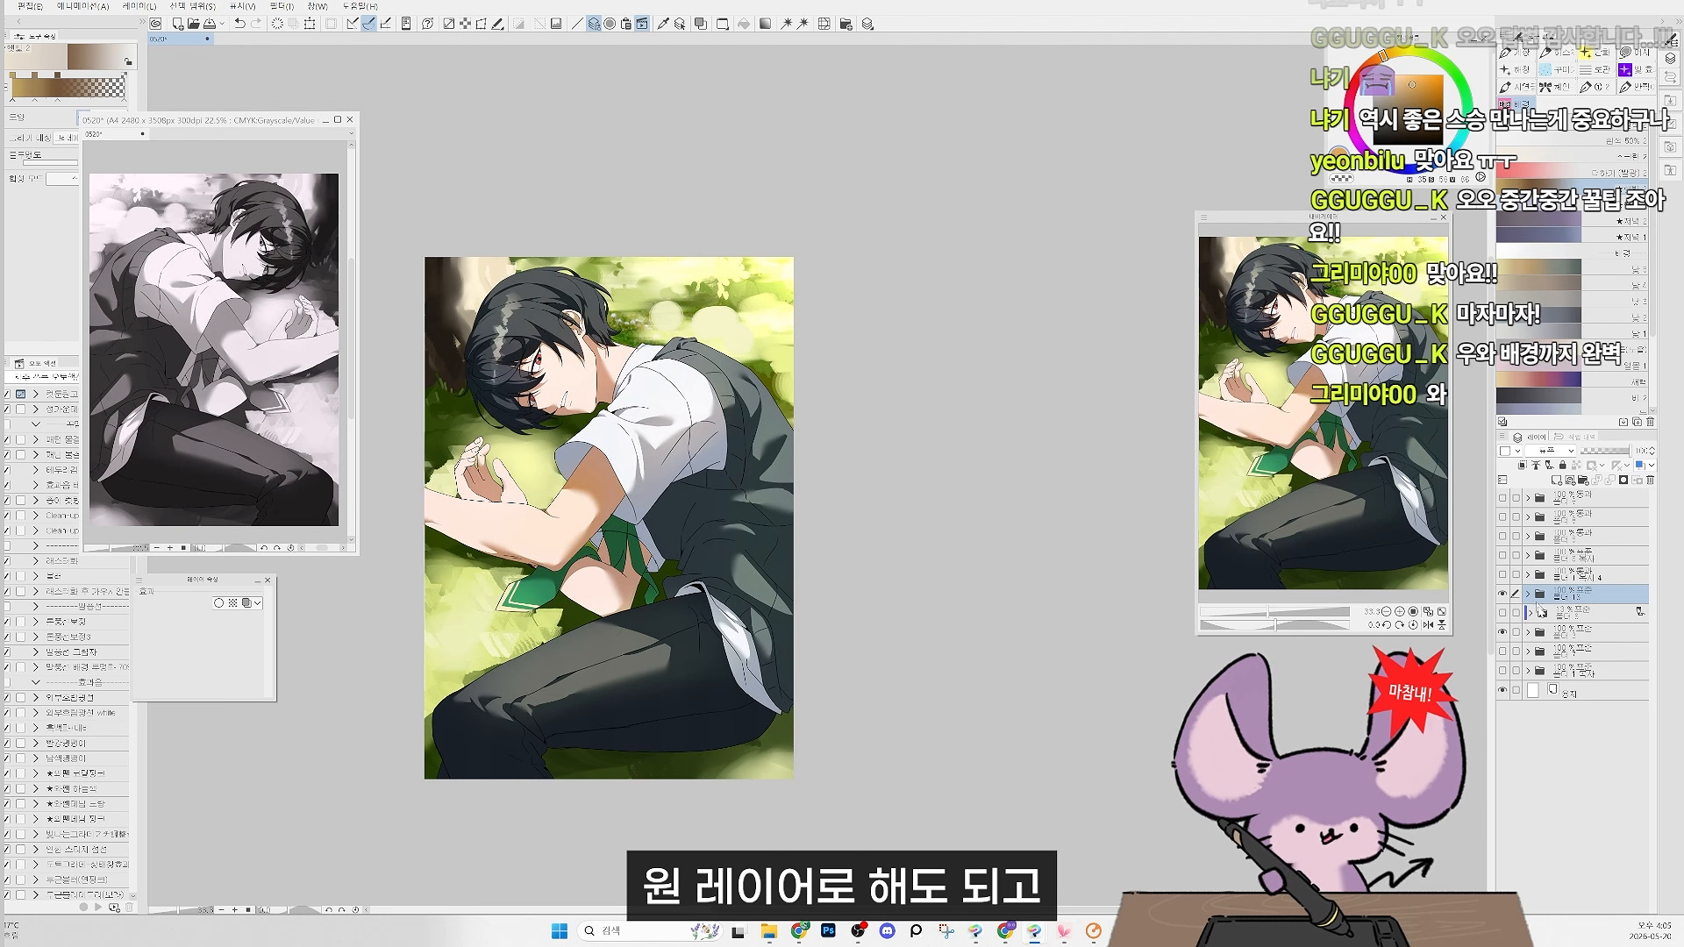
click(1502, 631)
click(1502, 631)
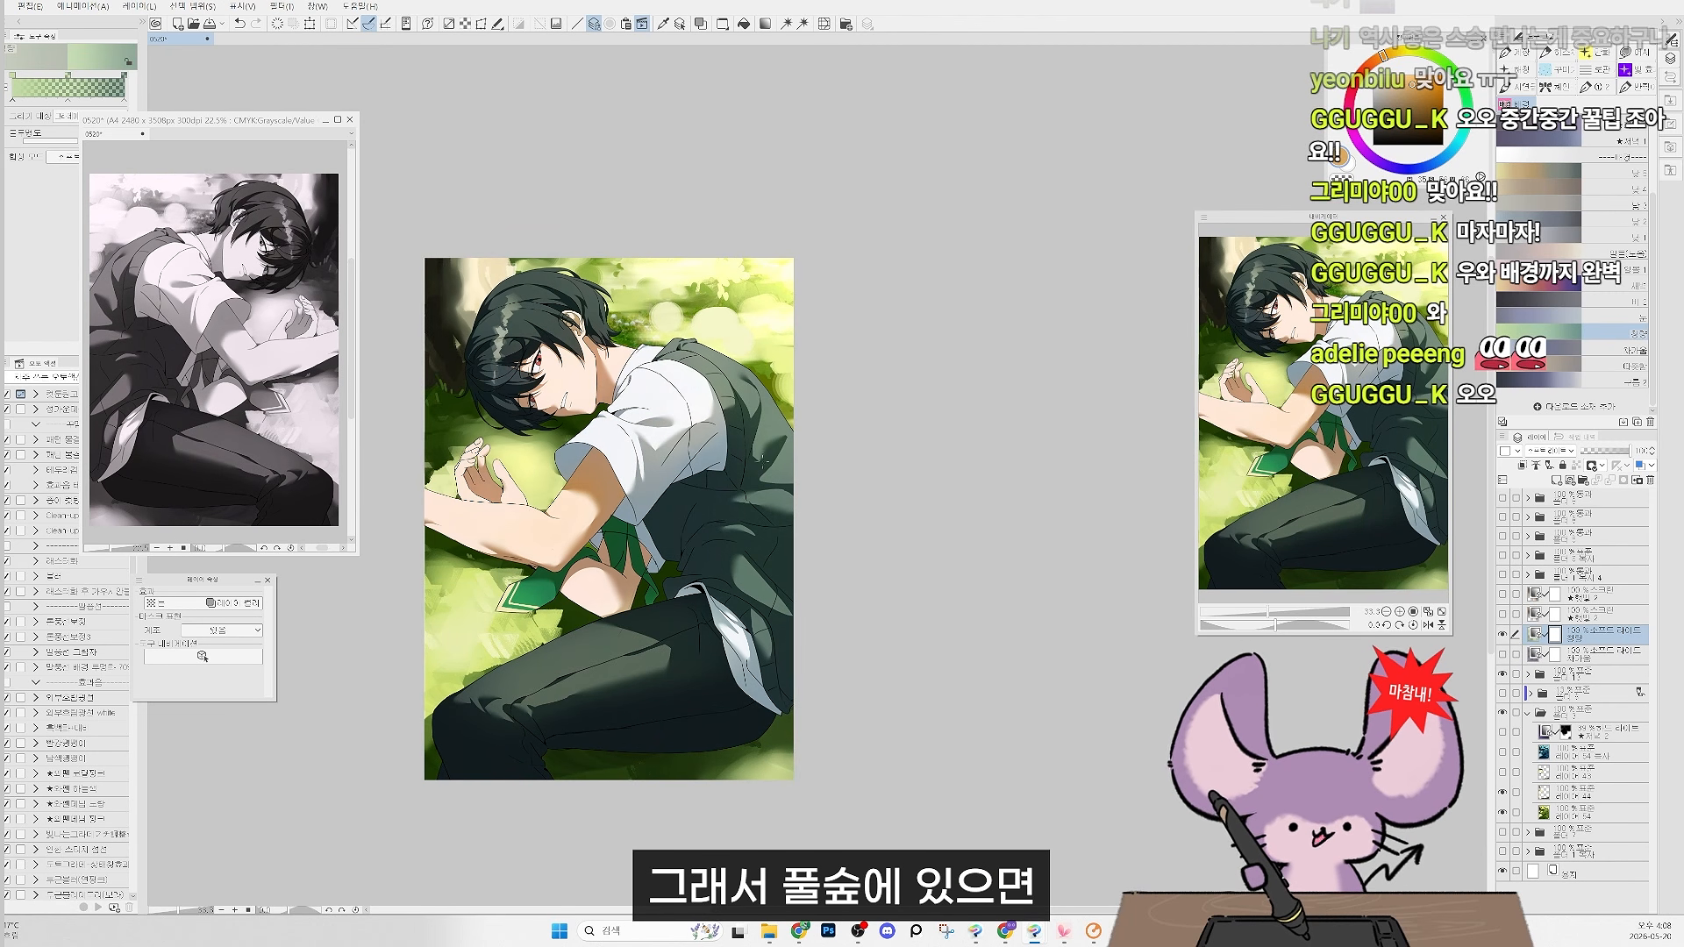
Undo and redo the green gradient on the soft-light correction layer to compare how it tints the shadows.
key(ctrl+z)
key(ctrl+y)
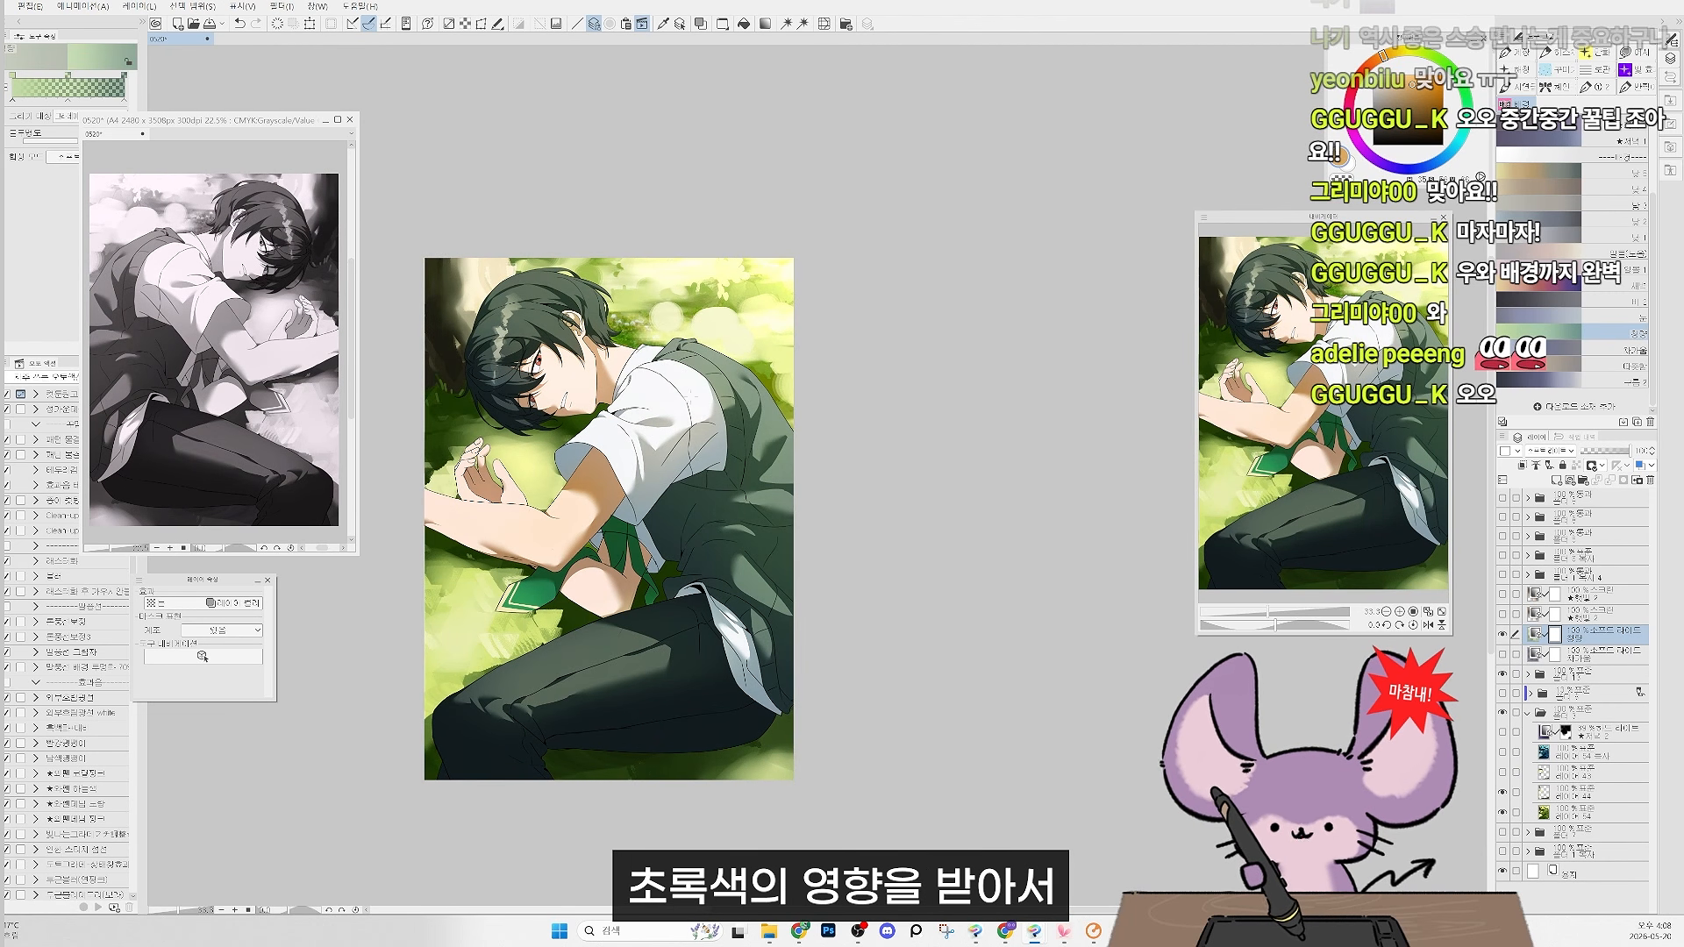
key(ctrl+z)
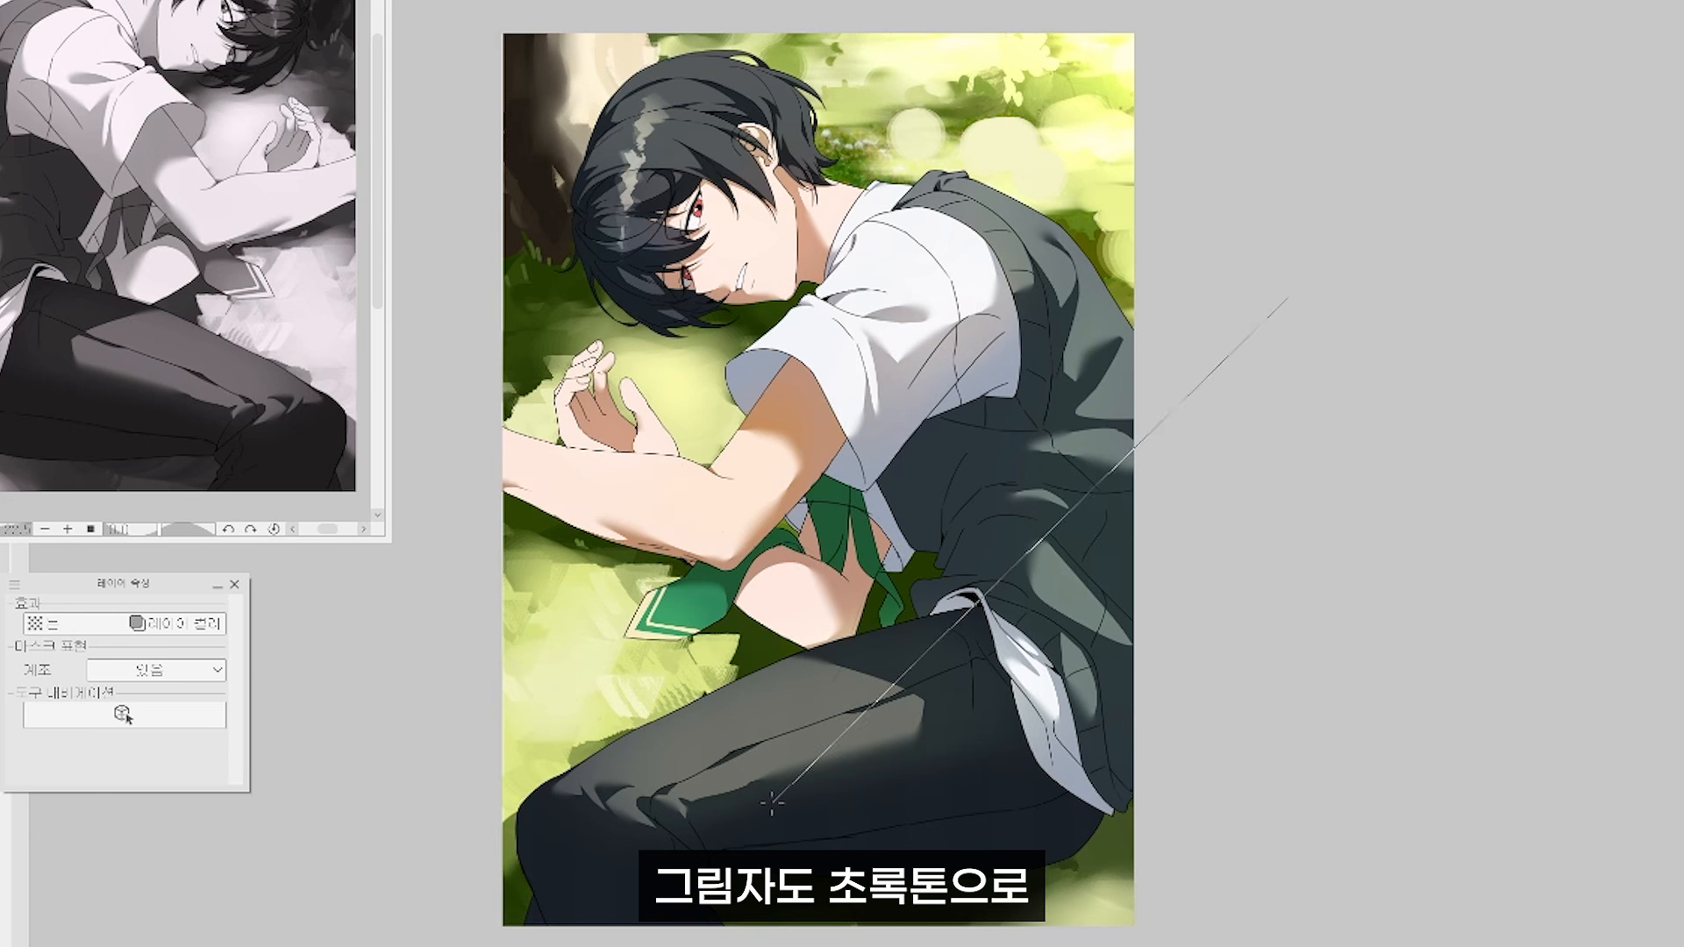
key(ctrl+z)
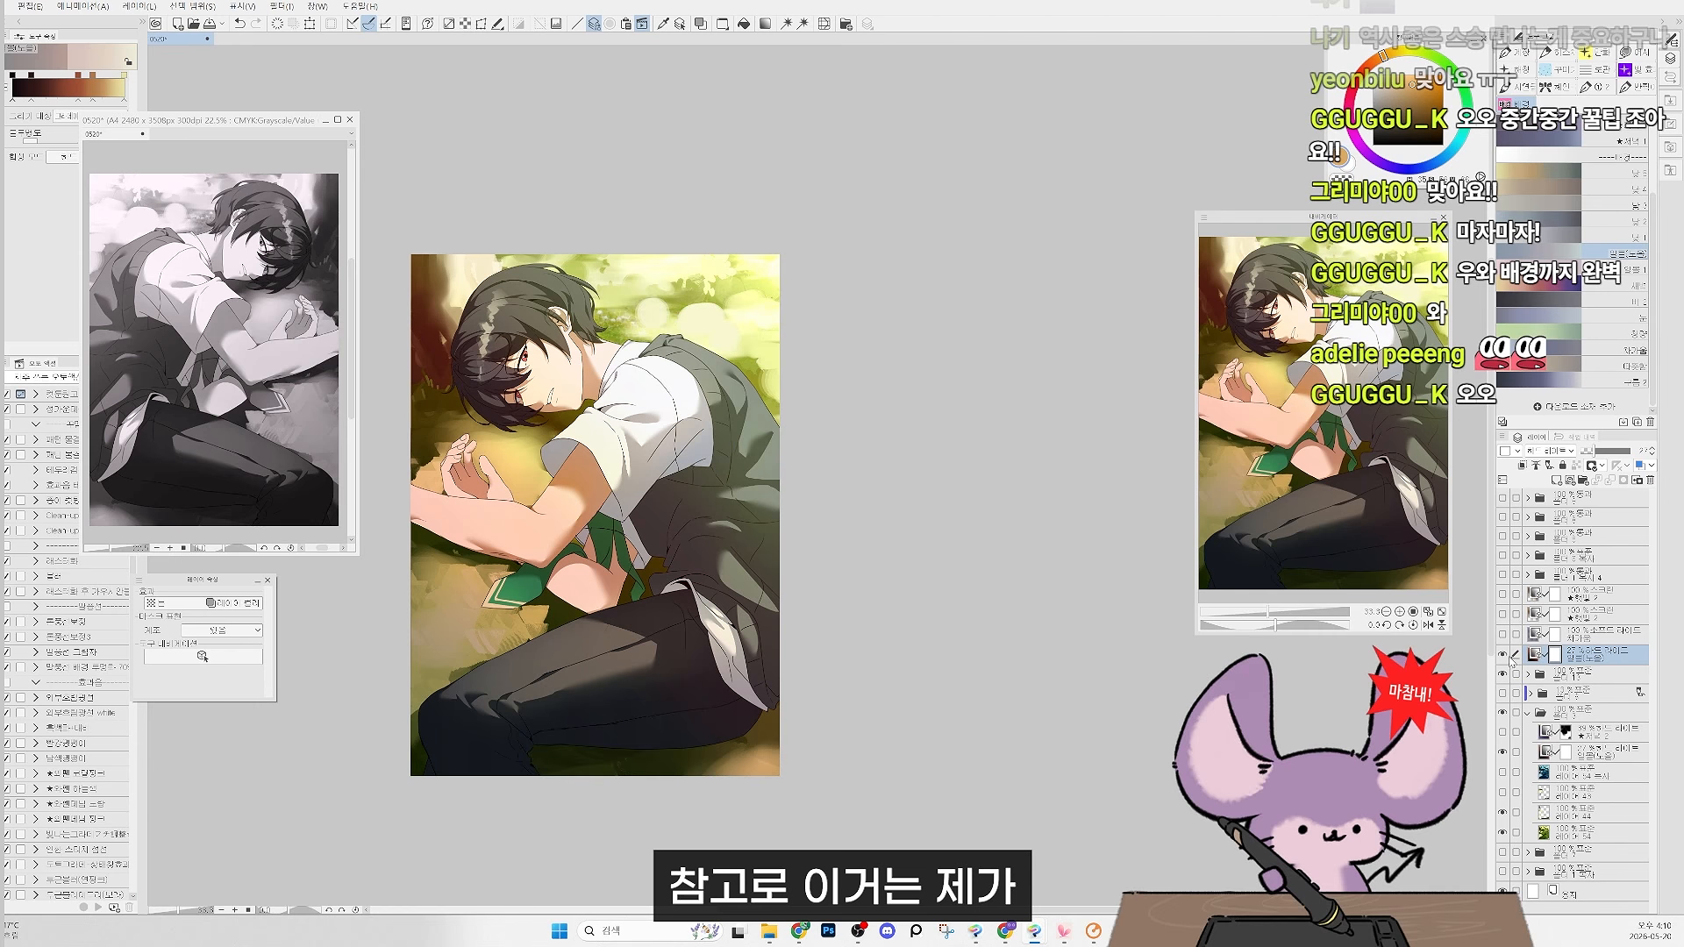
click(202, 656)
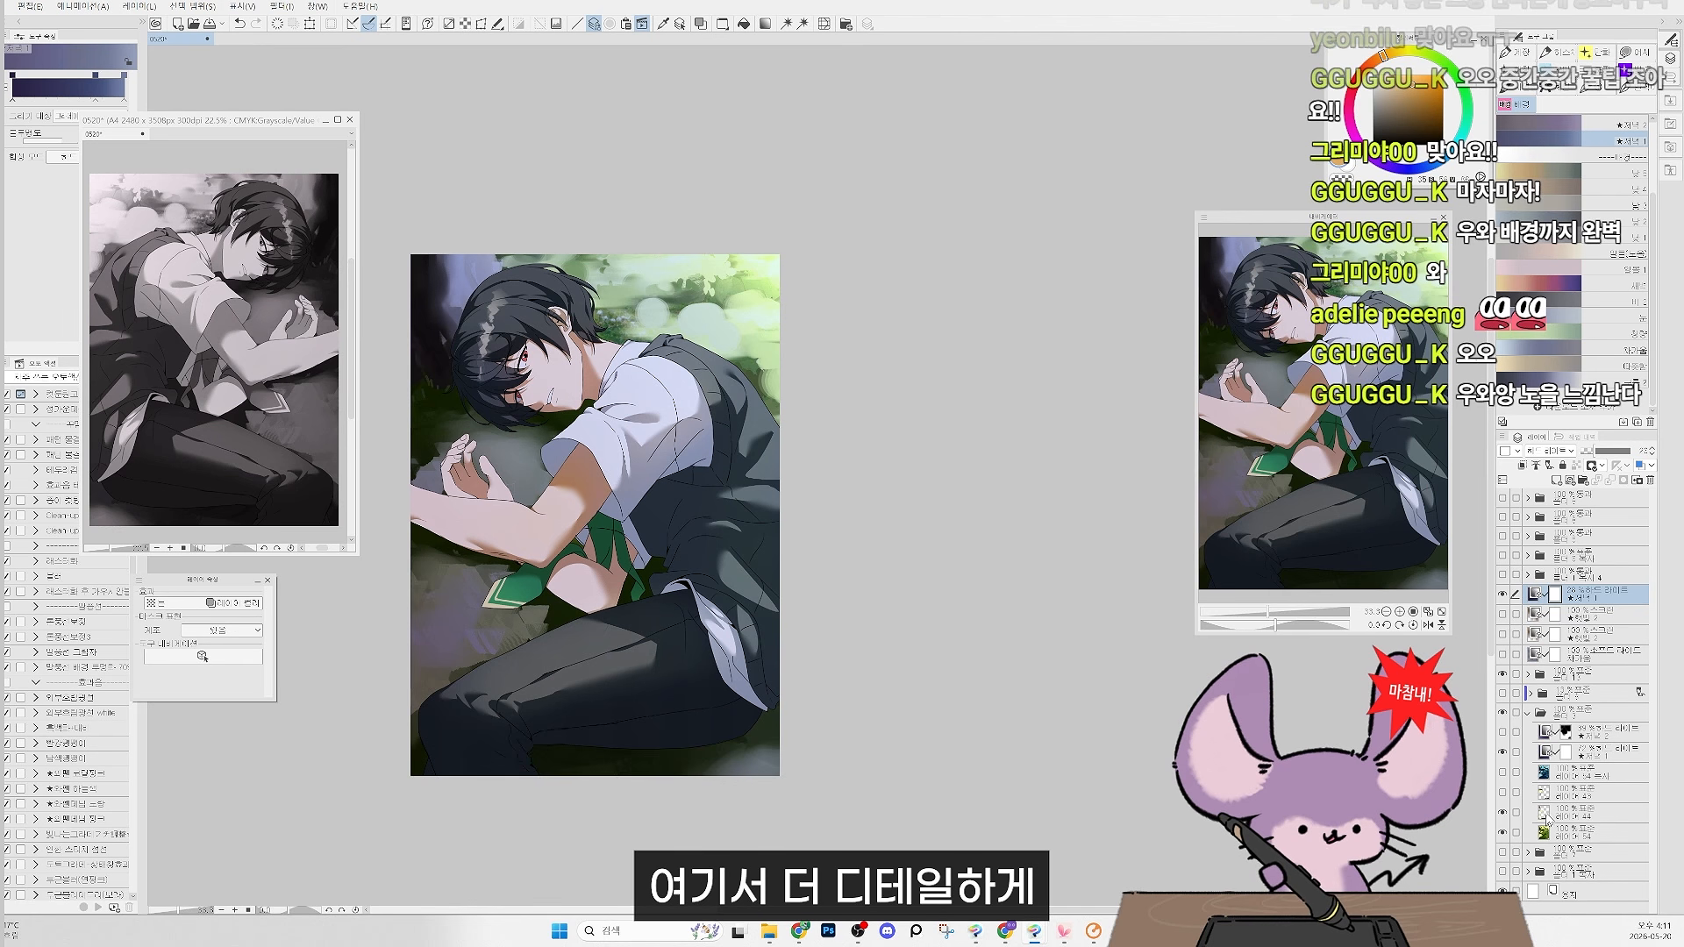
Add a Hue/Saturation/Luminosity correction layer above the background painting layer.
click(1573, 773)
click(1574, 832)
click(1574, 812)
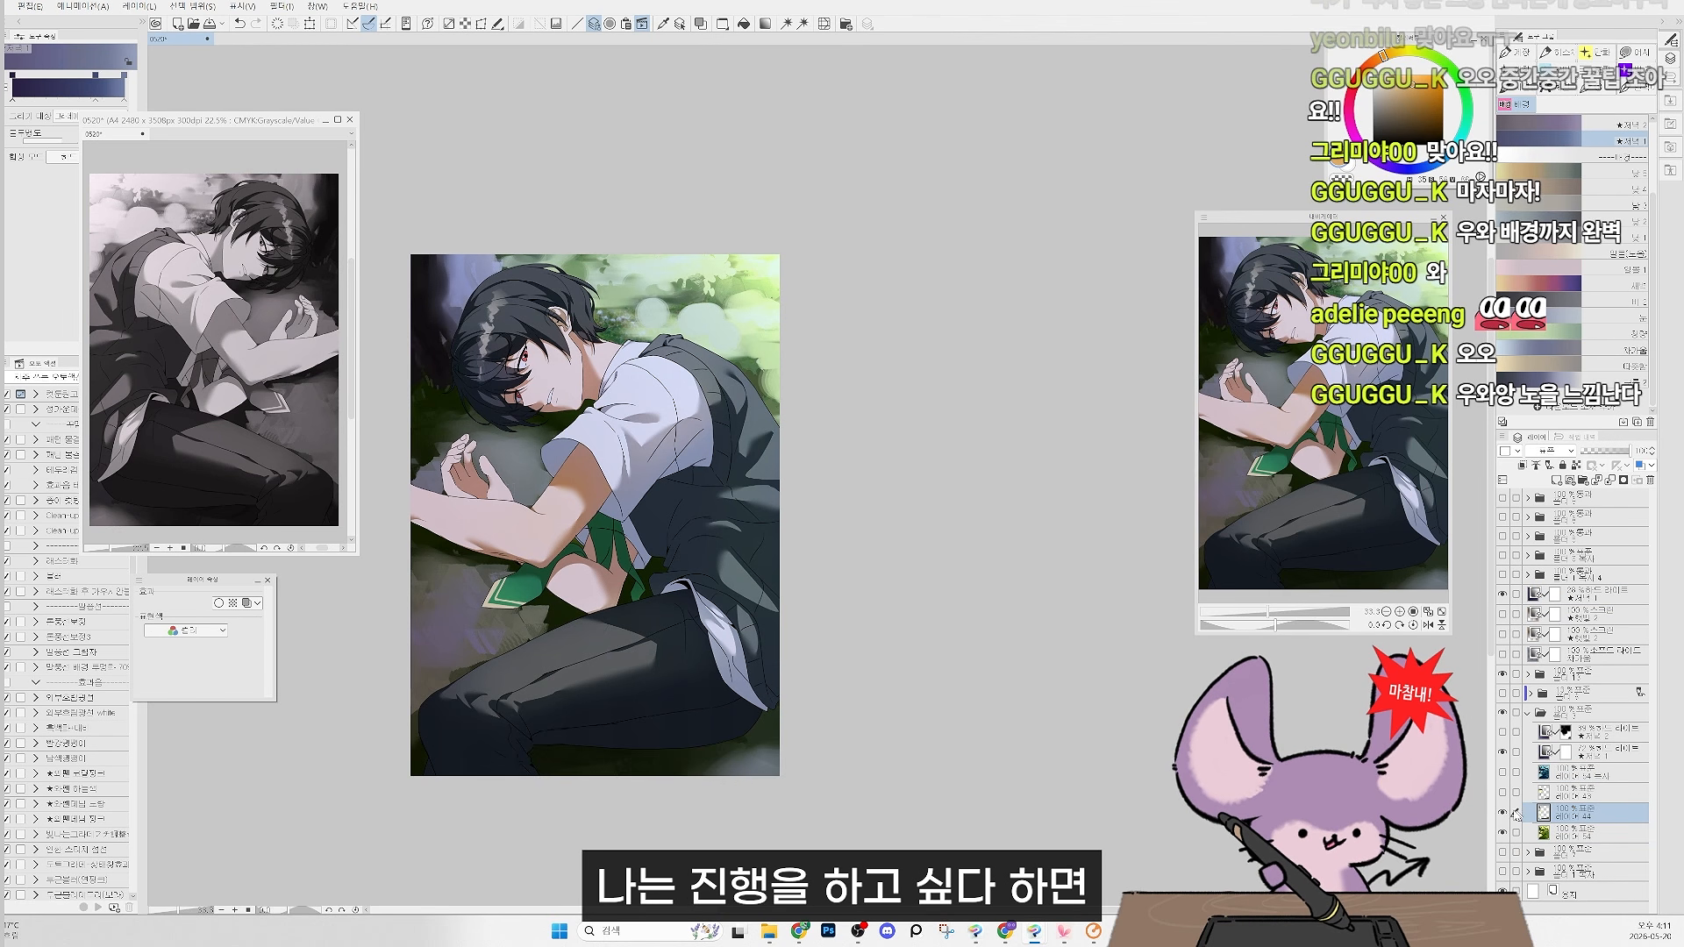
click(1502, 812)
click(1502, 812)
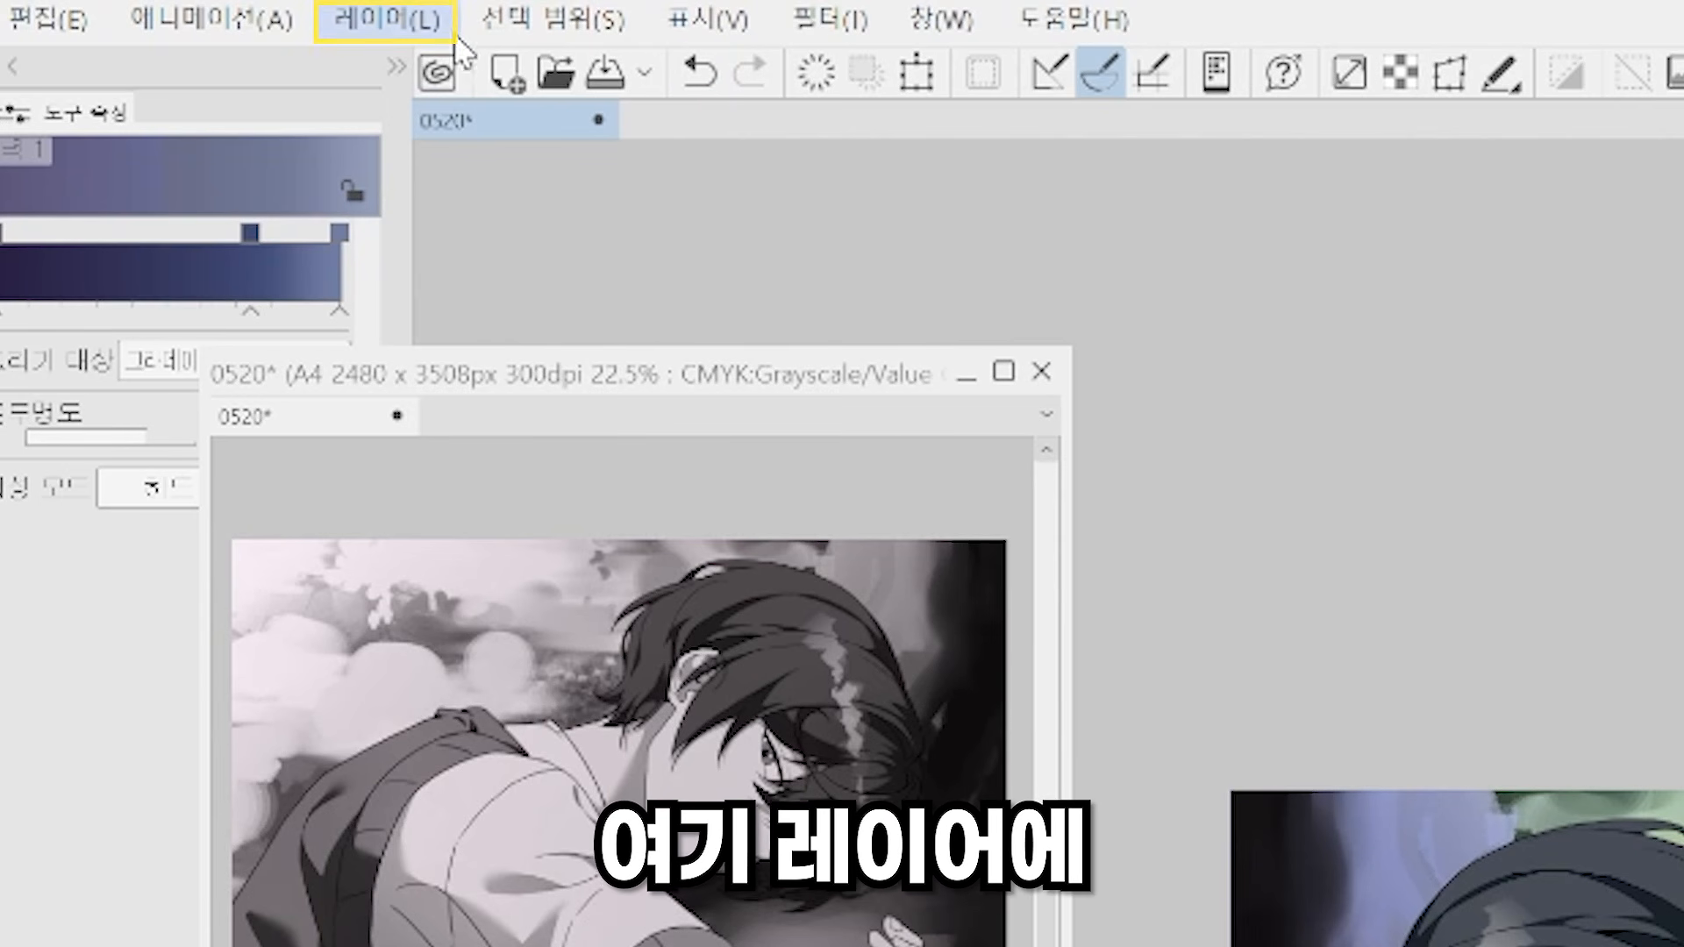
click(139, 6)
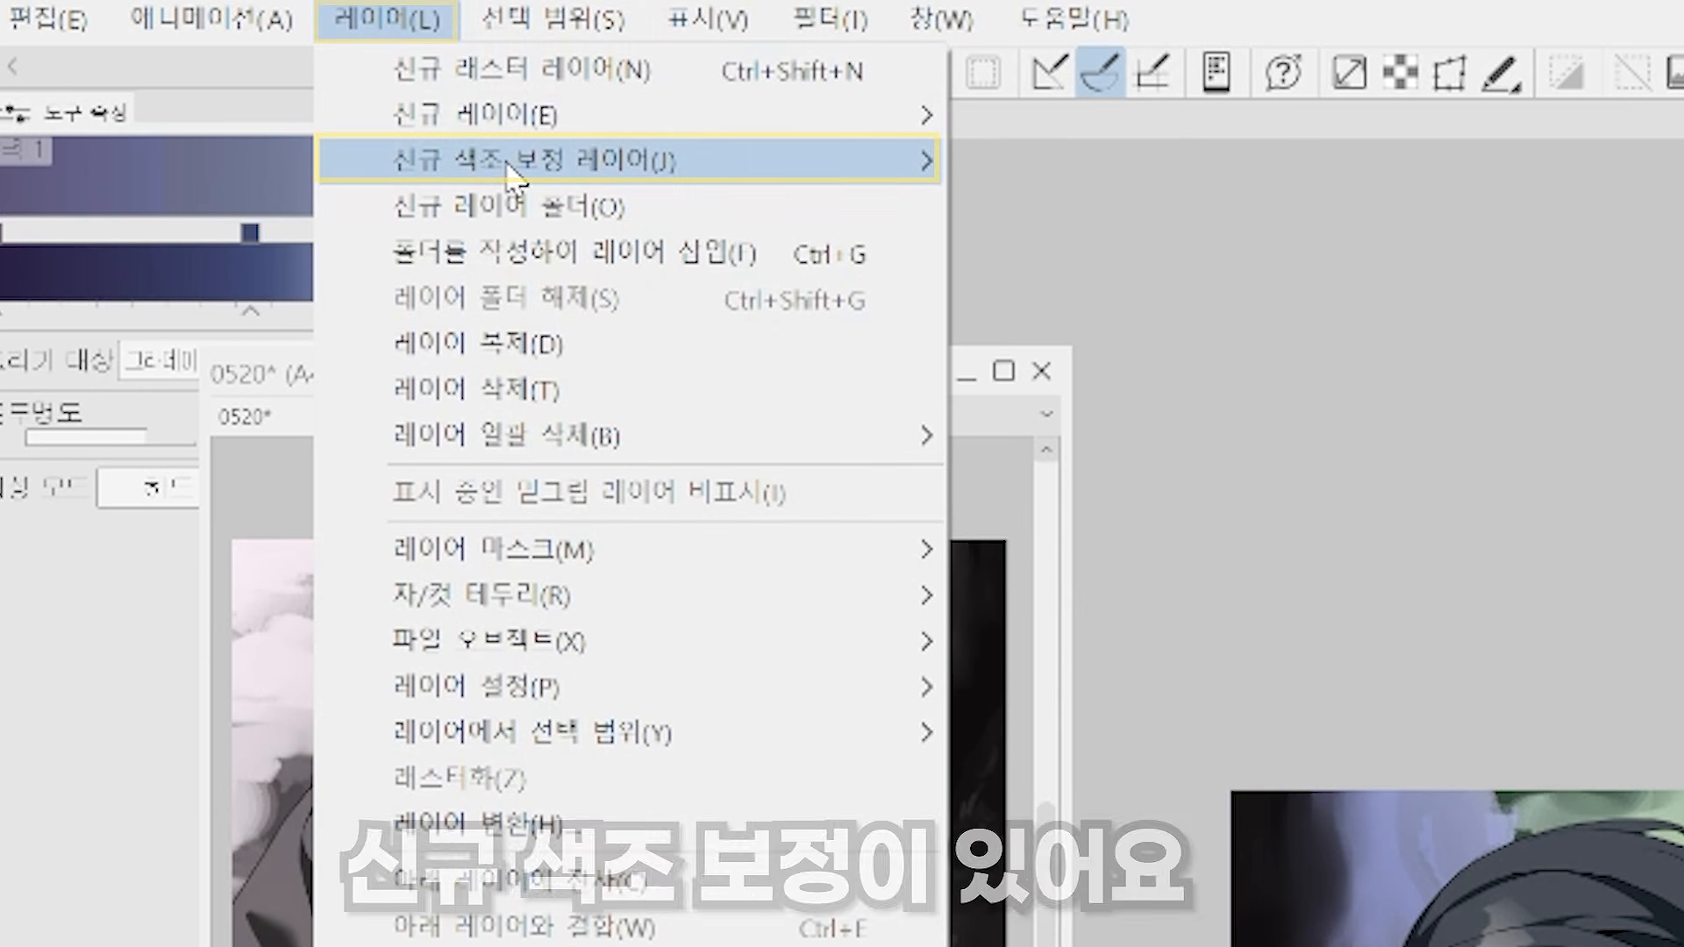
mouse_move(236, 53)
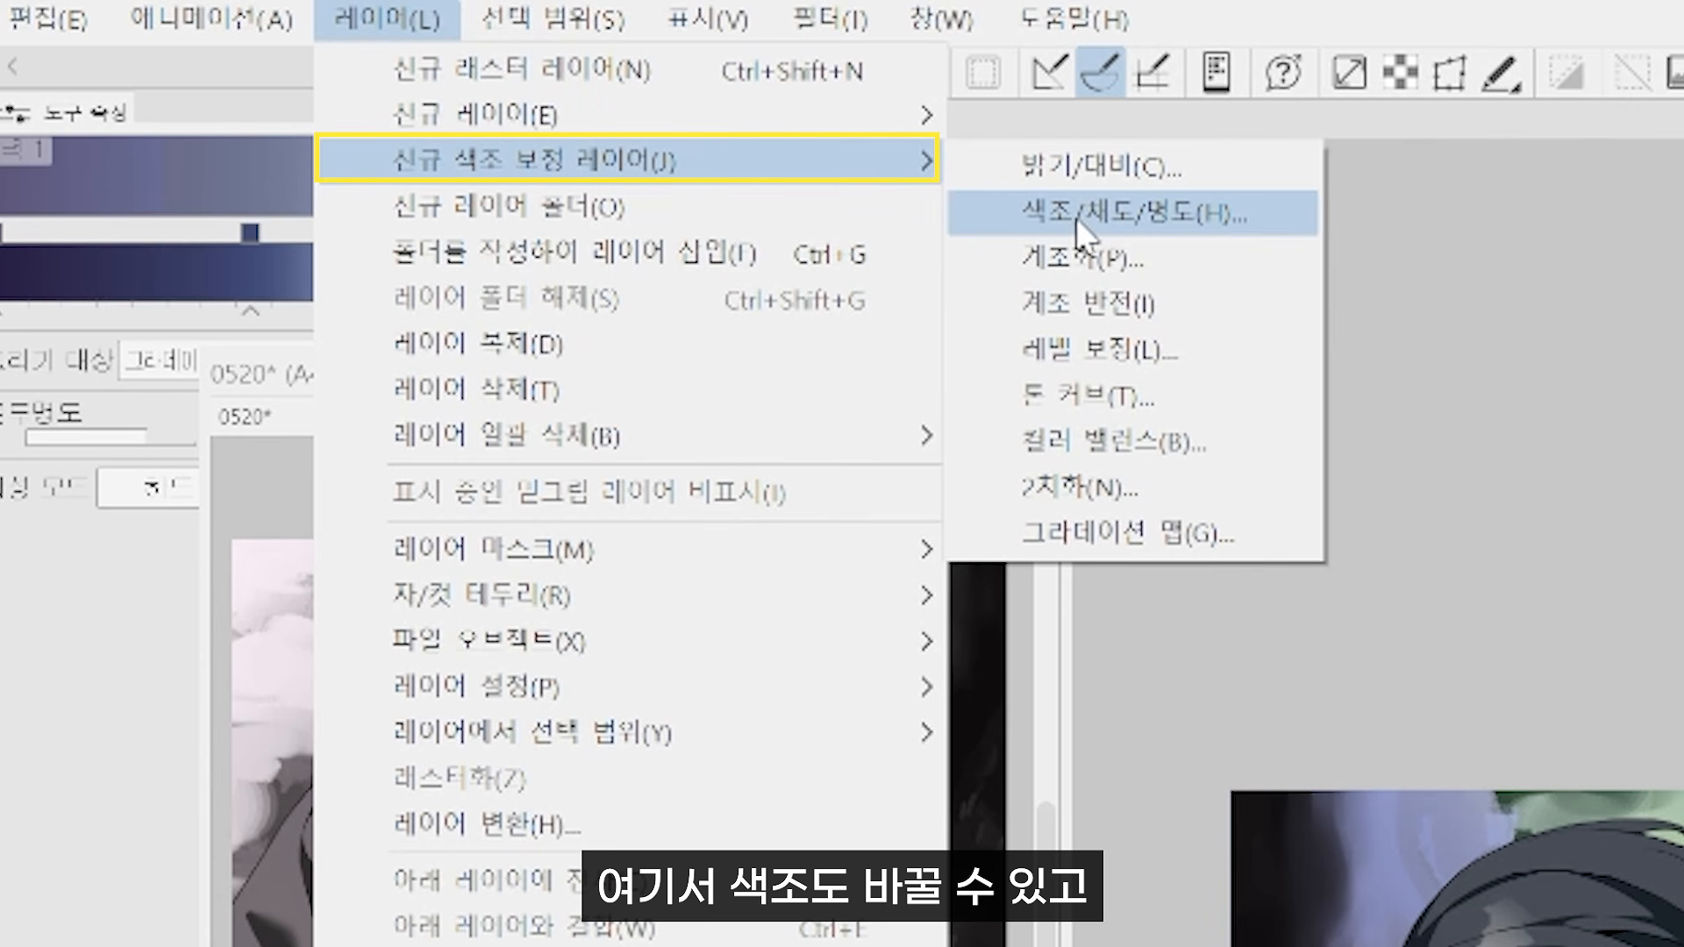
click(1076, 215)
drag(1167, 272, 784, 390)
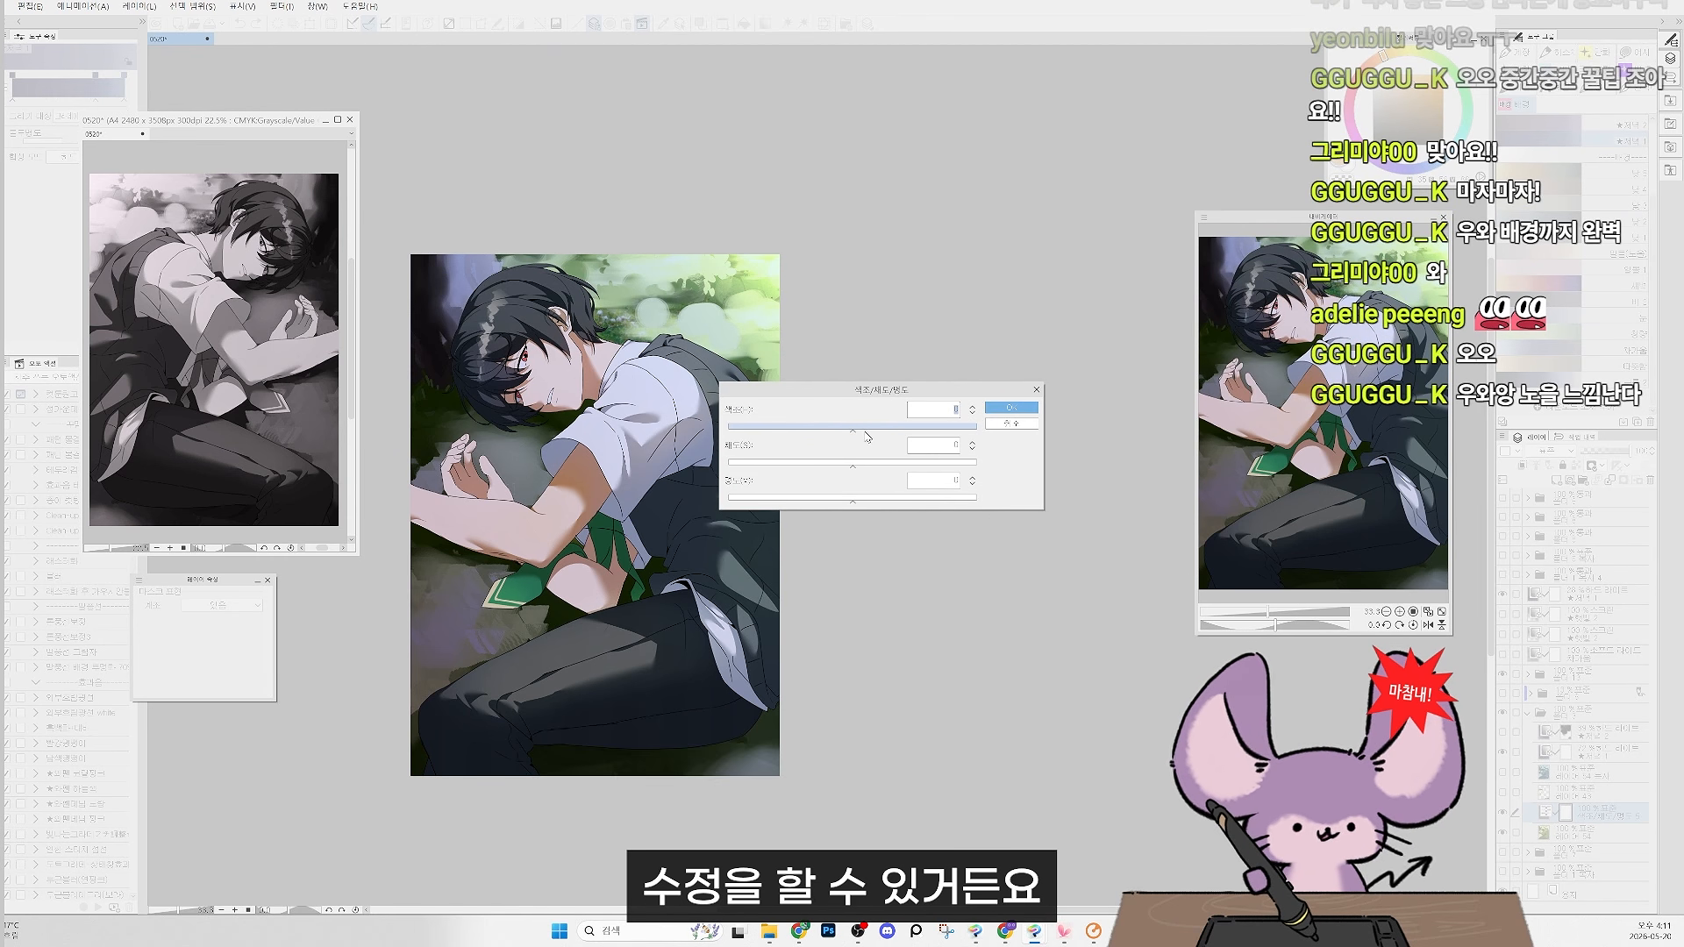
Try background hue shifts of -49, -21 and 70, and settle on a cyan-blue tone.
drag(866, 436, 801, 431)
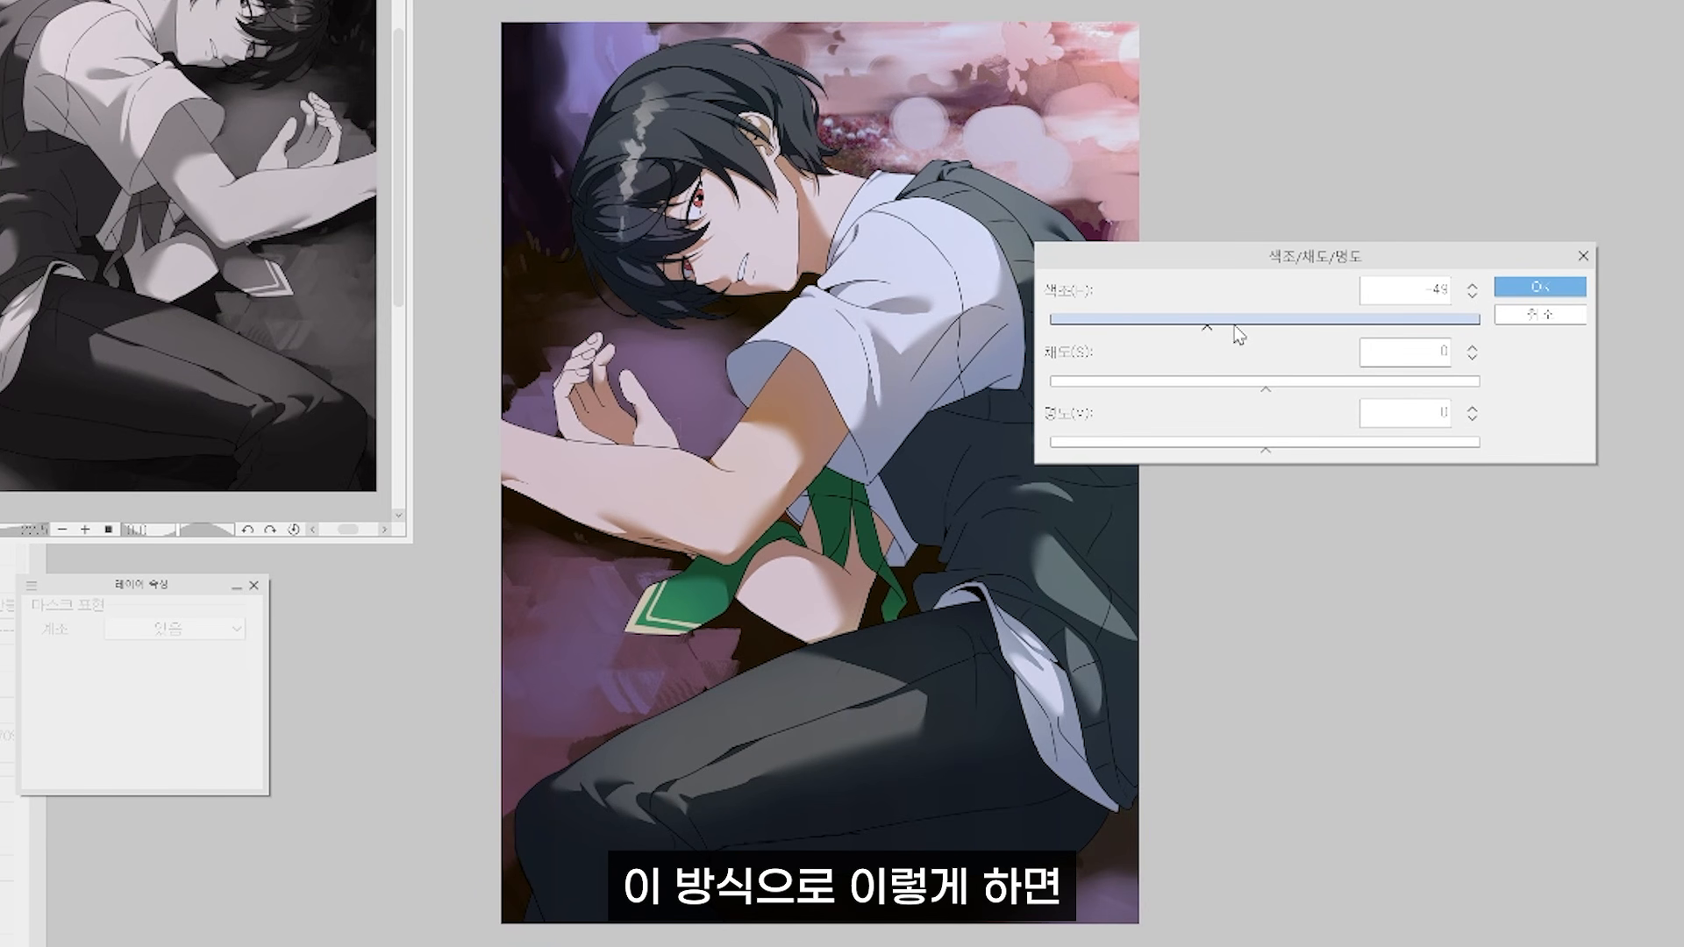
click(1237, 334)
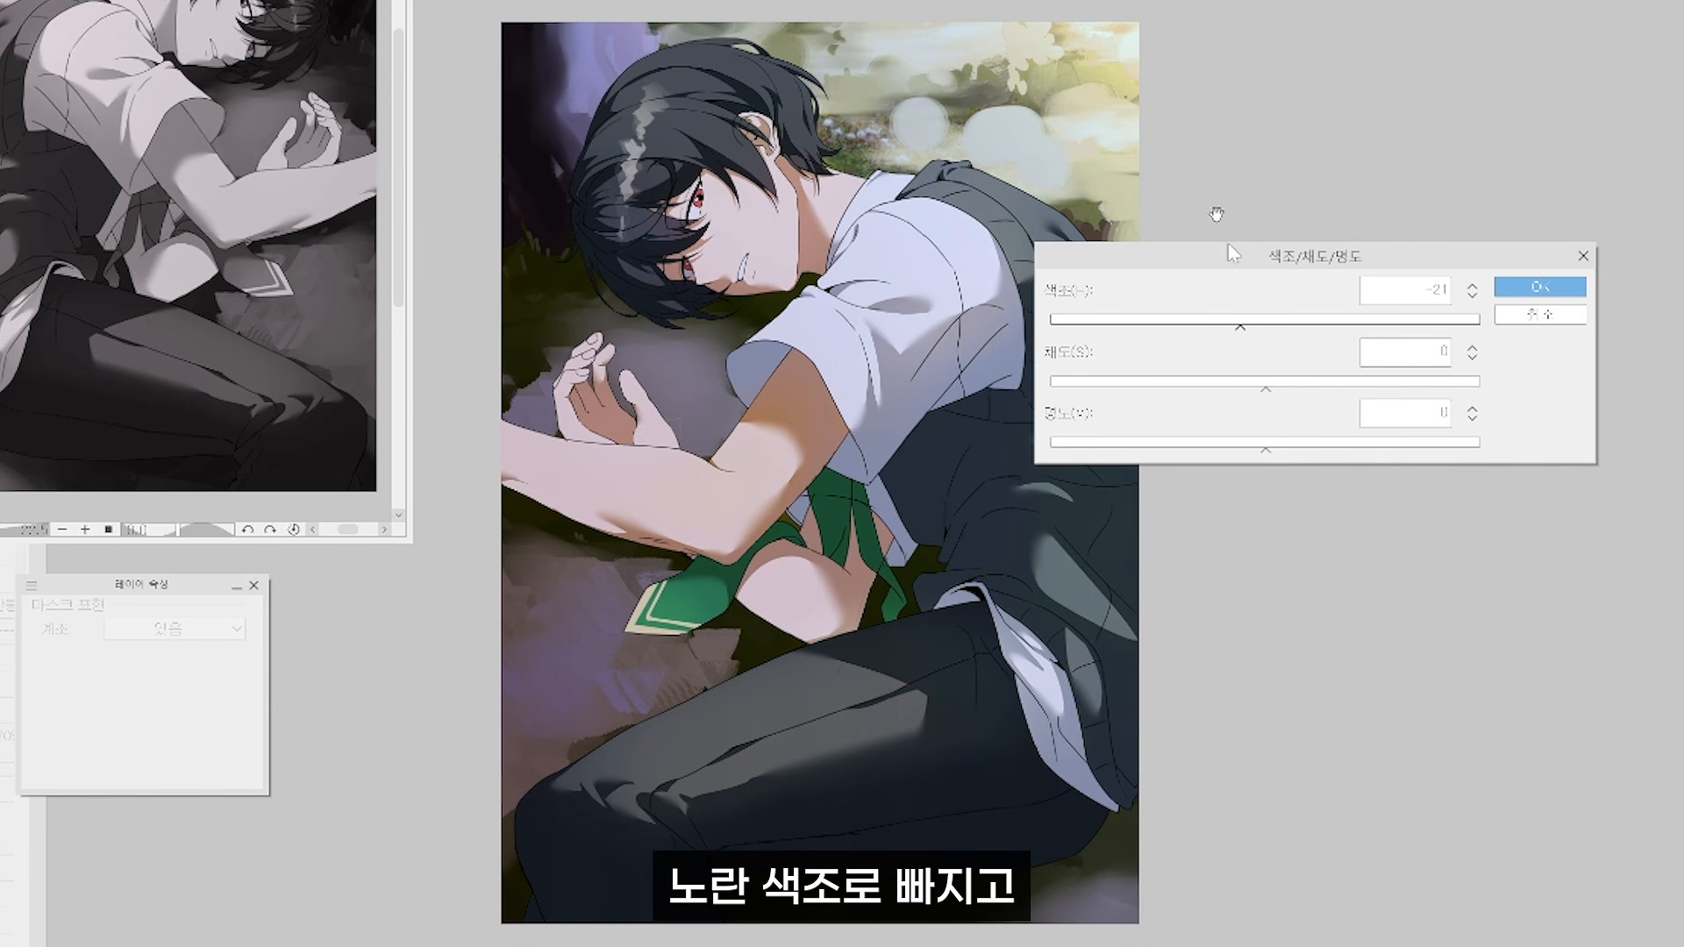
click(1297, 336)
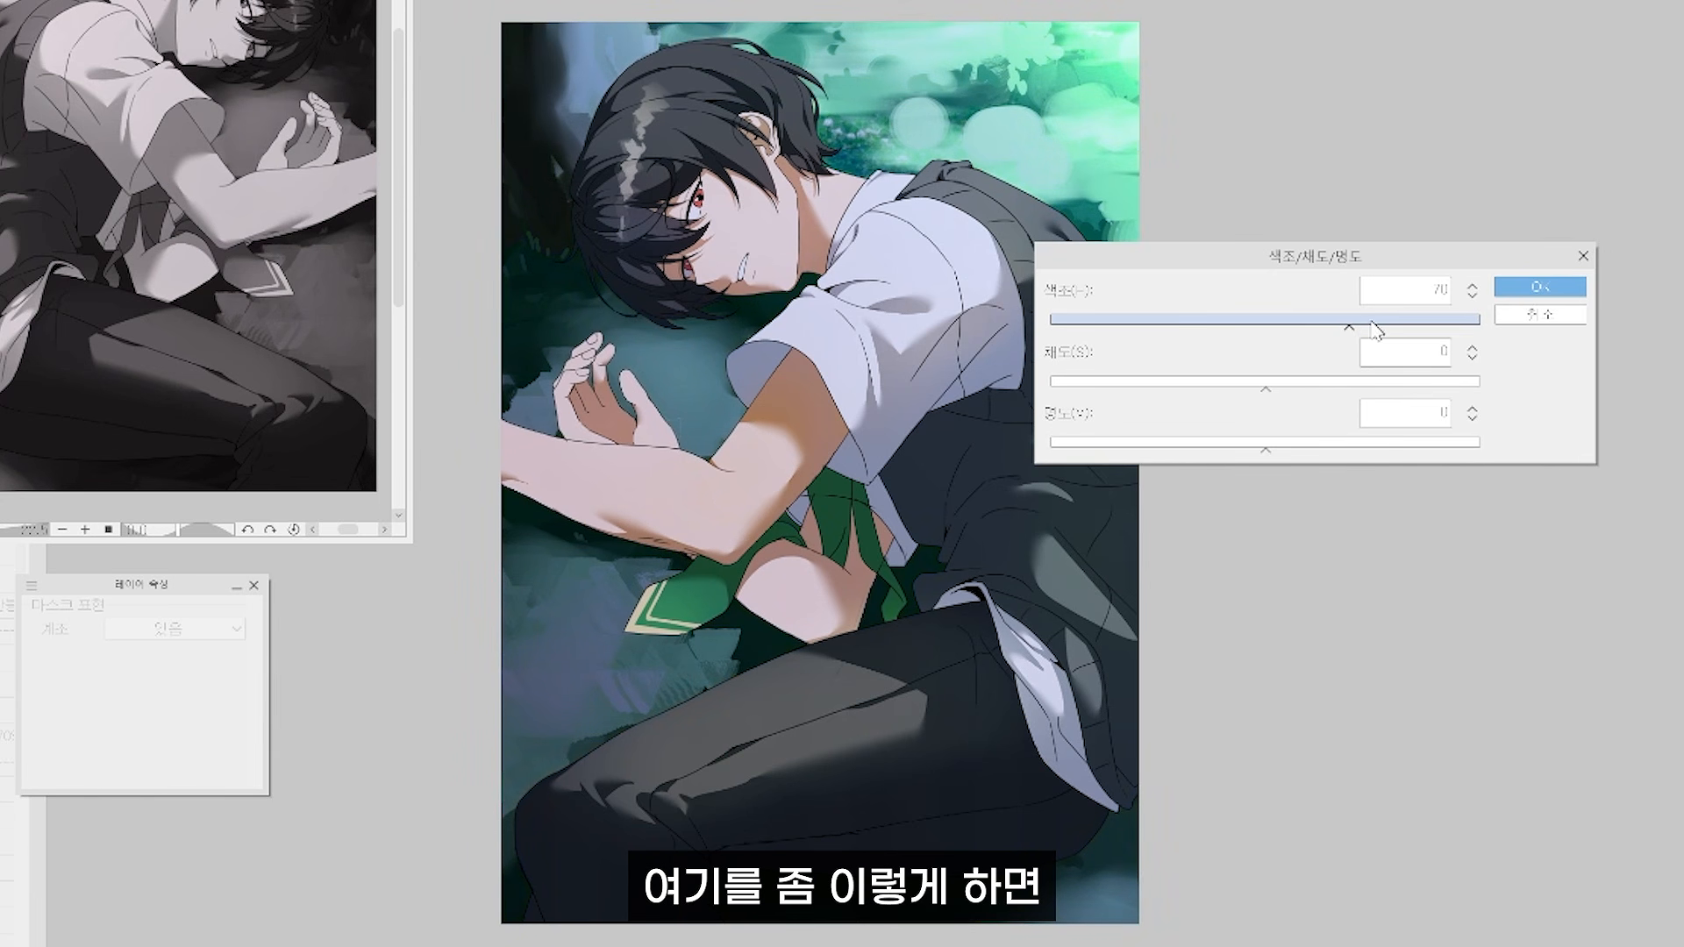
drag(1373, 331, 1403, 330)
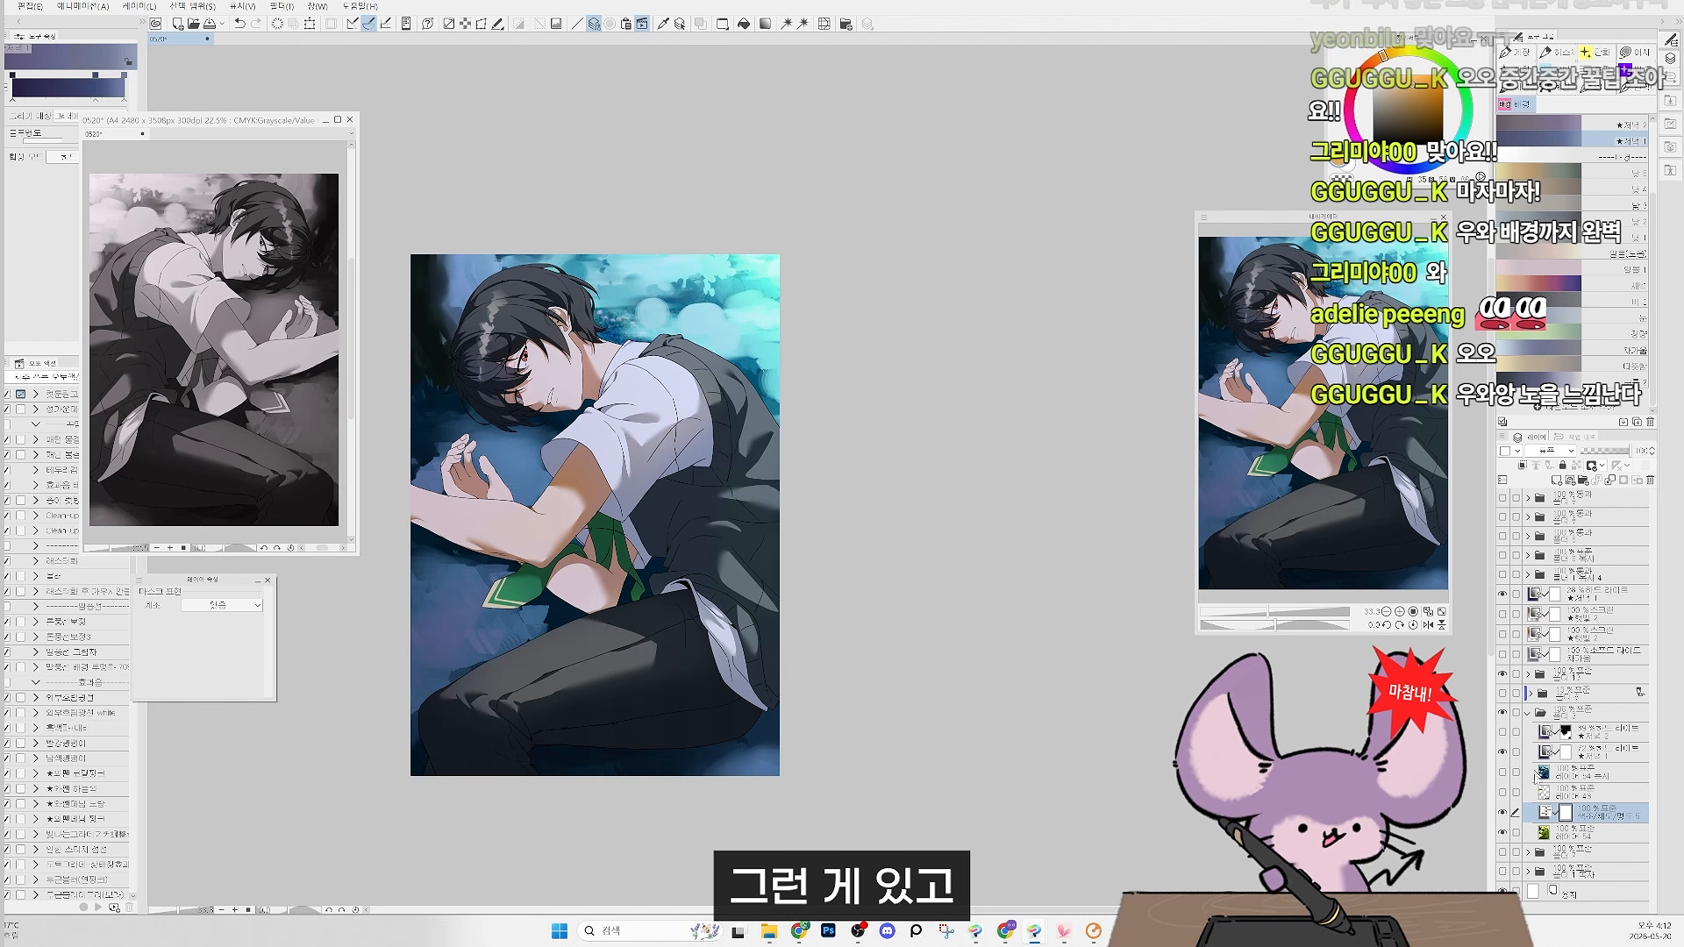
Compare the artwork with the evening gradient layer, the background hue correction and the background folder's gradient layer switched off and on.
click(1503, 595)
click(1503, 594)
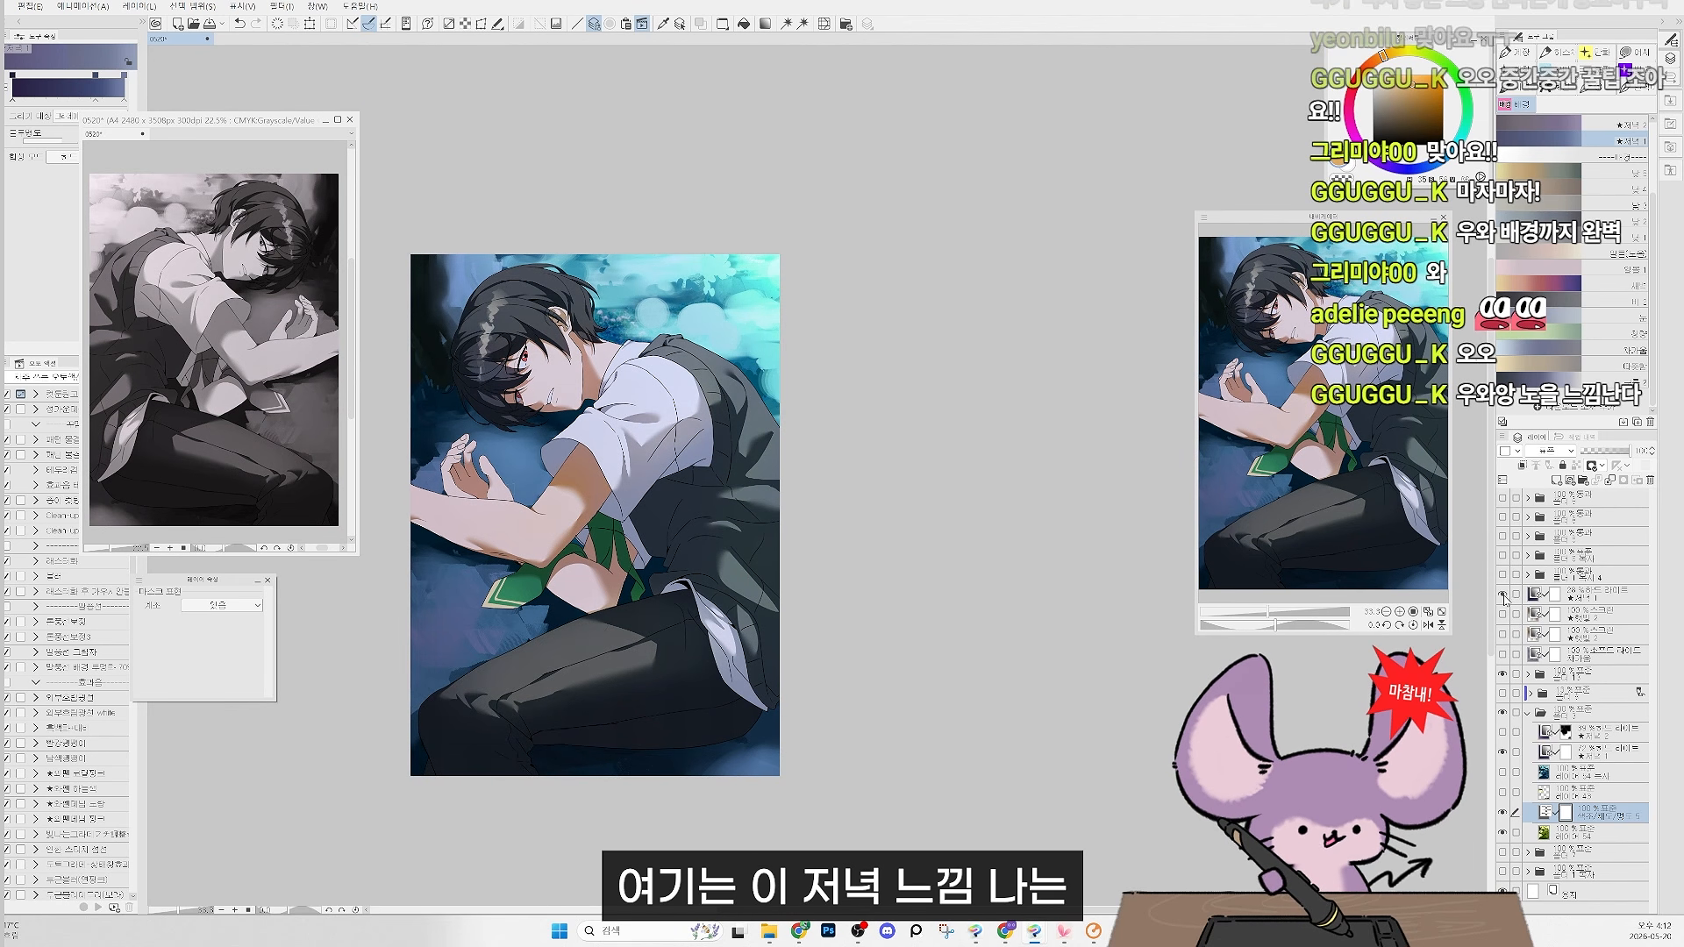
click(1503, 594)
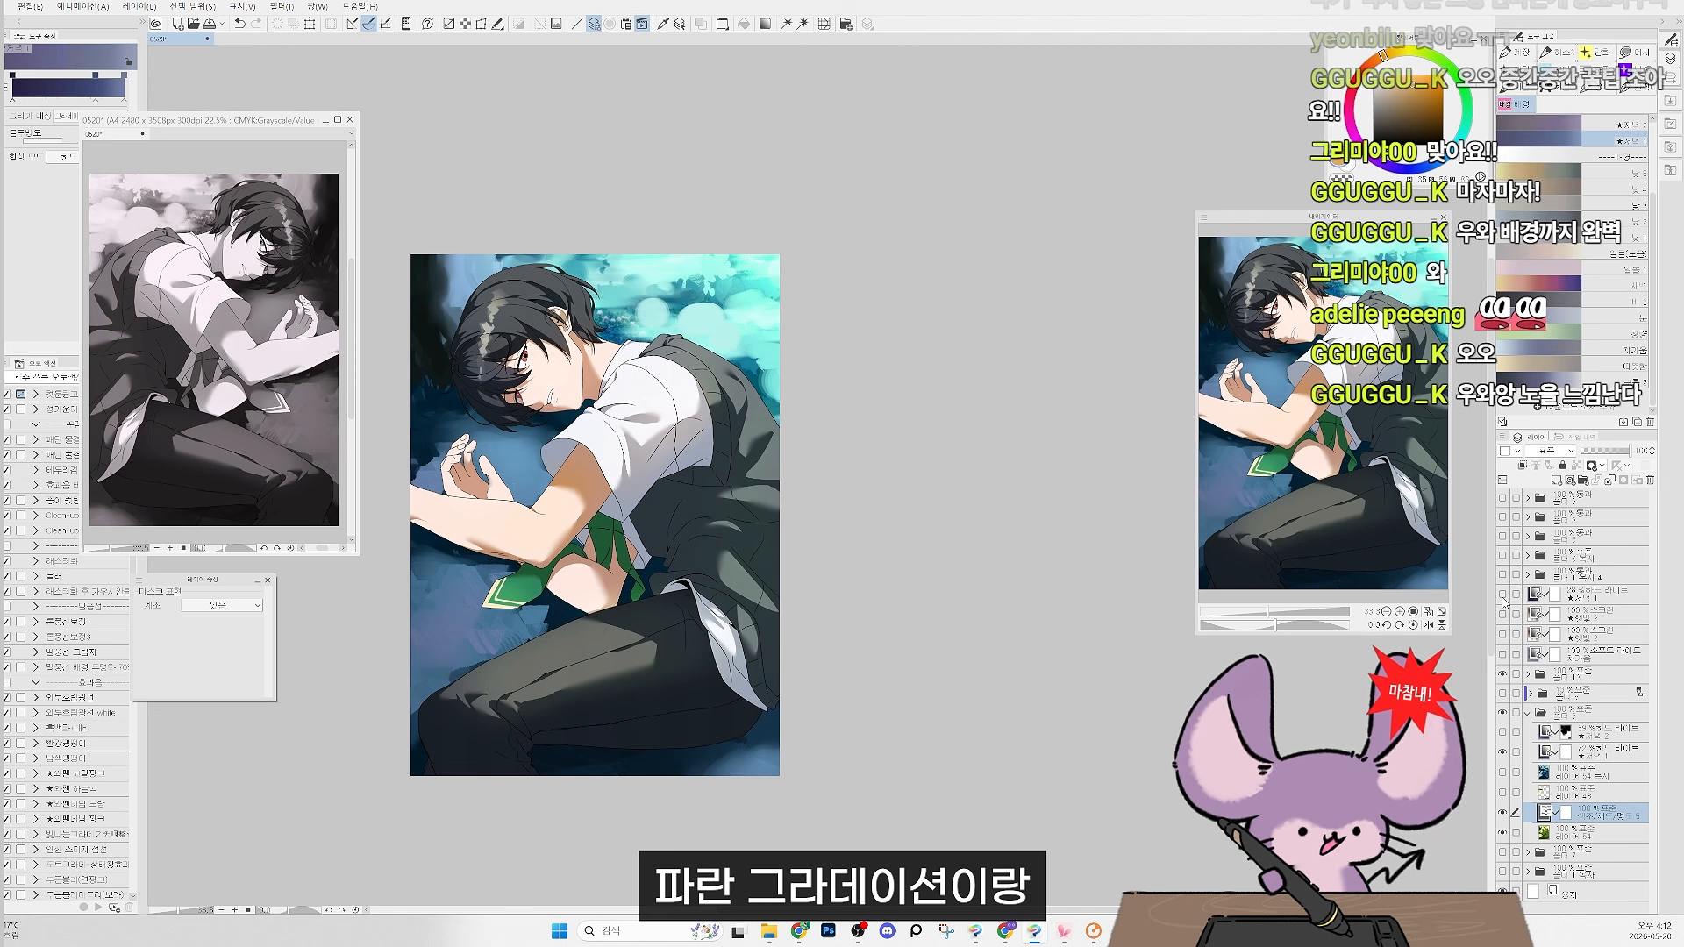
click(1502, 813)
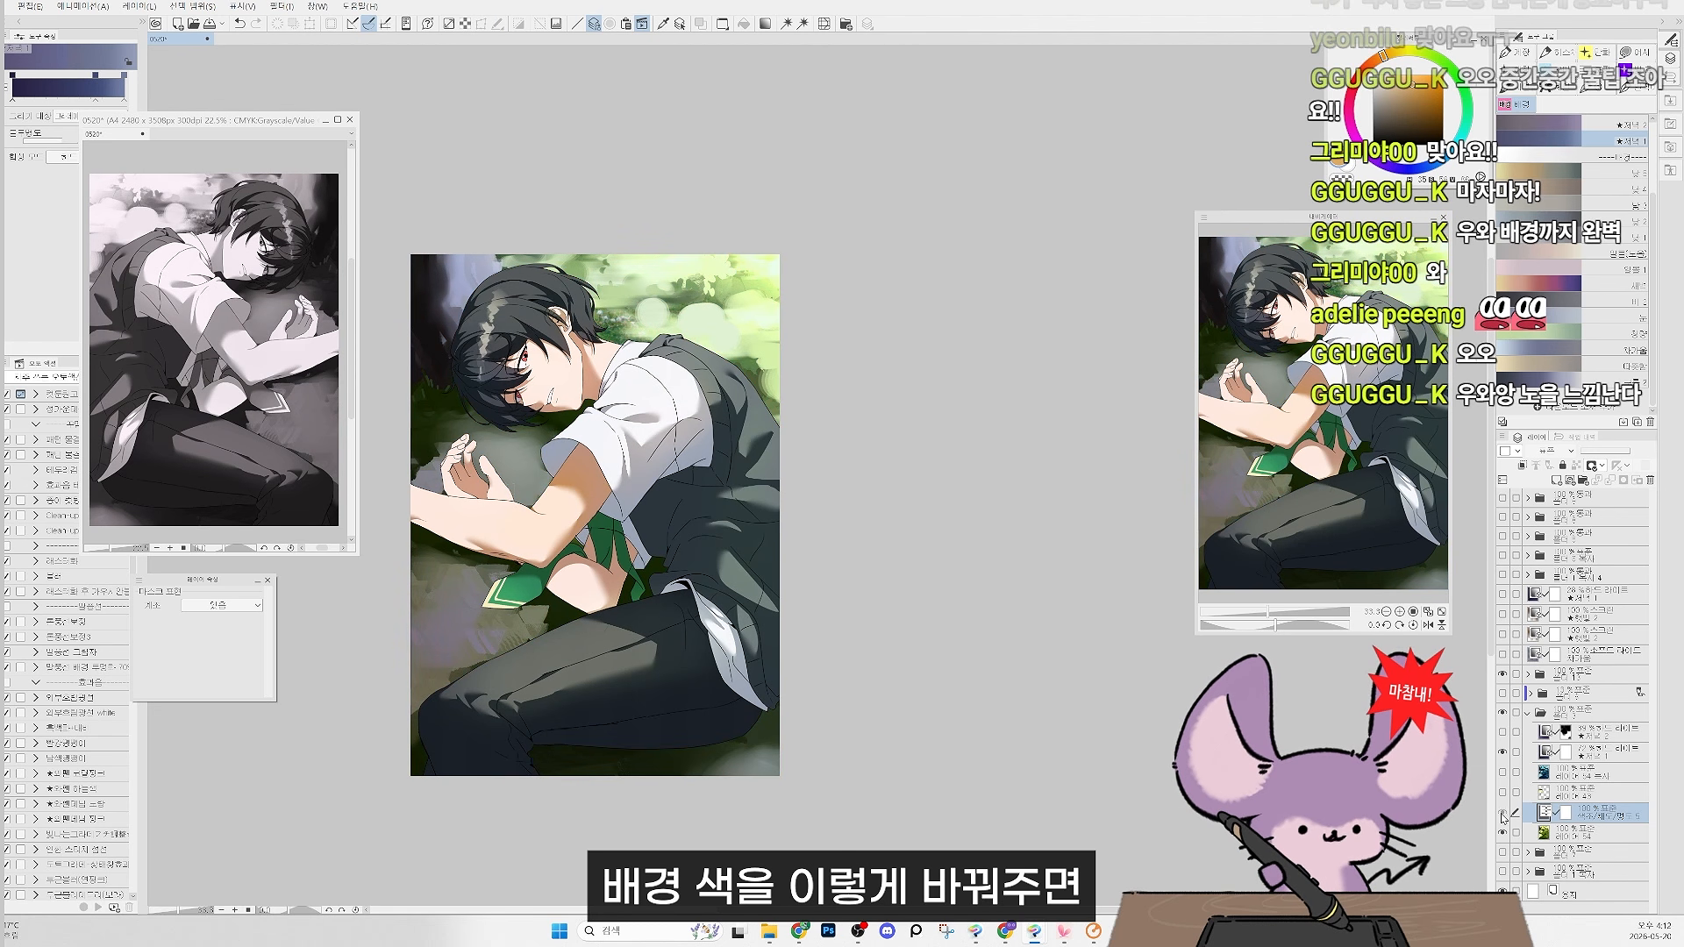
click(1502, 813)
click(1503, 752)
click(1503, 752)
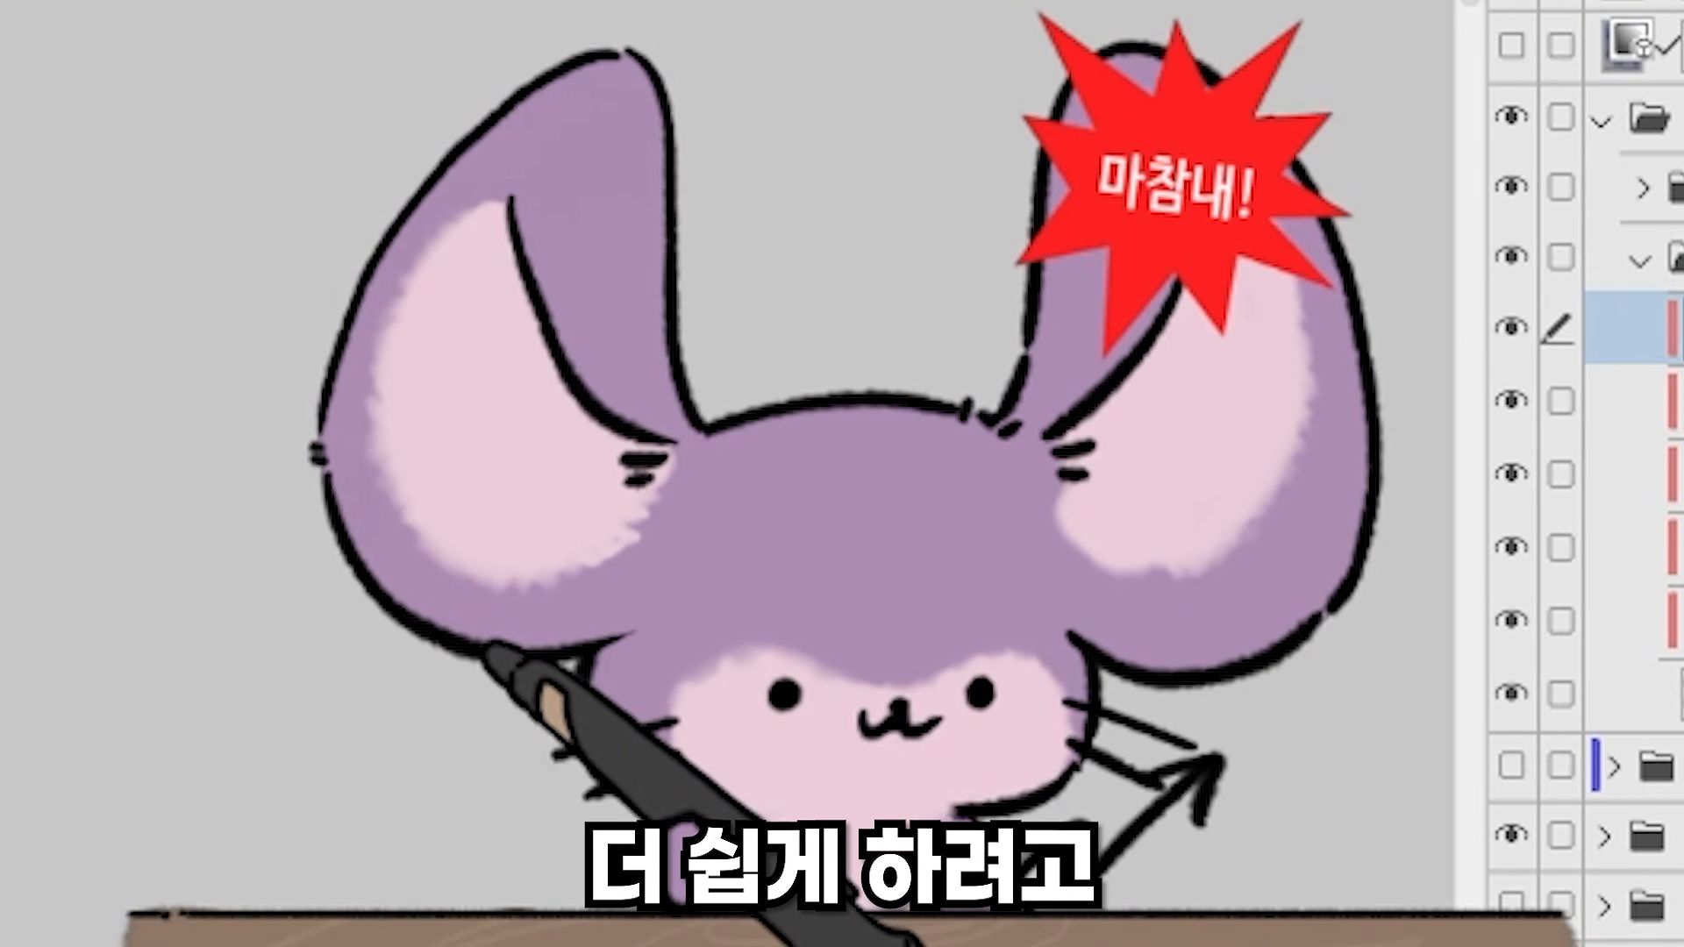
Merge the selected clipped layer in the character folder with the layer below it.
key(ctrl+e)
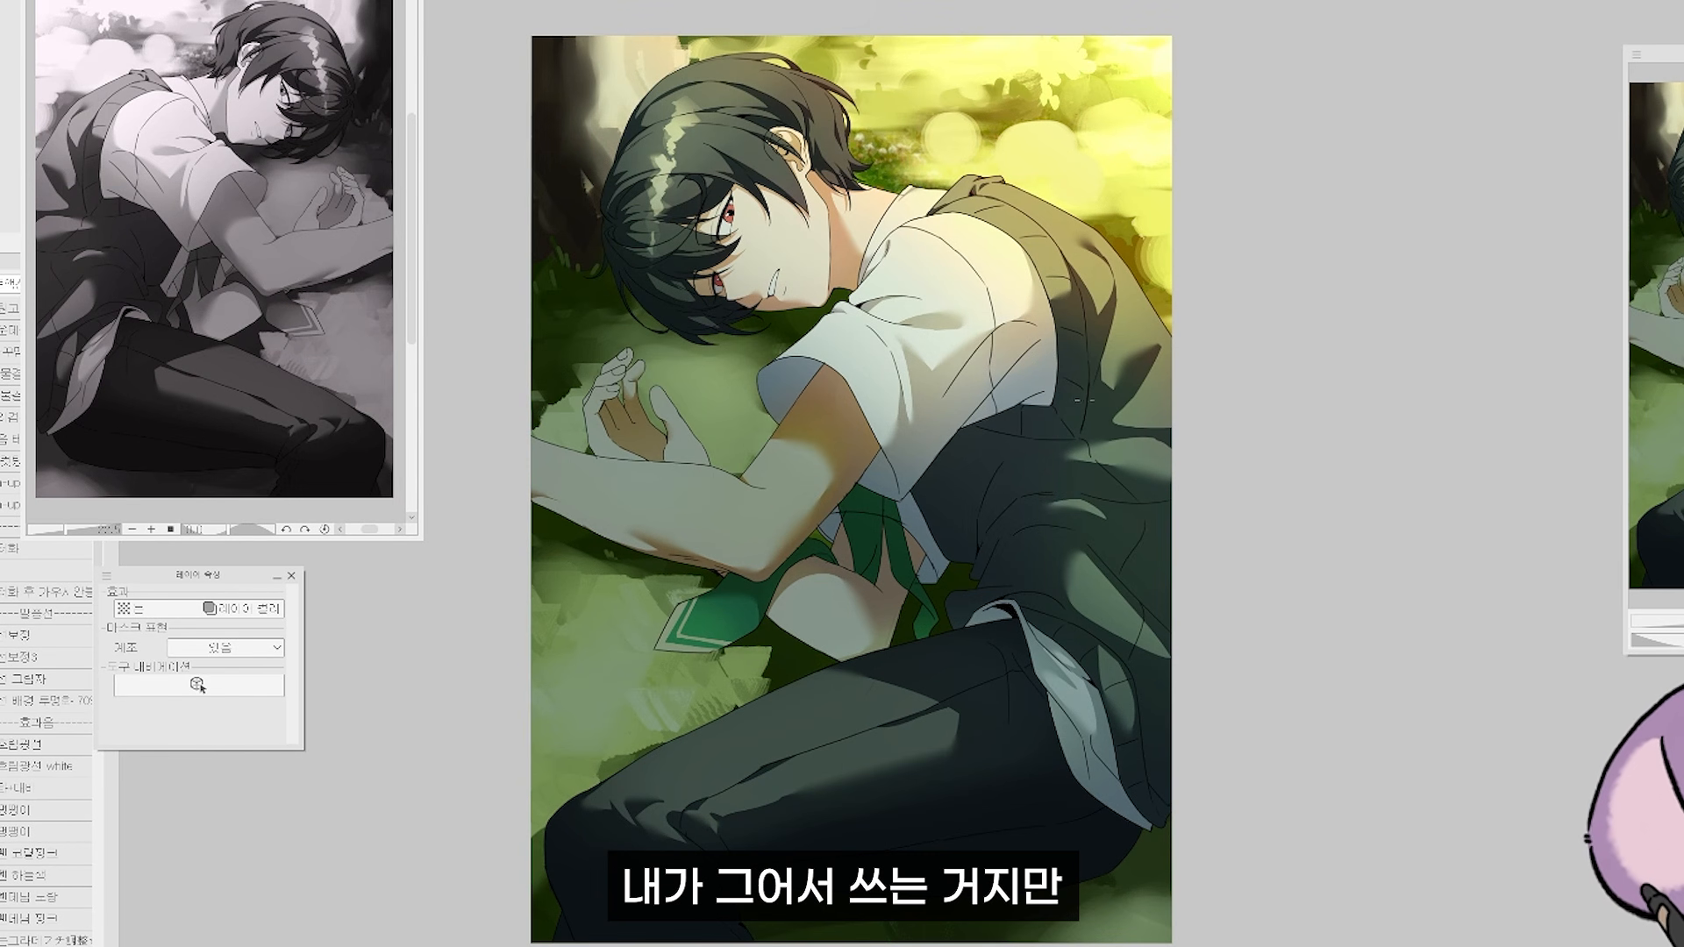
Compare versions of the warm light gradient with undo and redo, and redraw it from the artwork's upper-right corner.
key(ctrl+z)
key(ctrl+y)
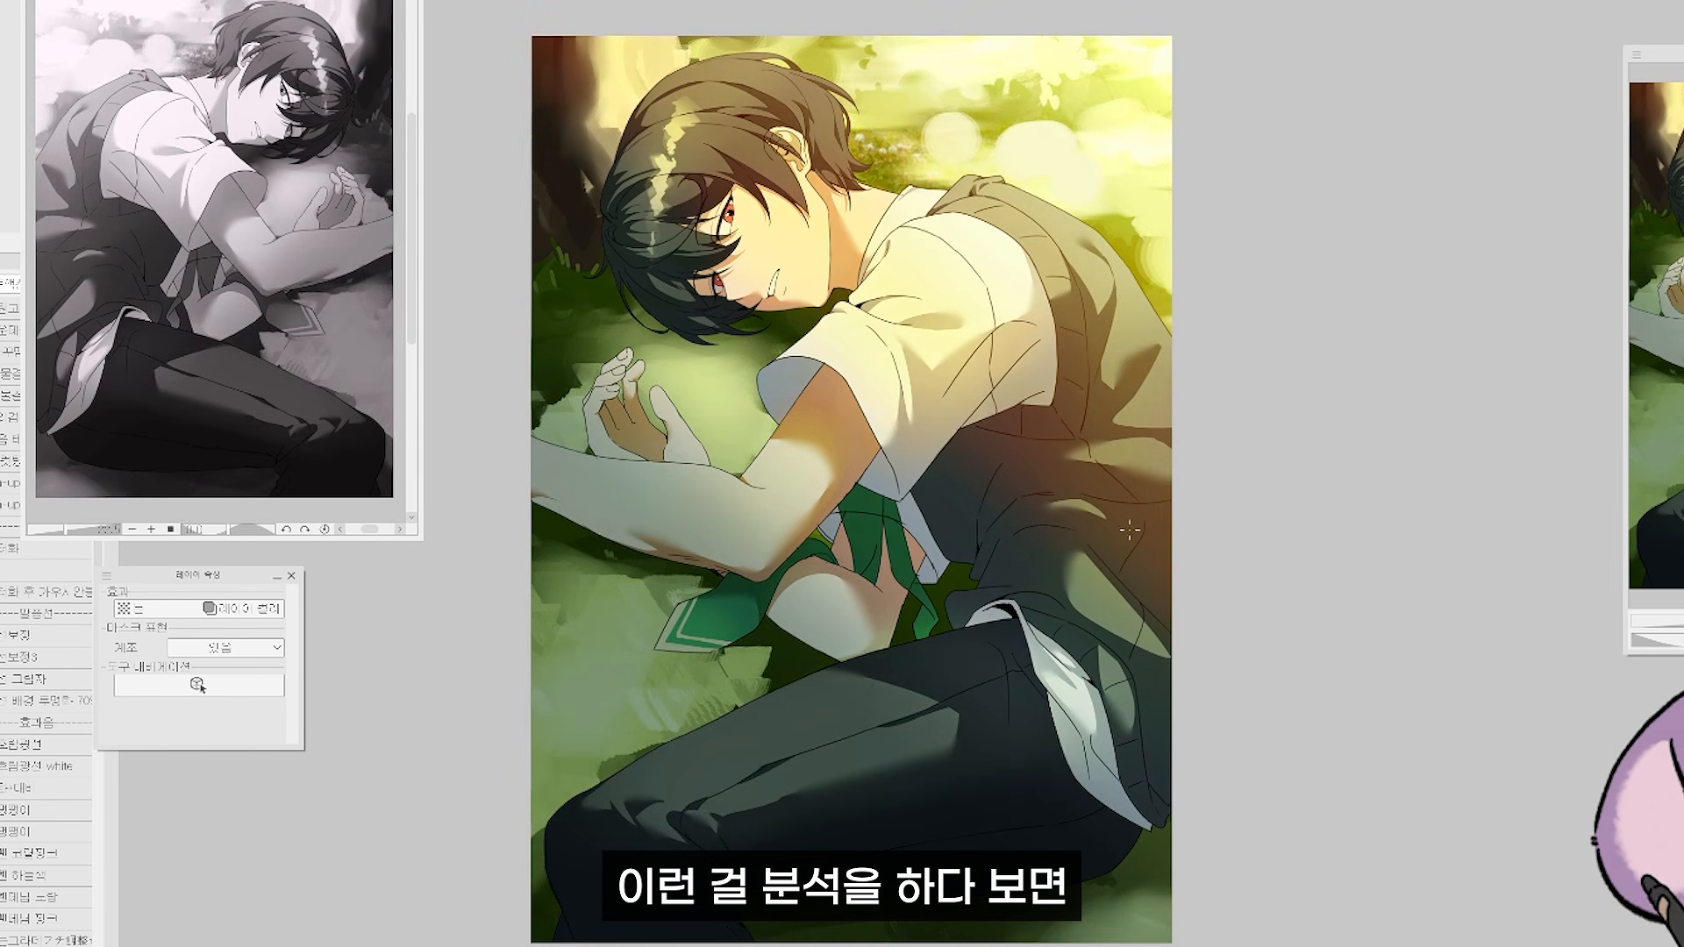
key(ctrl+z)
key(ctrl+y)
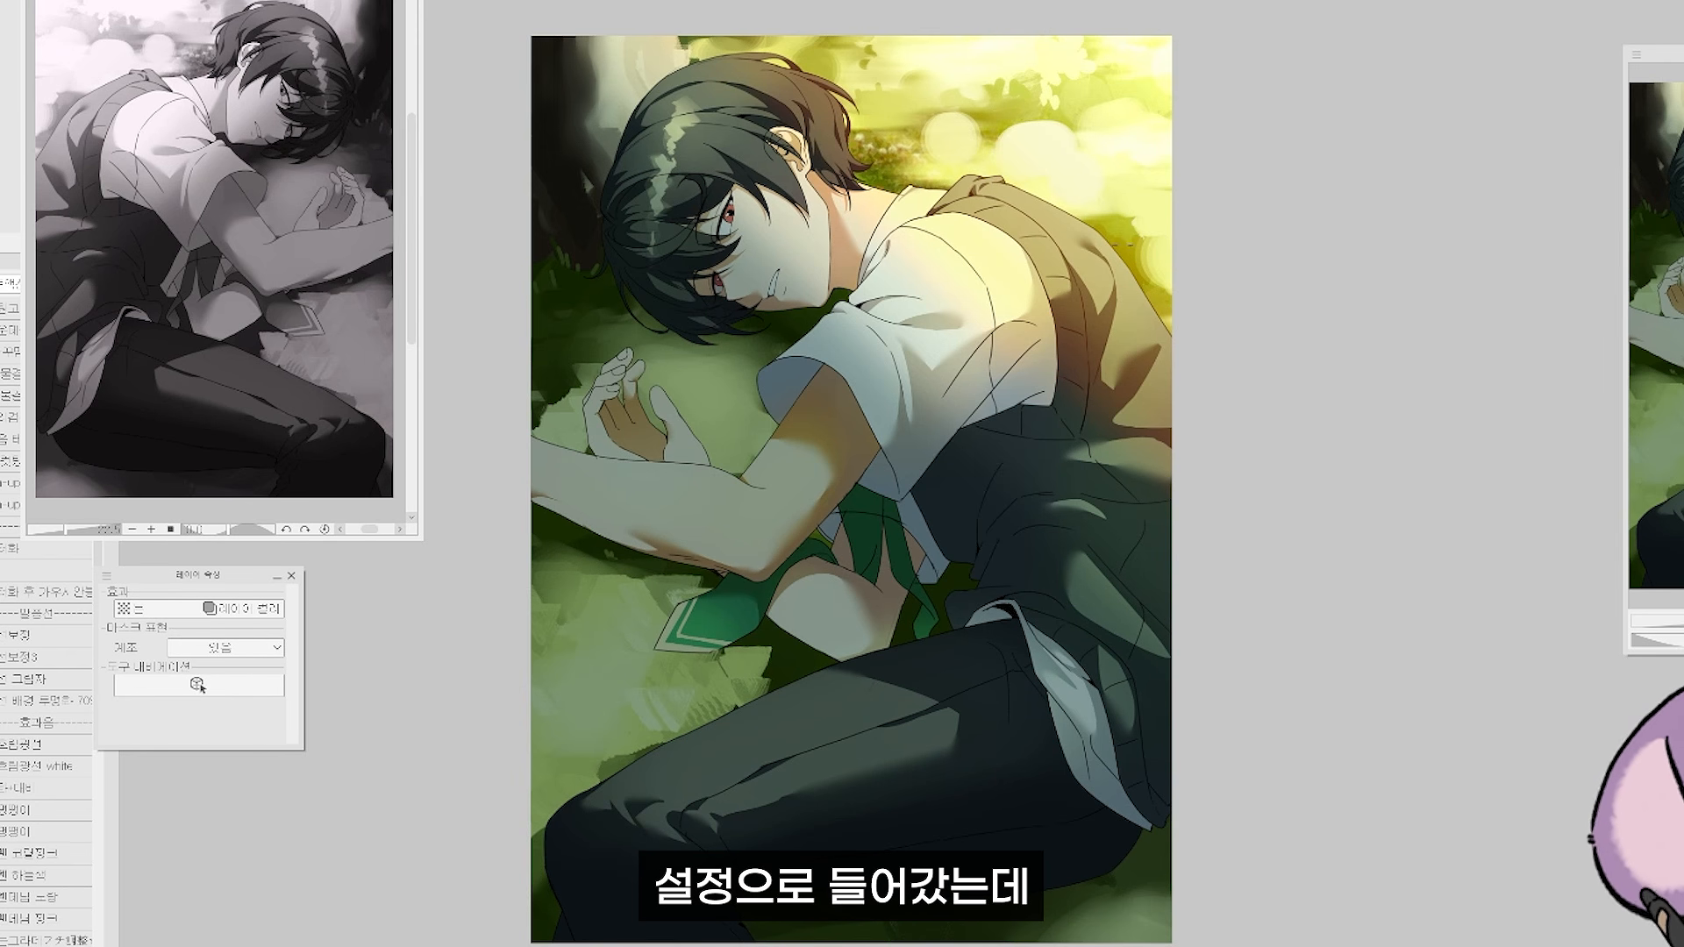
key(ctrl+z)
drag(1270, 301, 1185, 360)
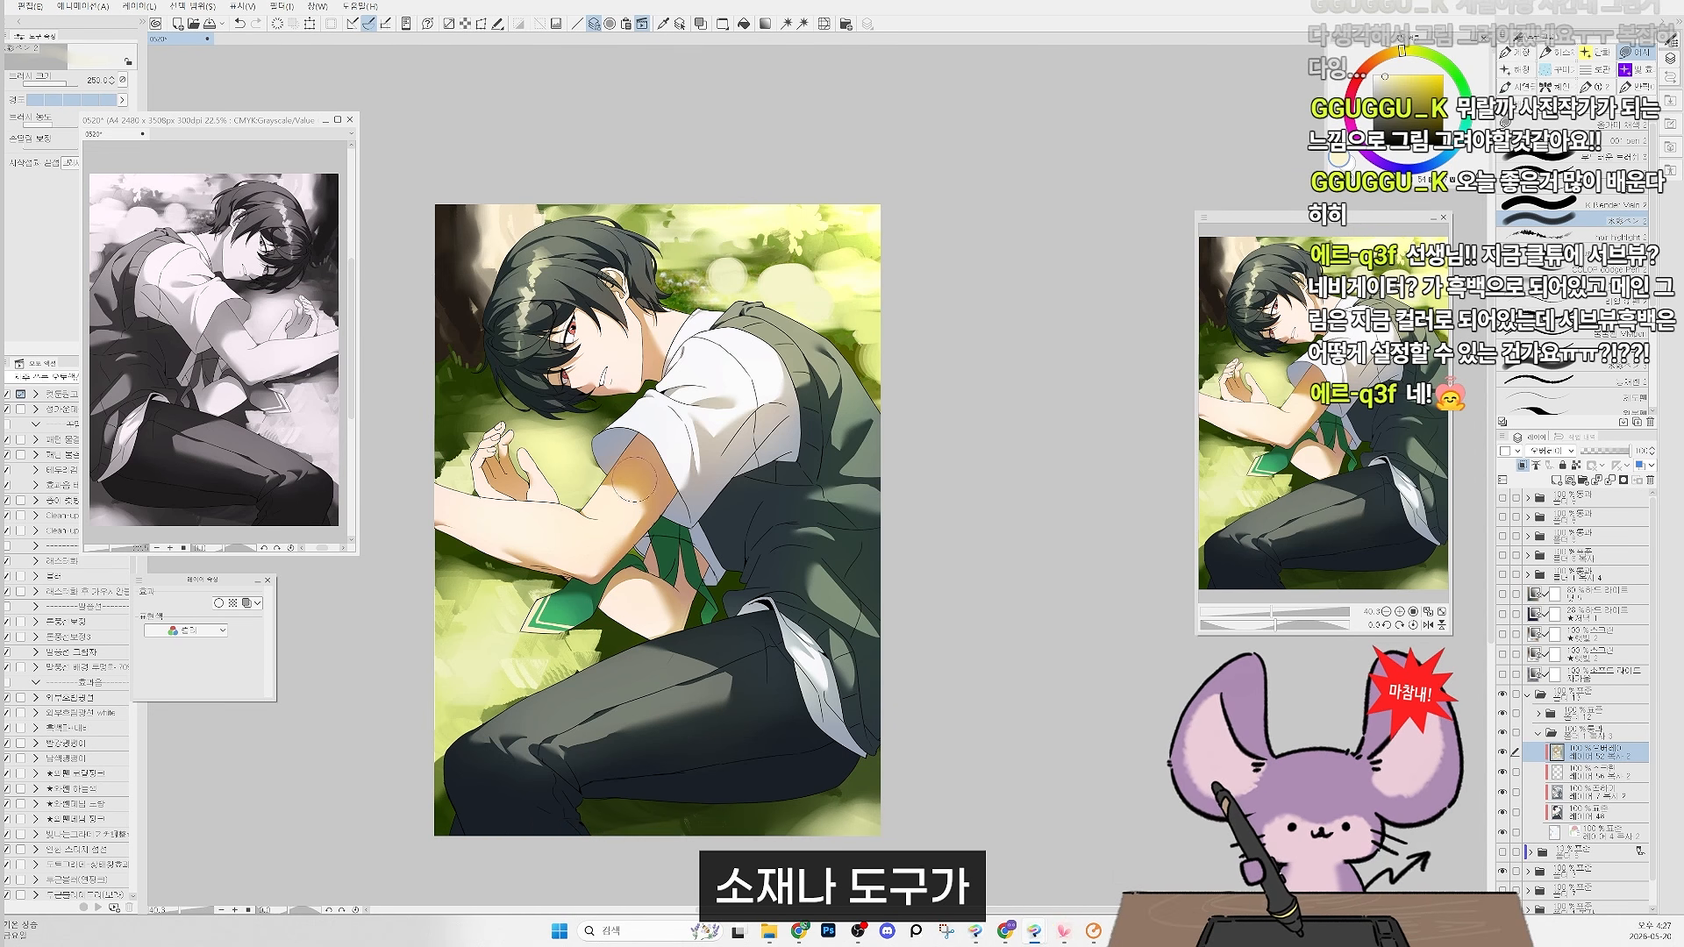
Compare the artwork with the figure's overlay layer, the background folders and the gradient correction layers switched on and off.
key(bracketleft)
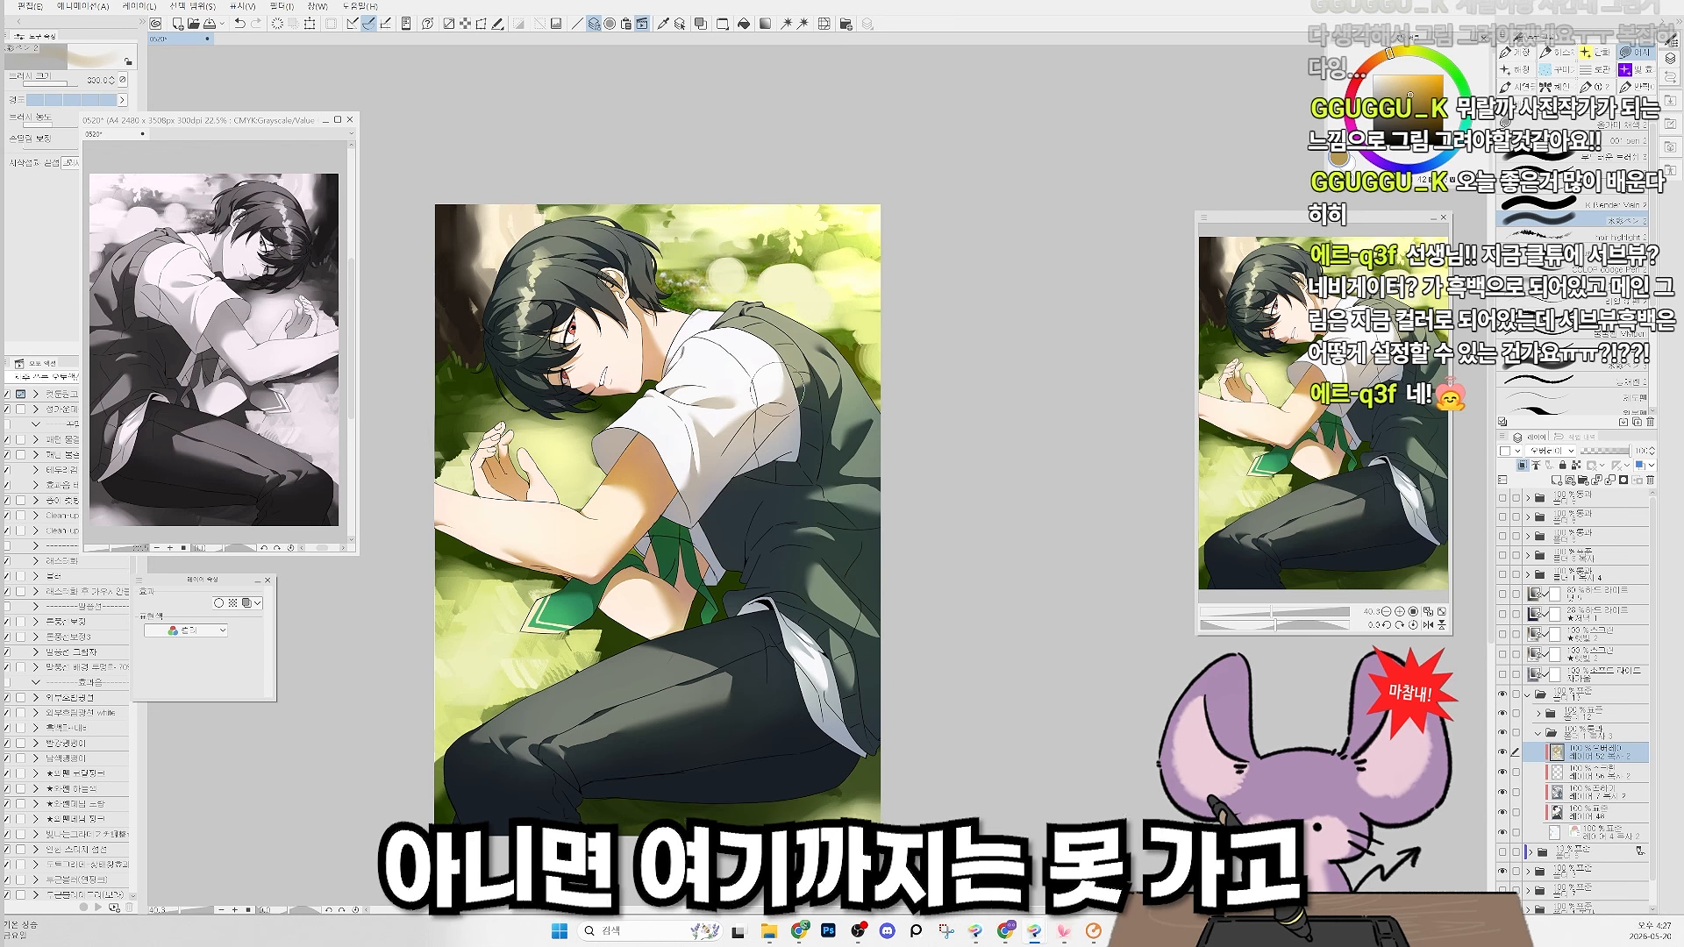
click(1503, 752)
click(1502, 871)
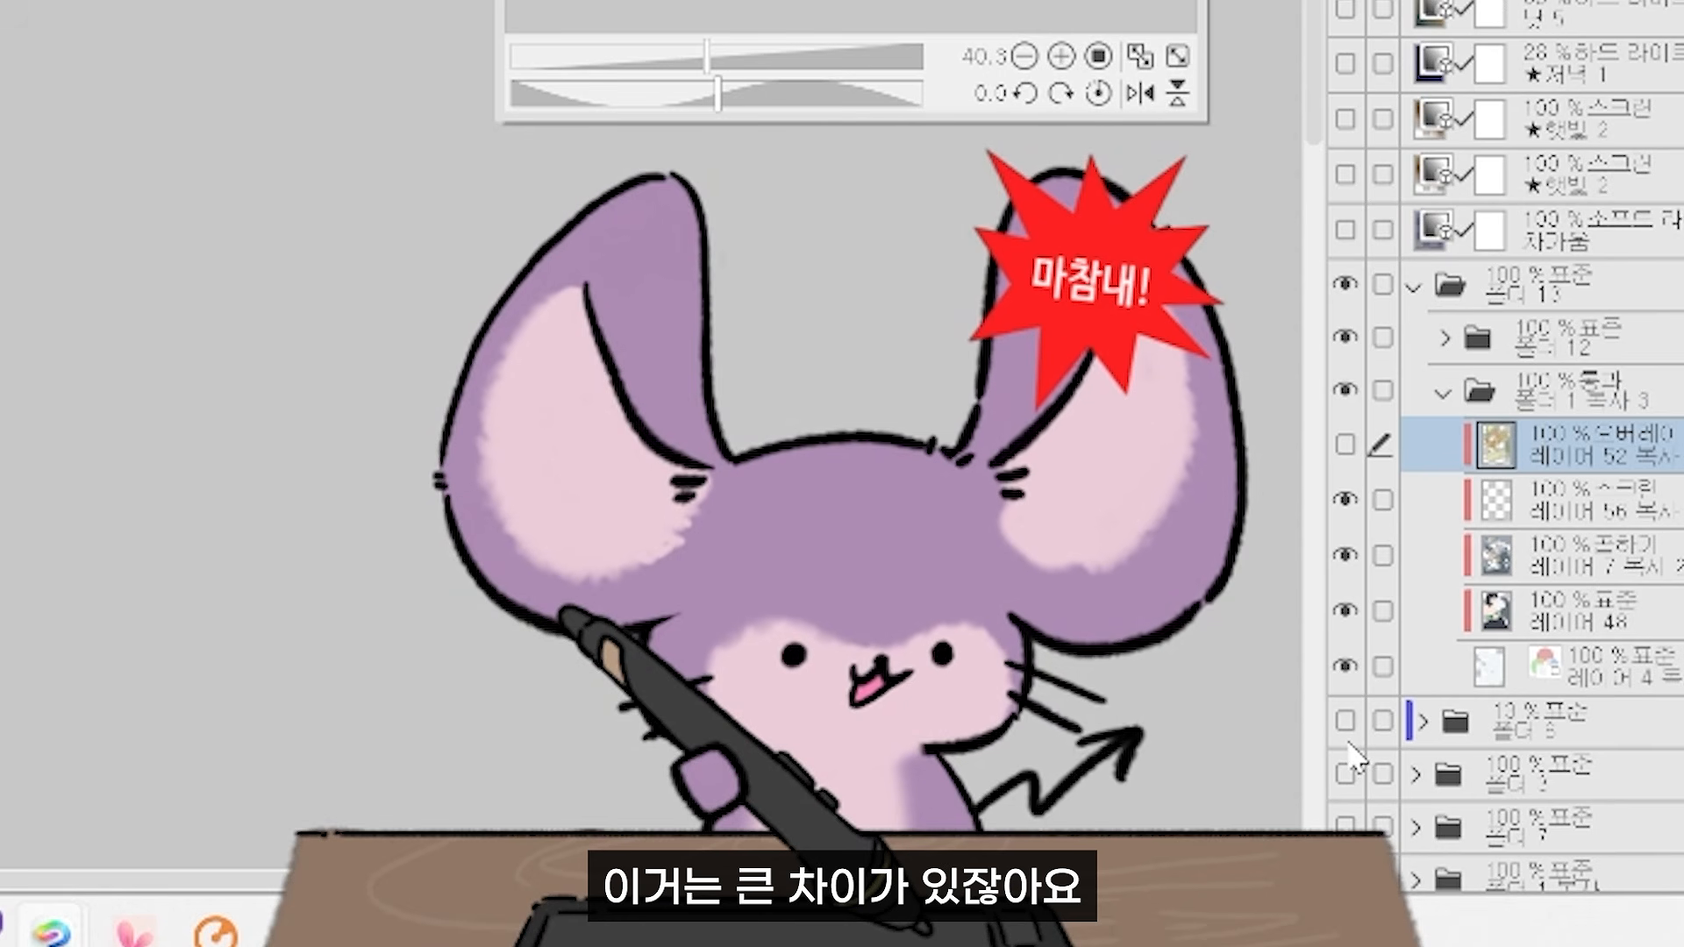
click(1344, 721)
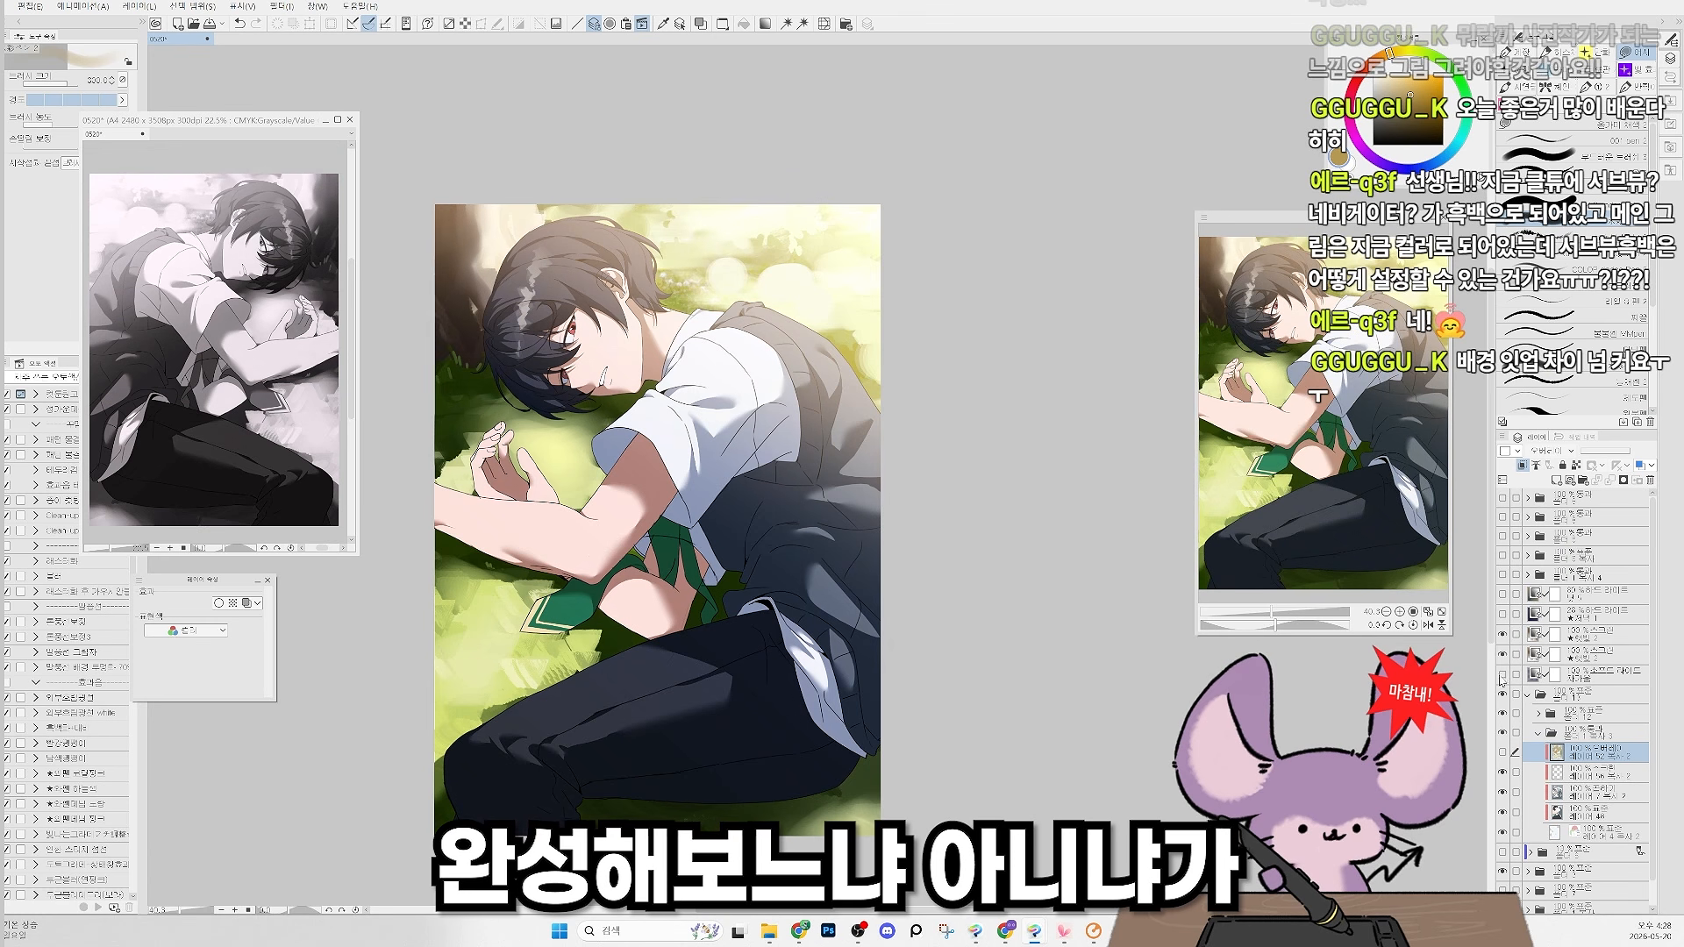
click(1502, 752)
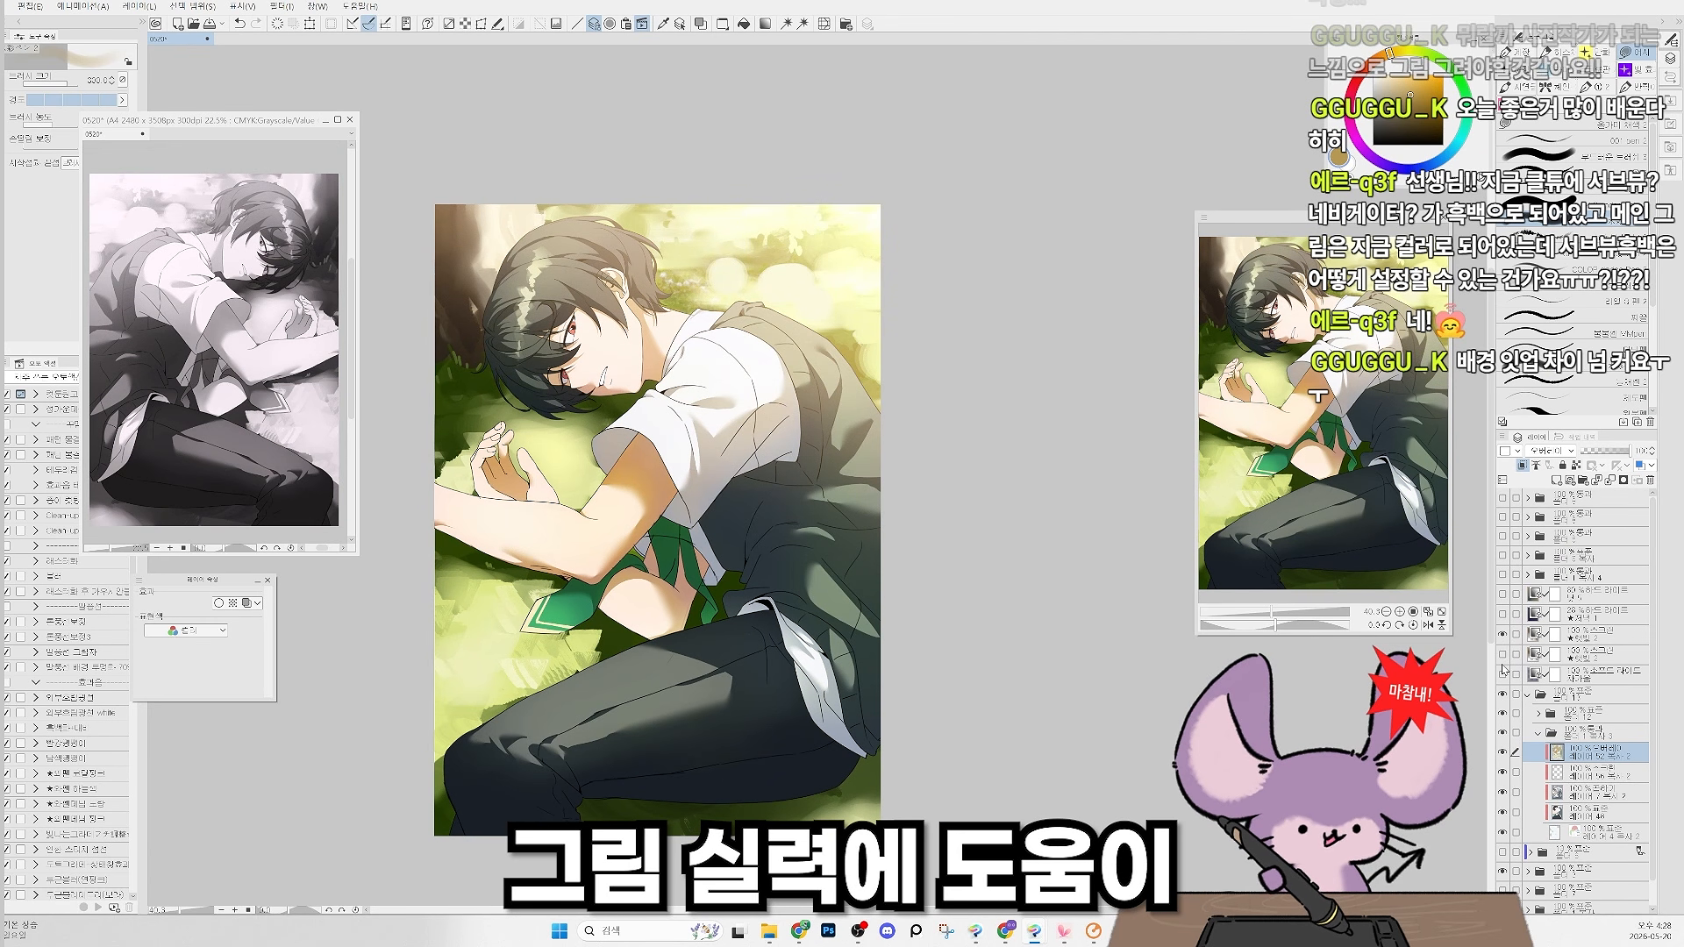
click(1502, 595)
click(1502, 594)
click(1502, 634)
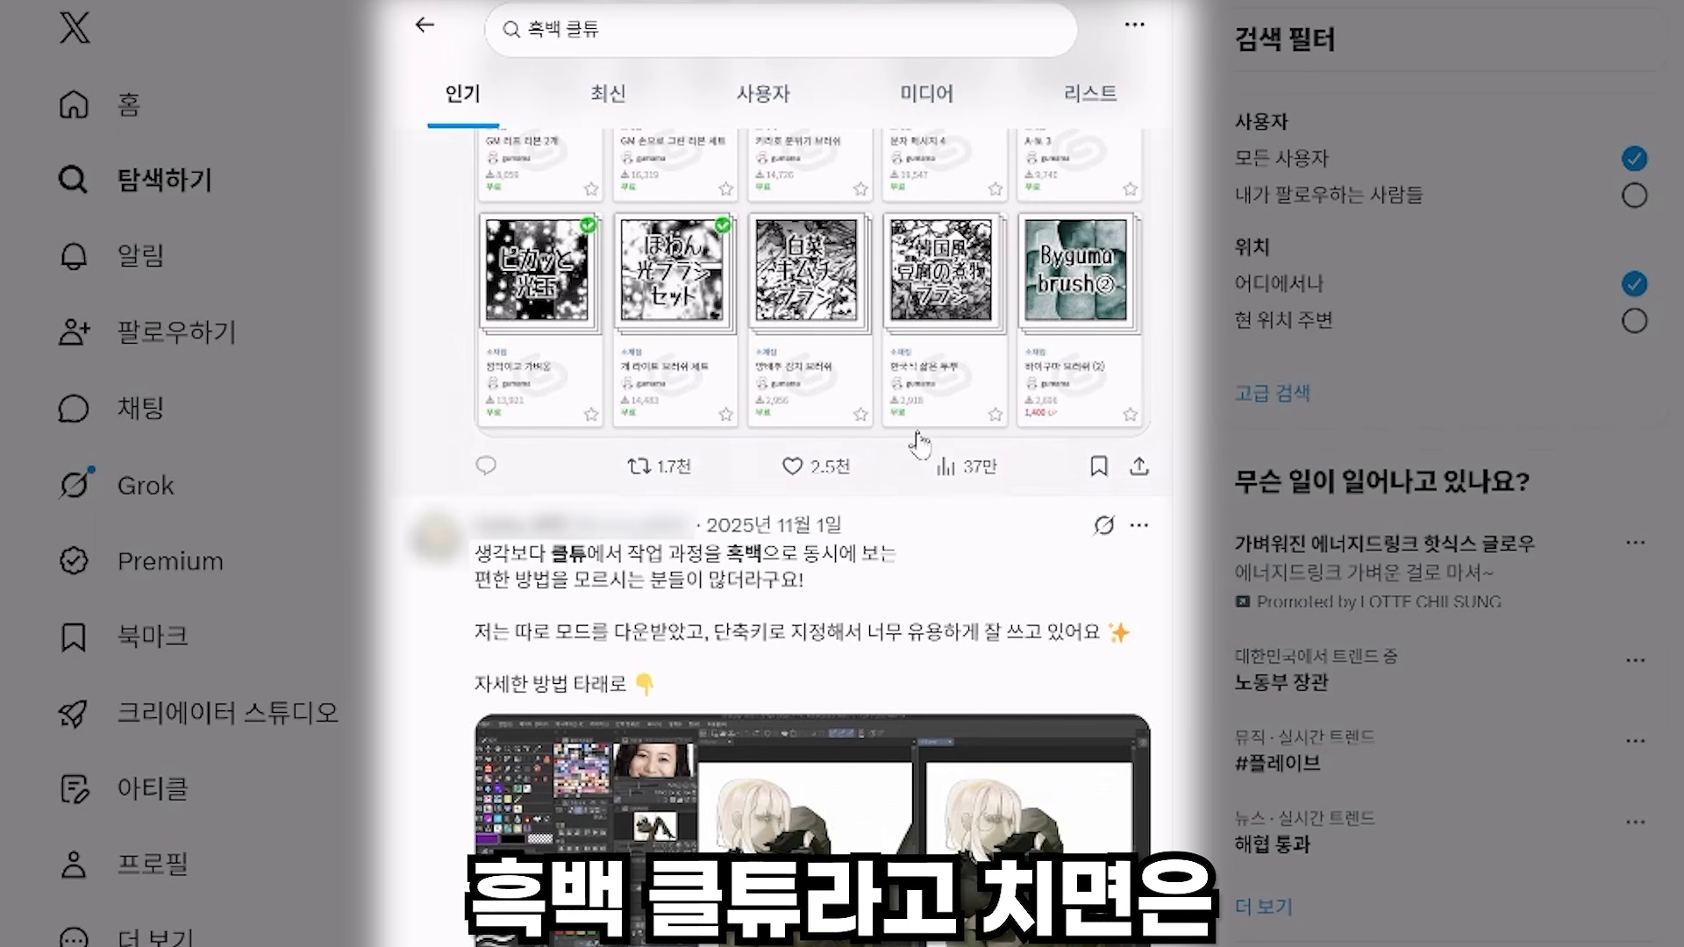
Switch to X and open the image in the "흑백 클튜" search result about viewing work in black and white simultaneously.
click(836, 673)
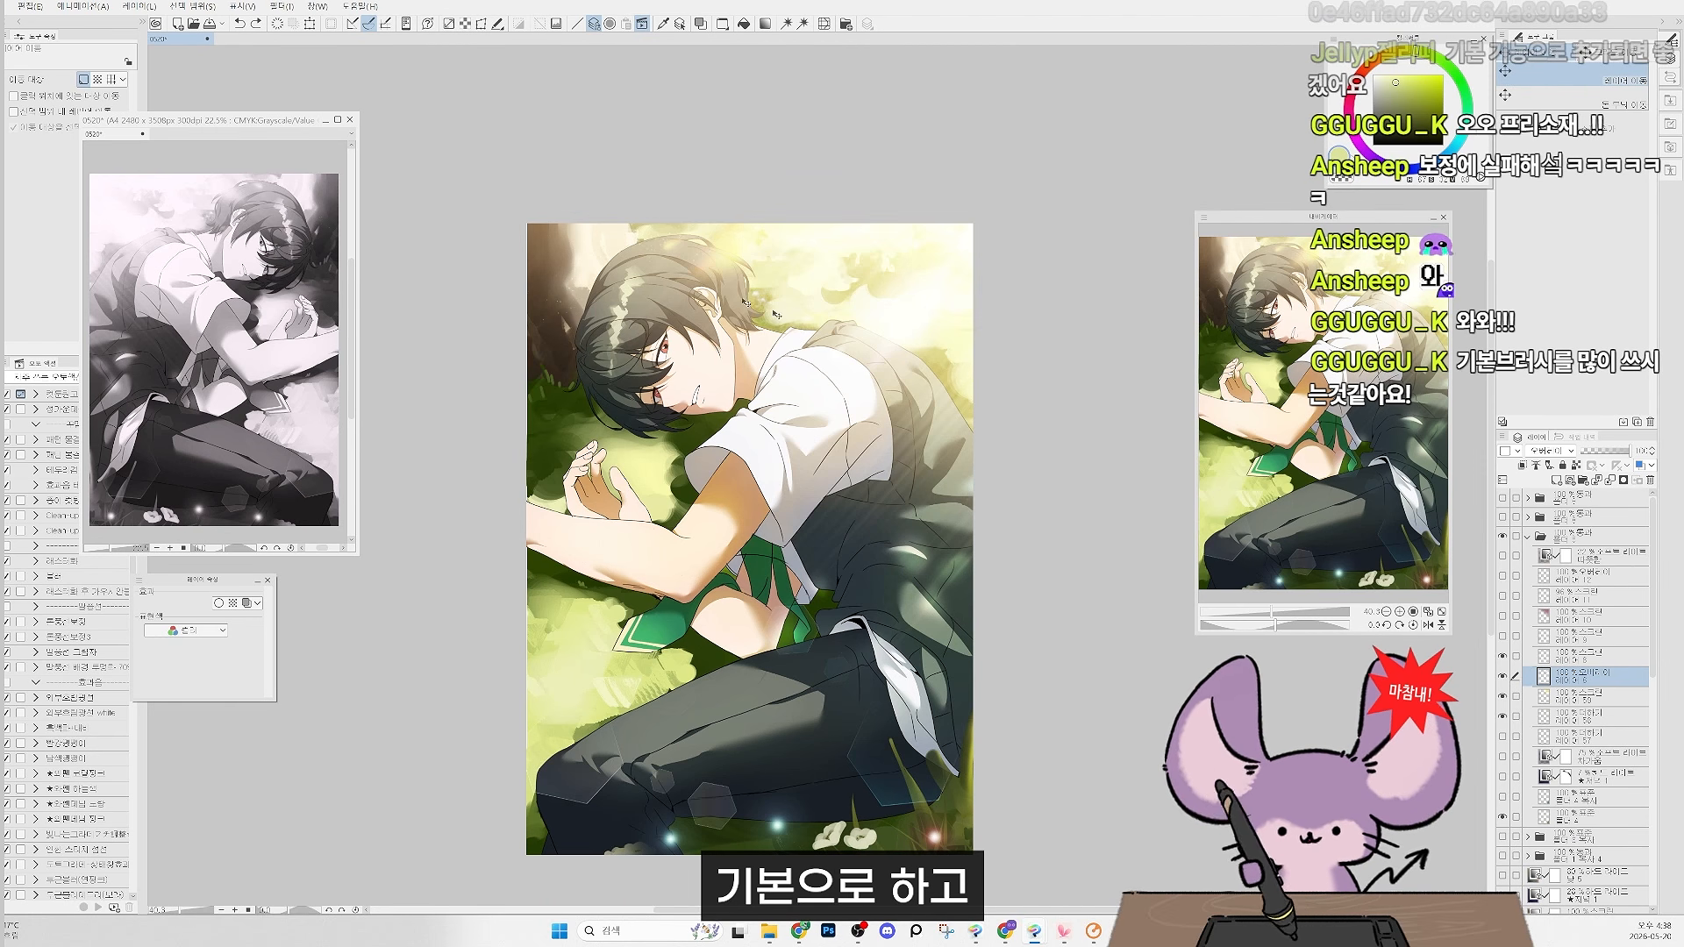
Return to Clip Studio Paint, look through the light-effect brushes for the illustration and save the file.
key(ctrl+plus)
drag(1202, 416, 1171, 464)
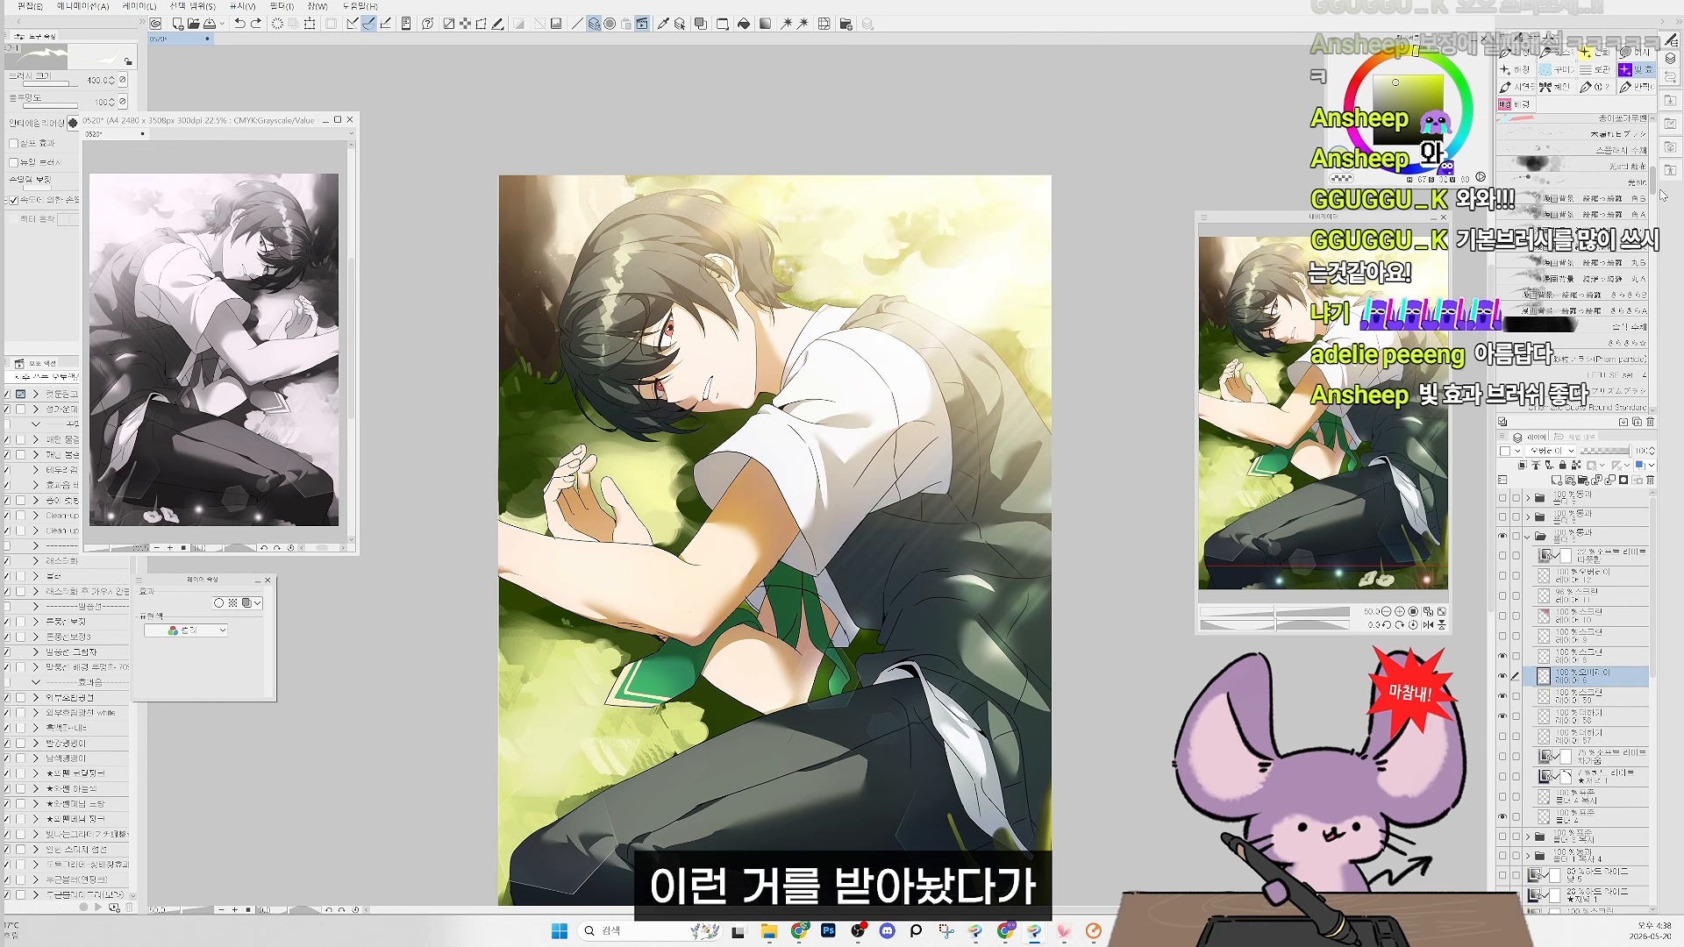
scroll(1653, 211, down, 3)
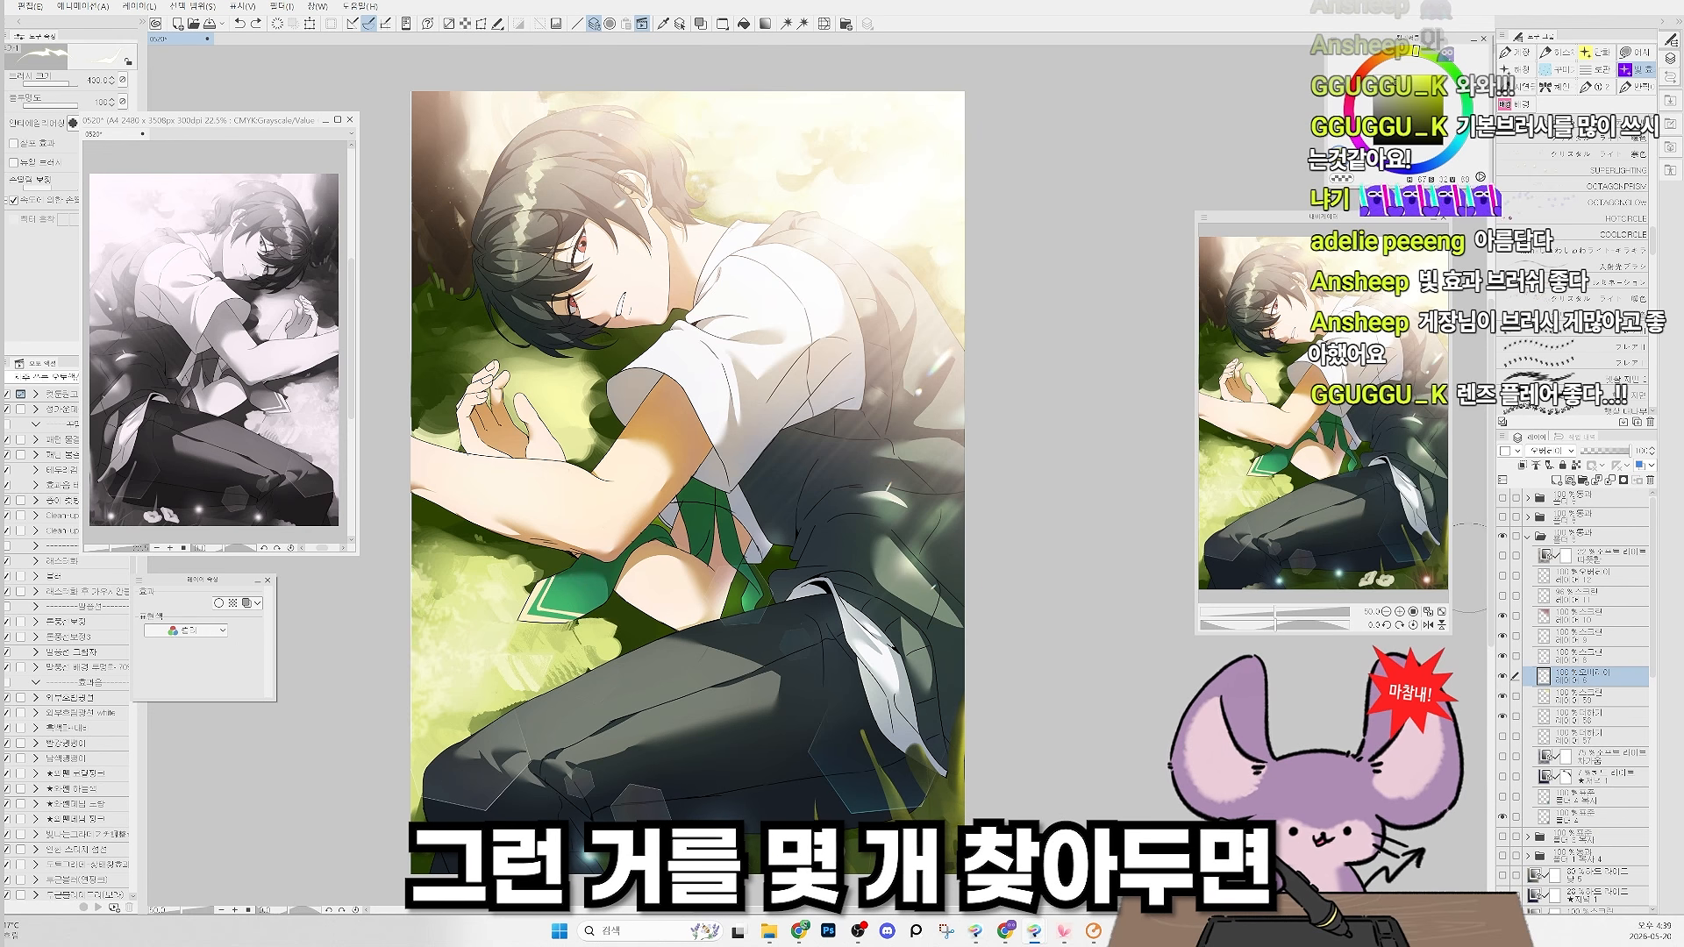
key(ctrl+s)
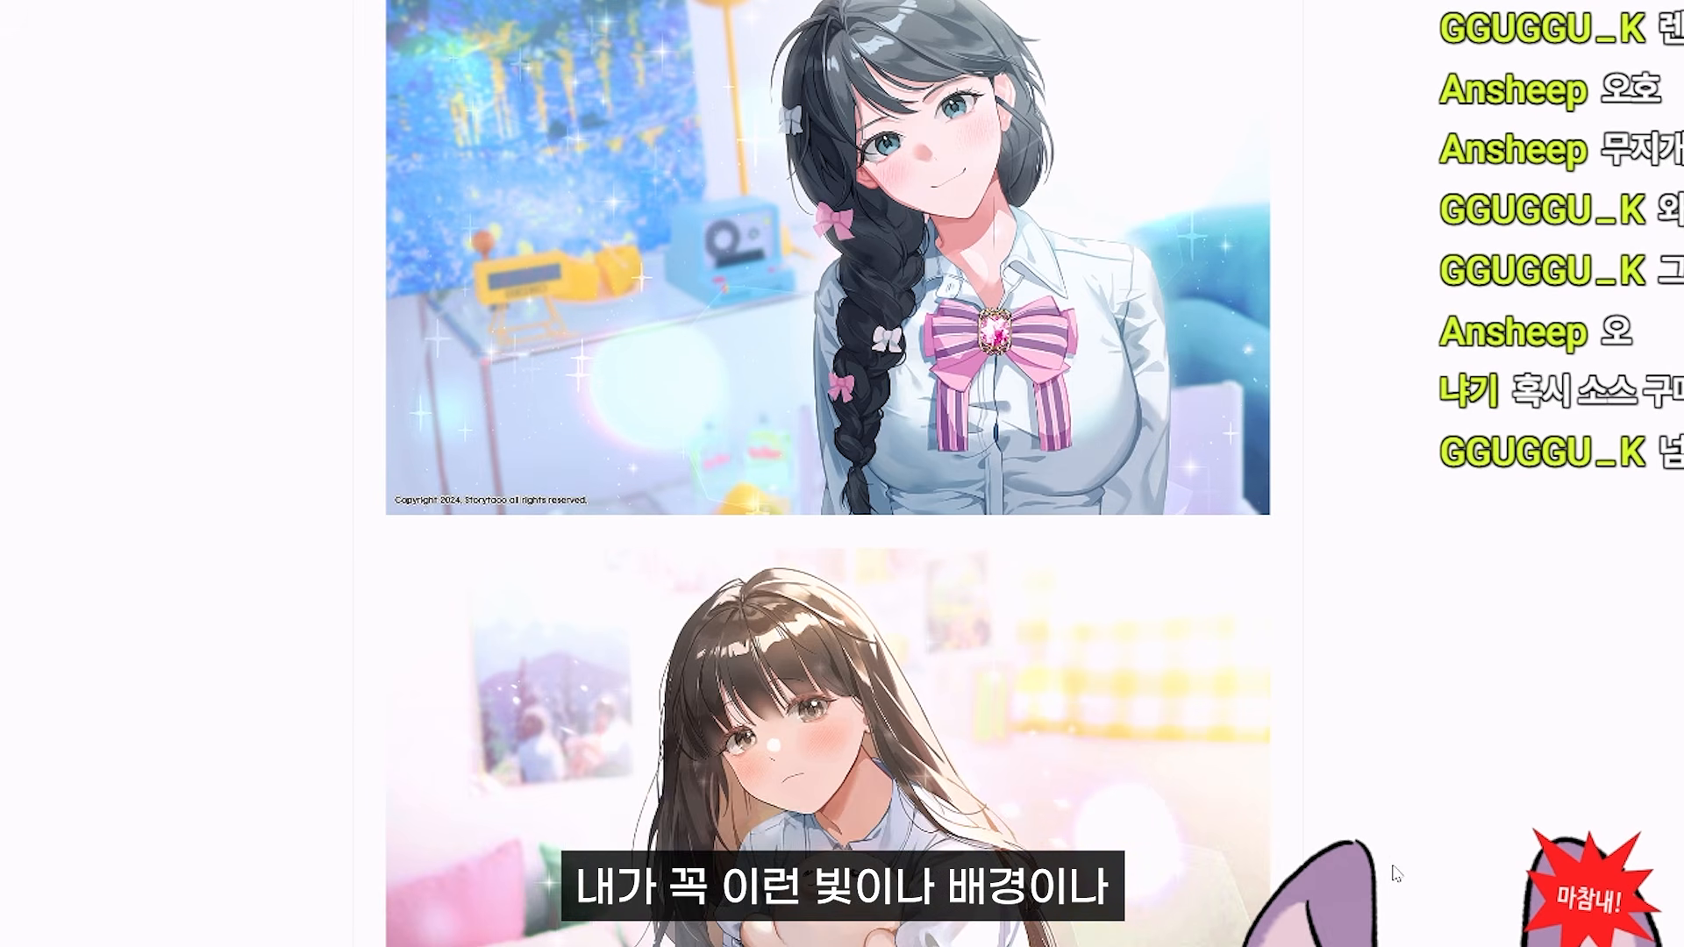
Examine the light, sparkle and bokeh effects in the published character illustrations in the browser.
scroll(1388, 868, down, 4)
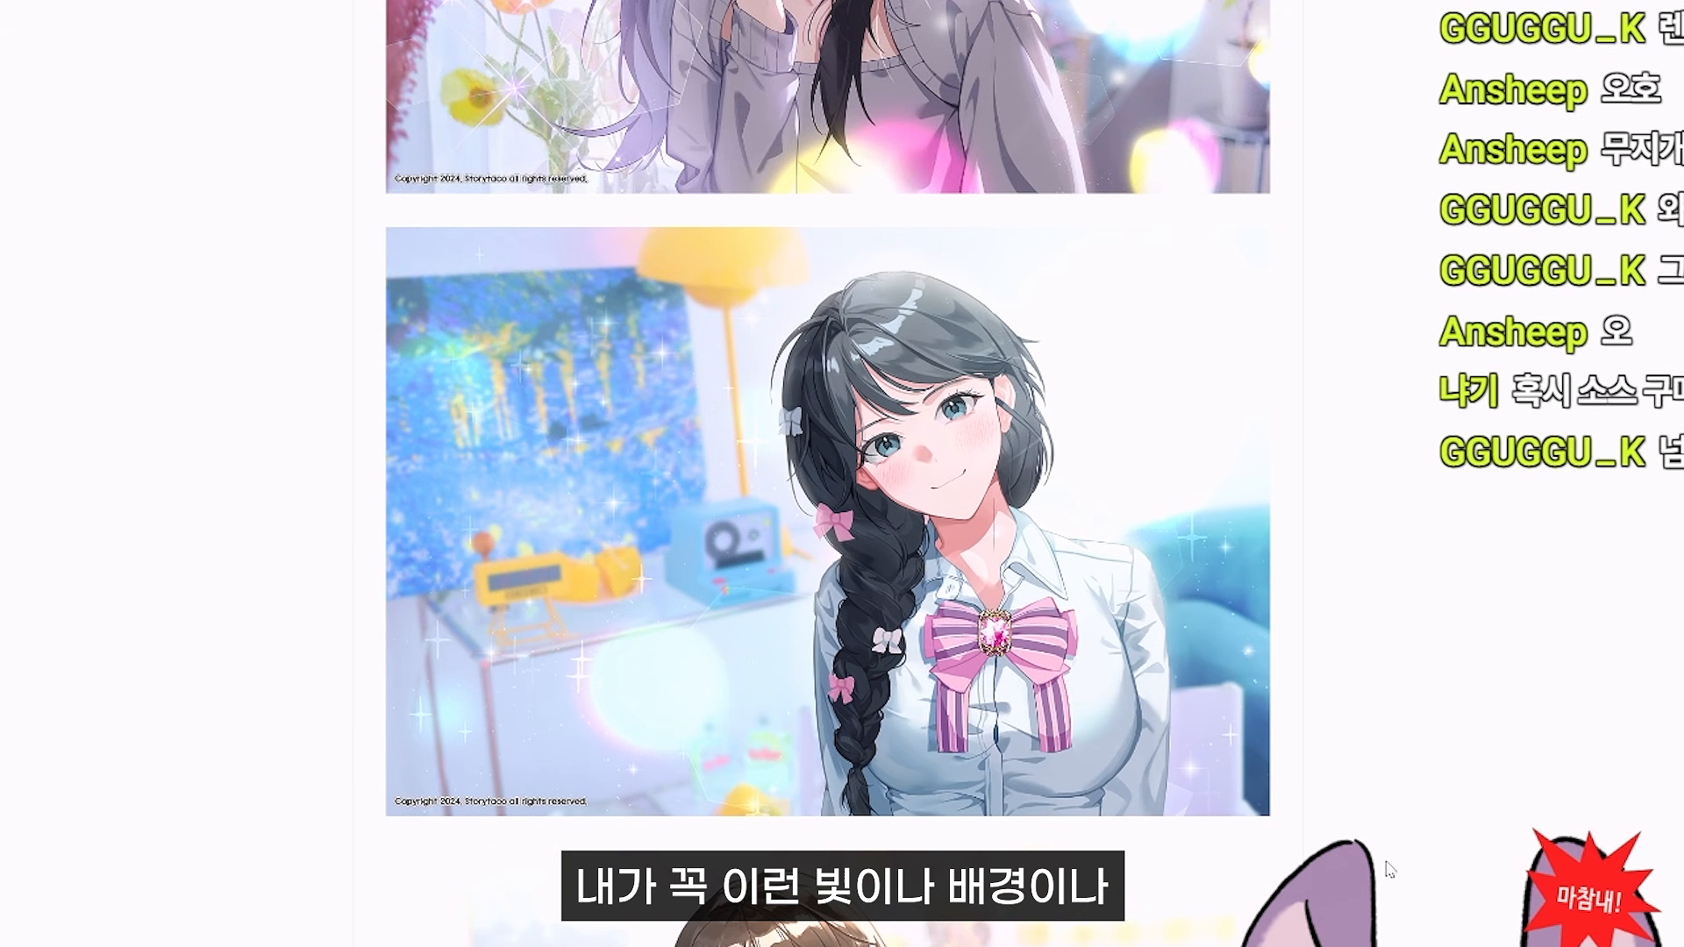
scroll(1373, 861, up, 8)
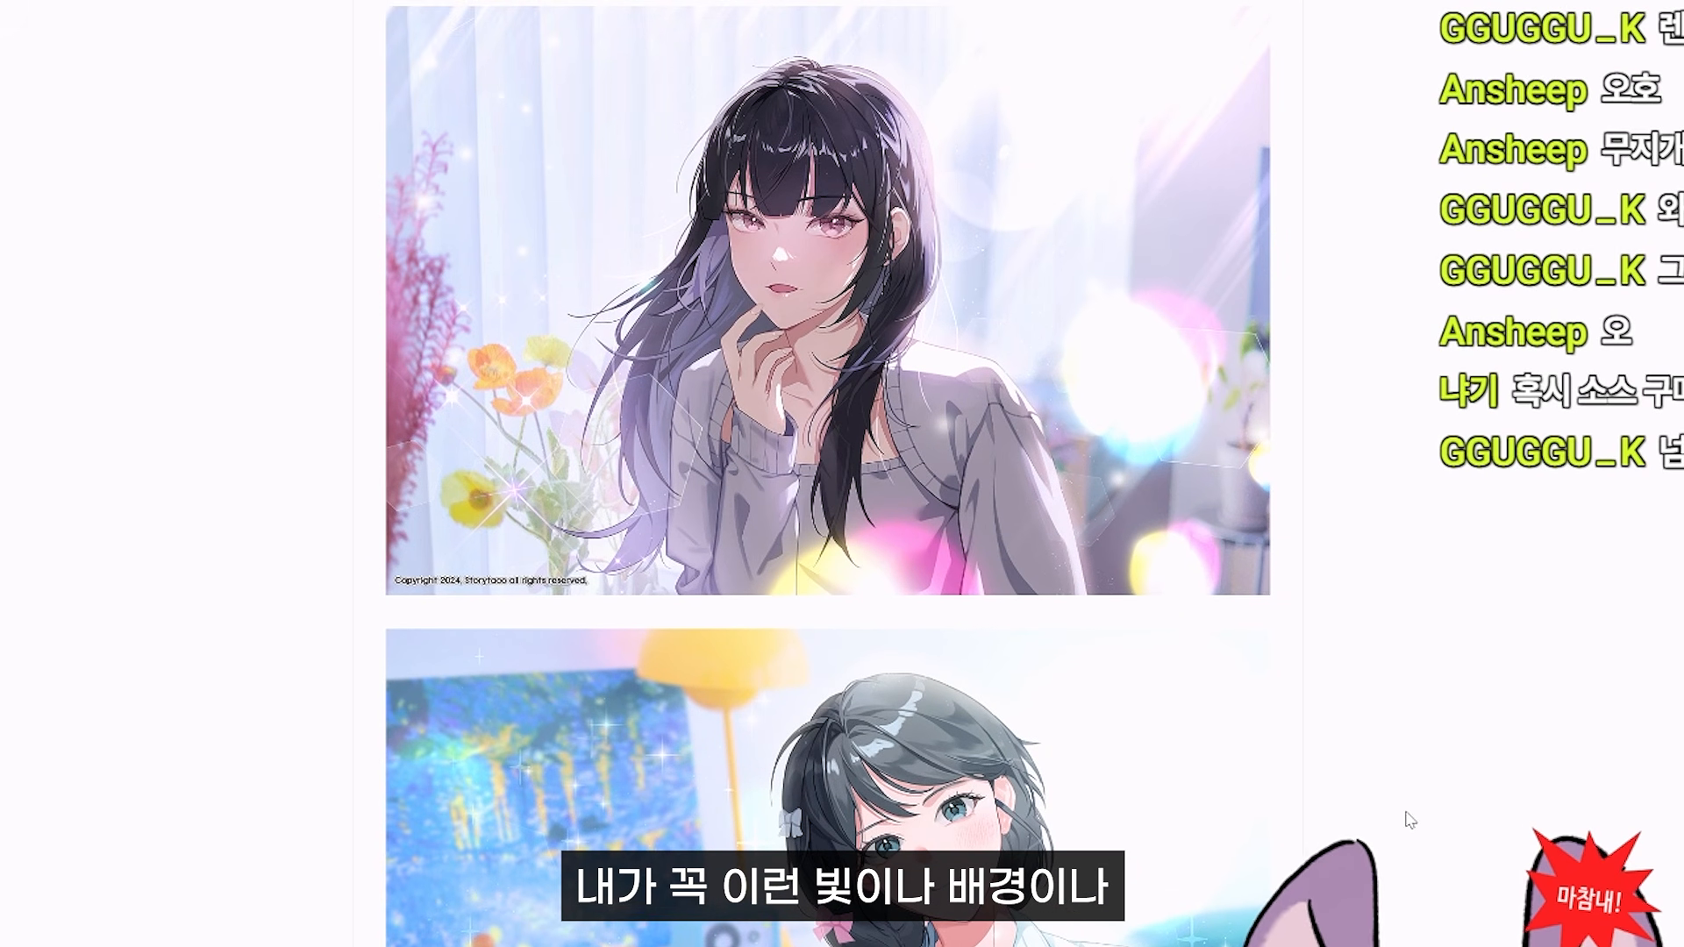
Compare the lens flares, sparkles and bokeh in the wine-bar and flower-room illustrations in the browser.
scroll(1407, 811, up, 2)
scroll(1409, 804, up, 1)
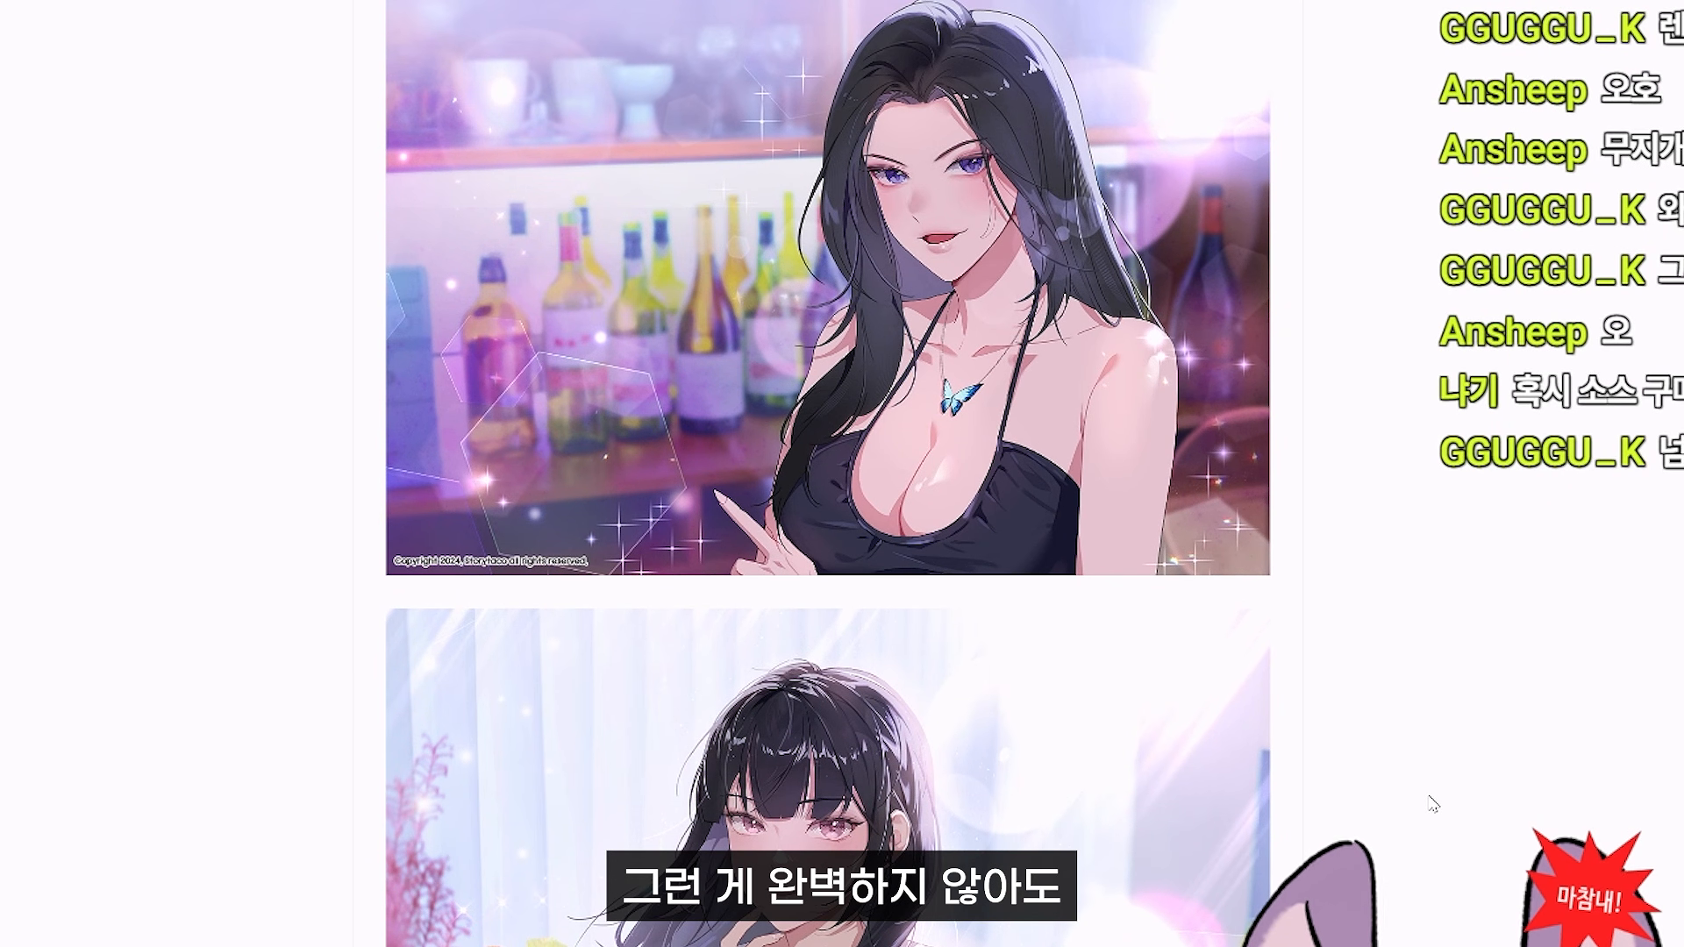
scroll(1431, 802, down, 2)
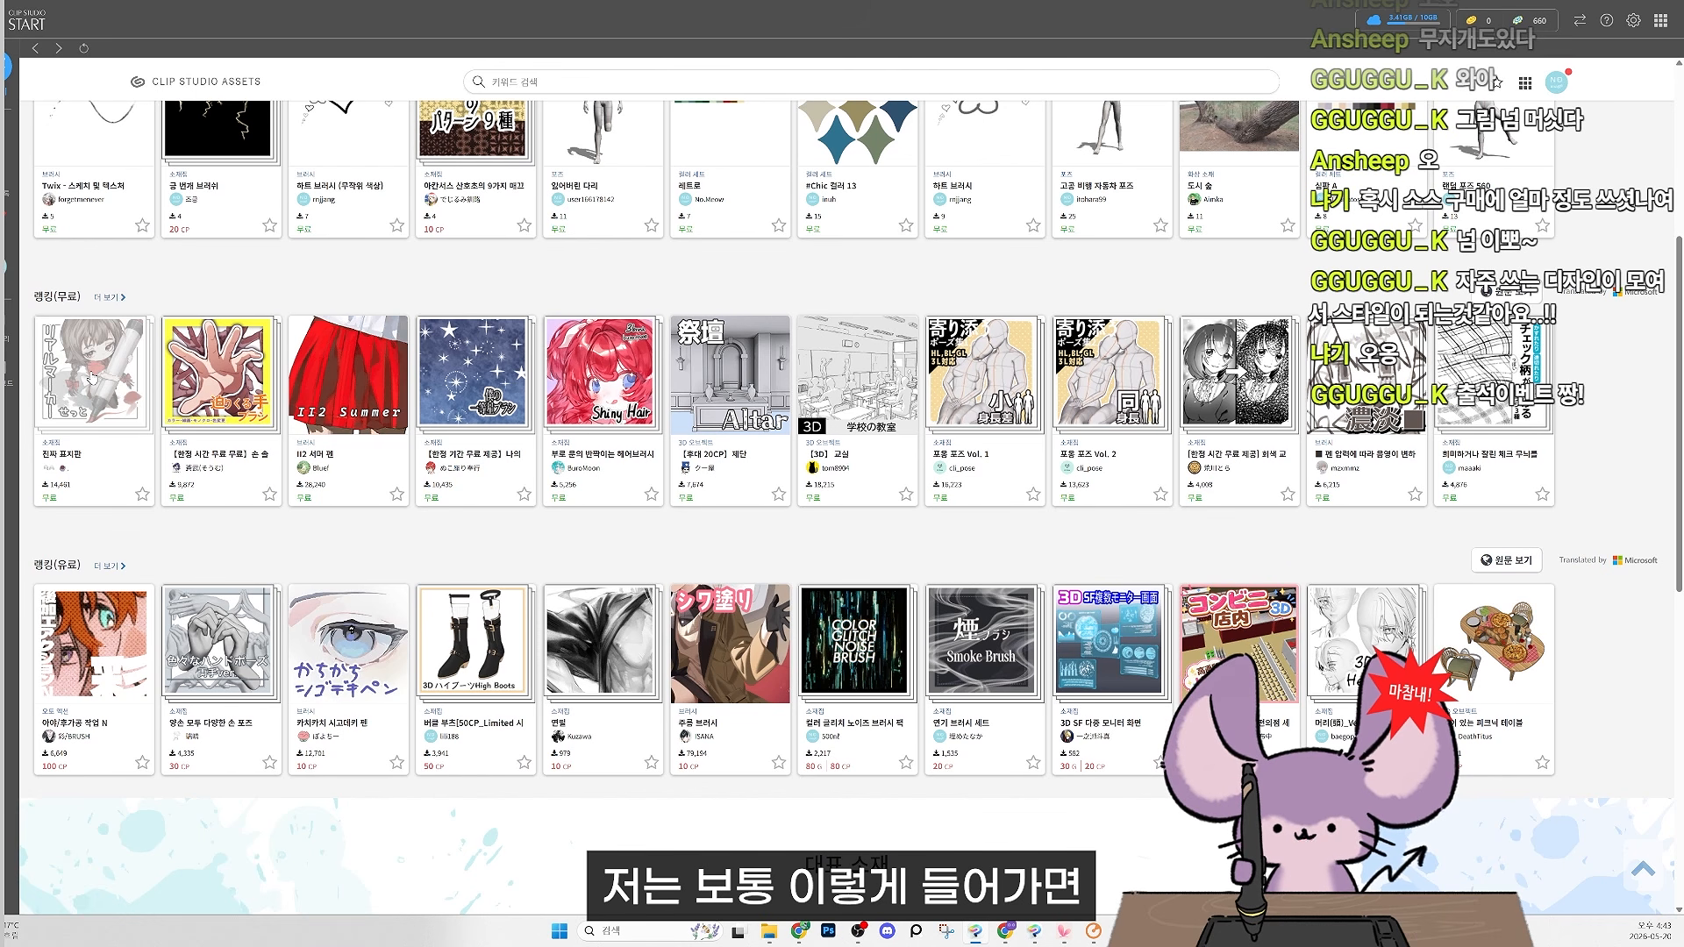
Switch to Clip Studio Assets and browse the full ranking of free materials.
click(110, 296)
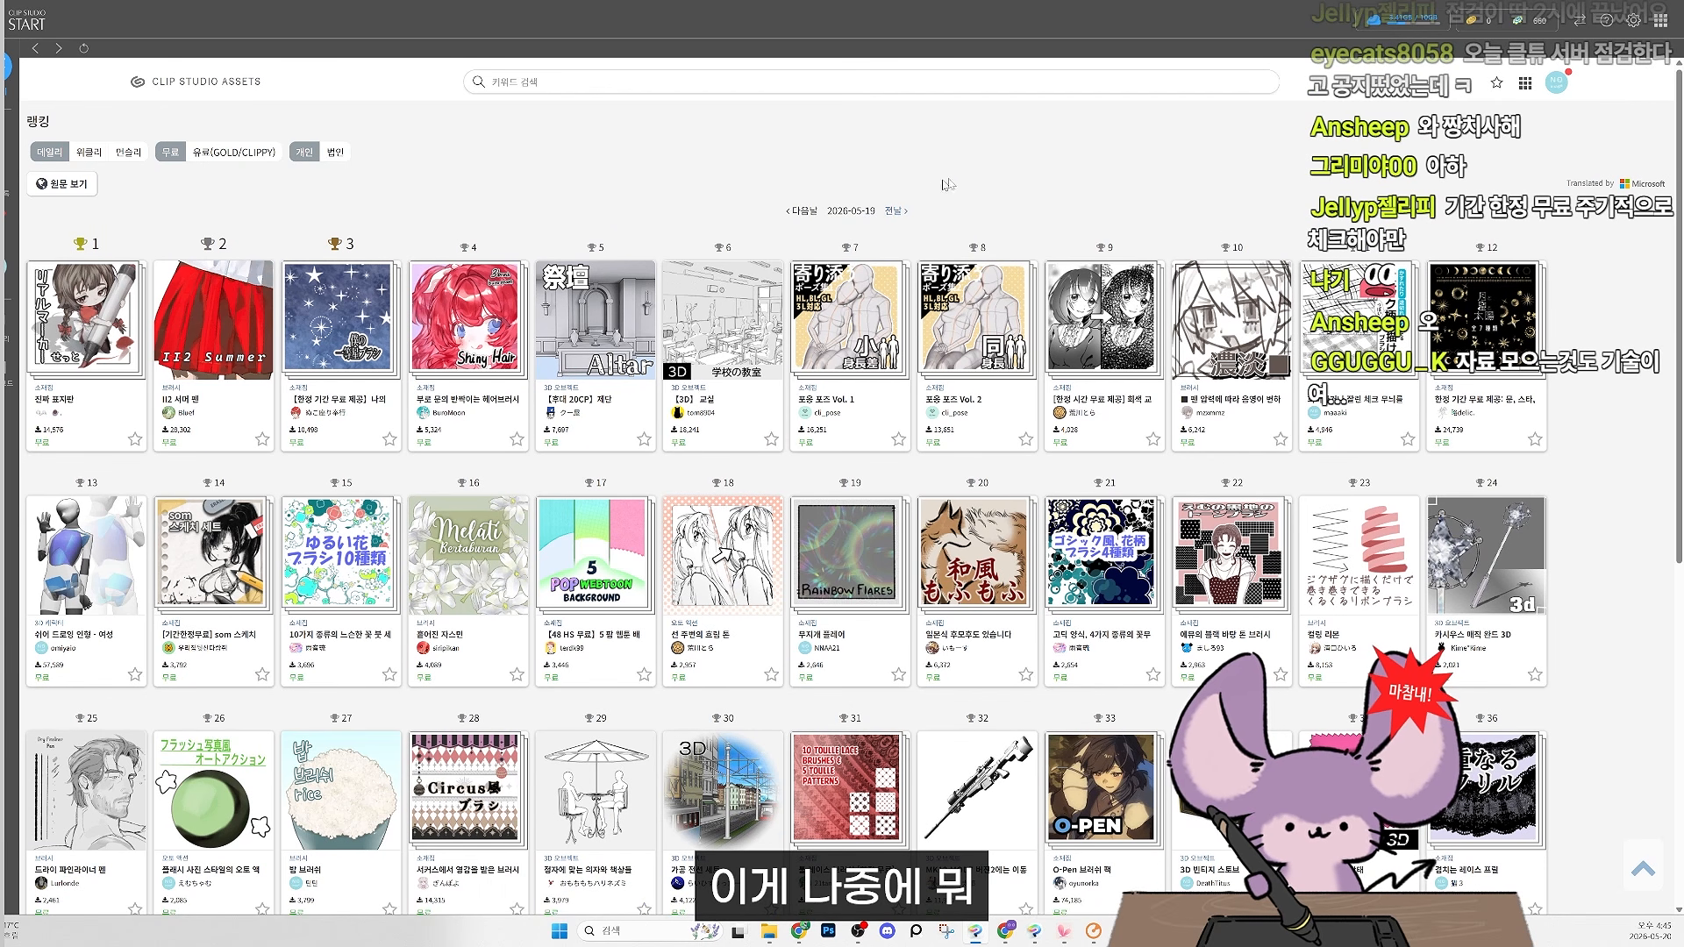
scroll(947, 184, down, 5)
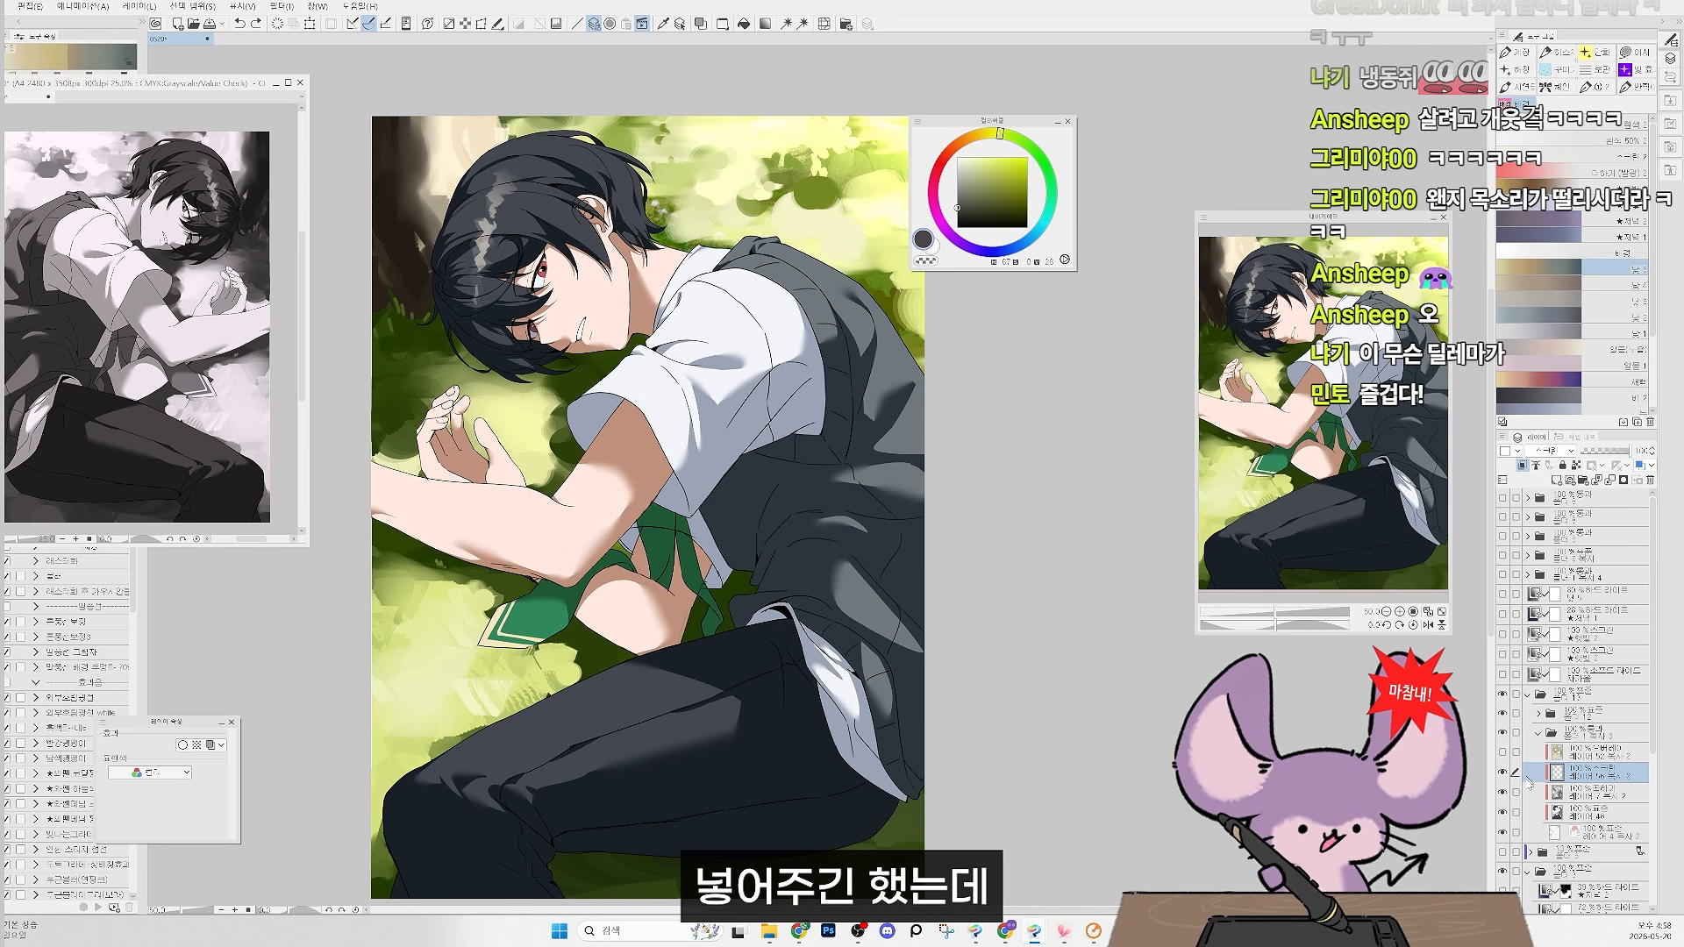
Hide the background in Clip Studio Paint and compare the figure with the gradient correction layers above it switched on and off.
click(1504, 871)
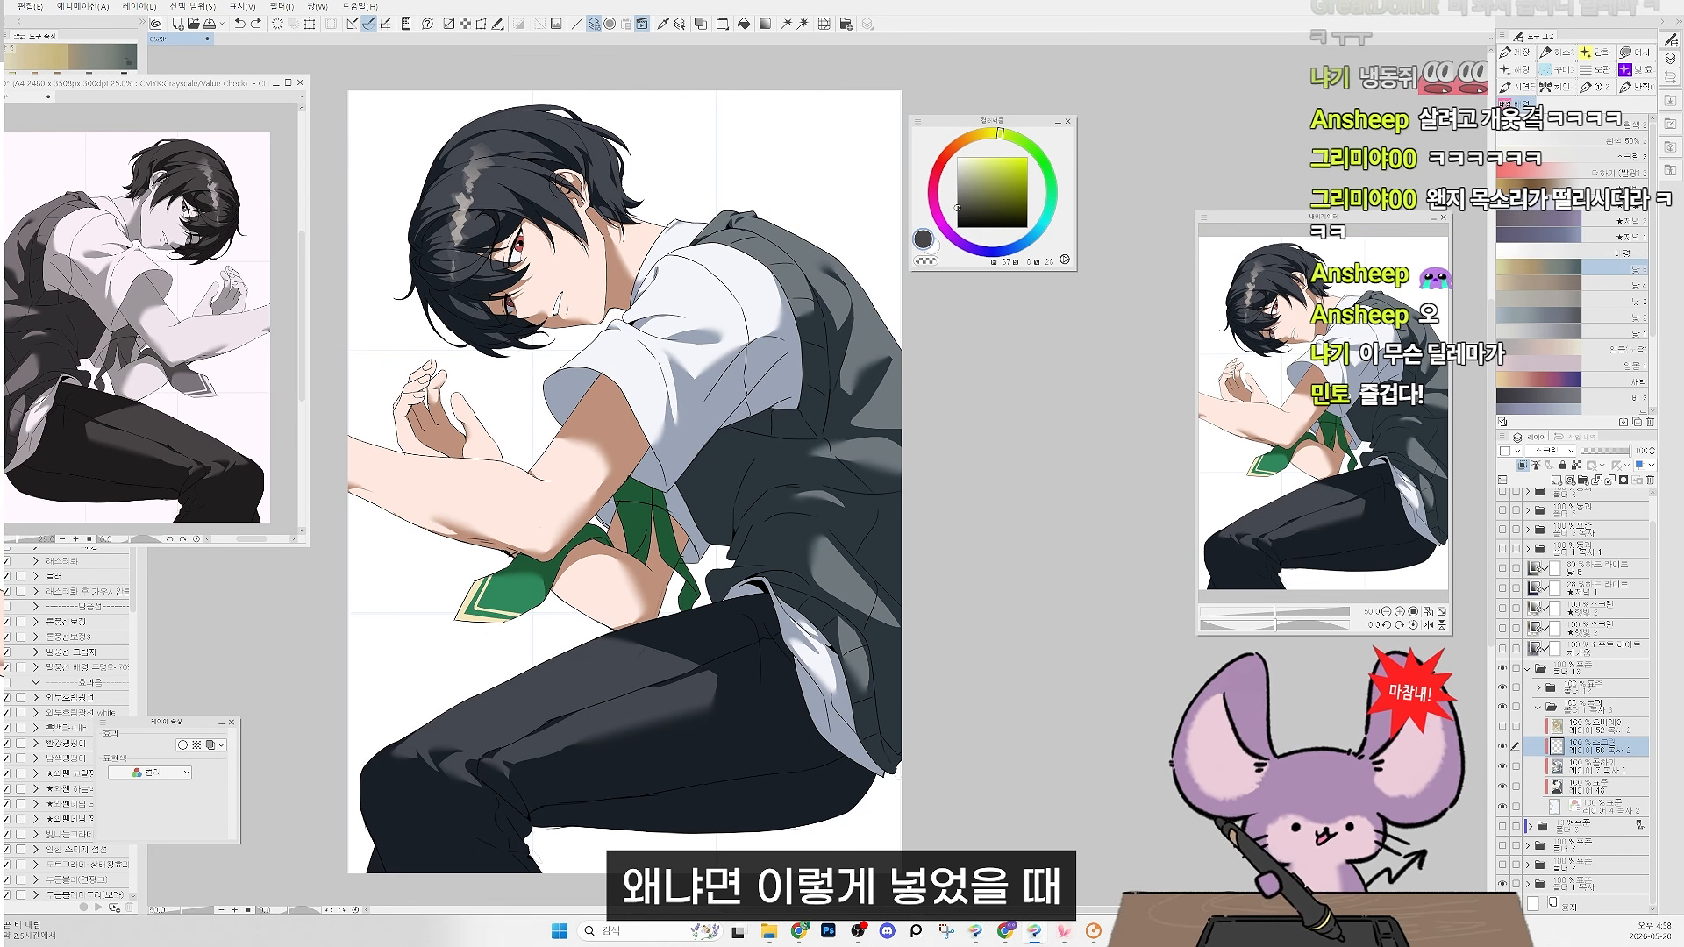
click(1502, 588)
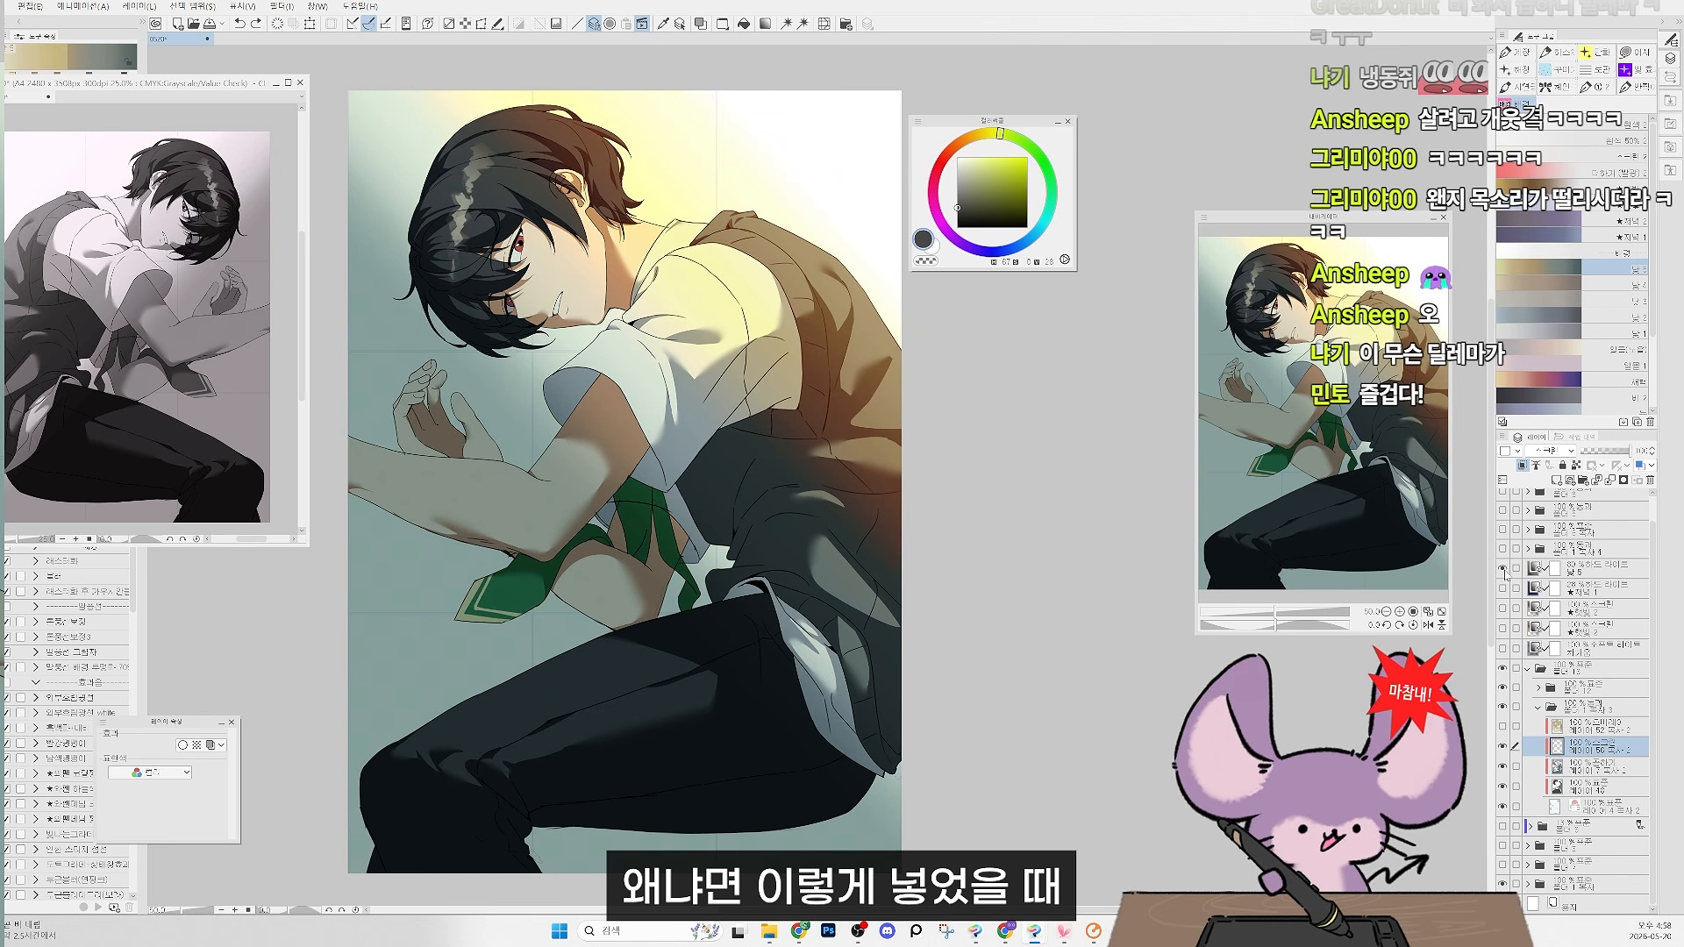
click(1502, 588)
click(1503, 595)
click(1502, 601)
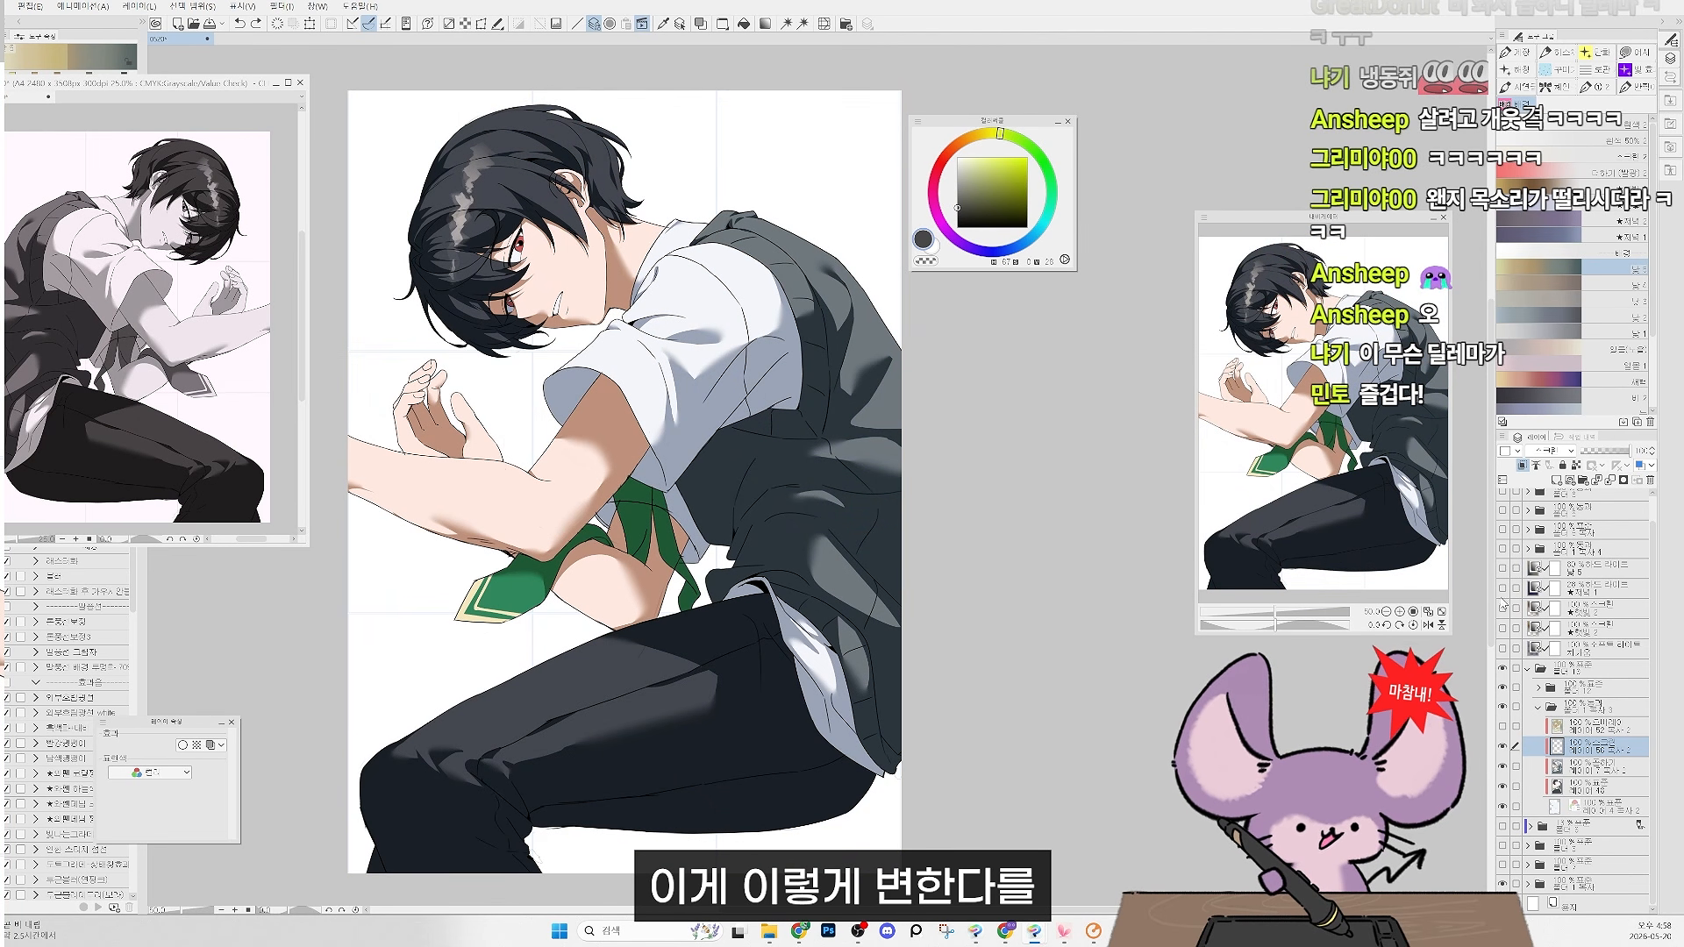
click(1503, 612)
click(1502, 610)
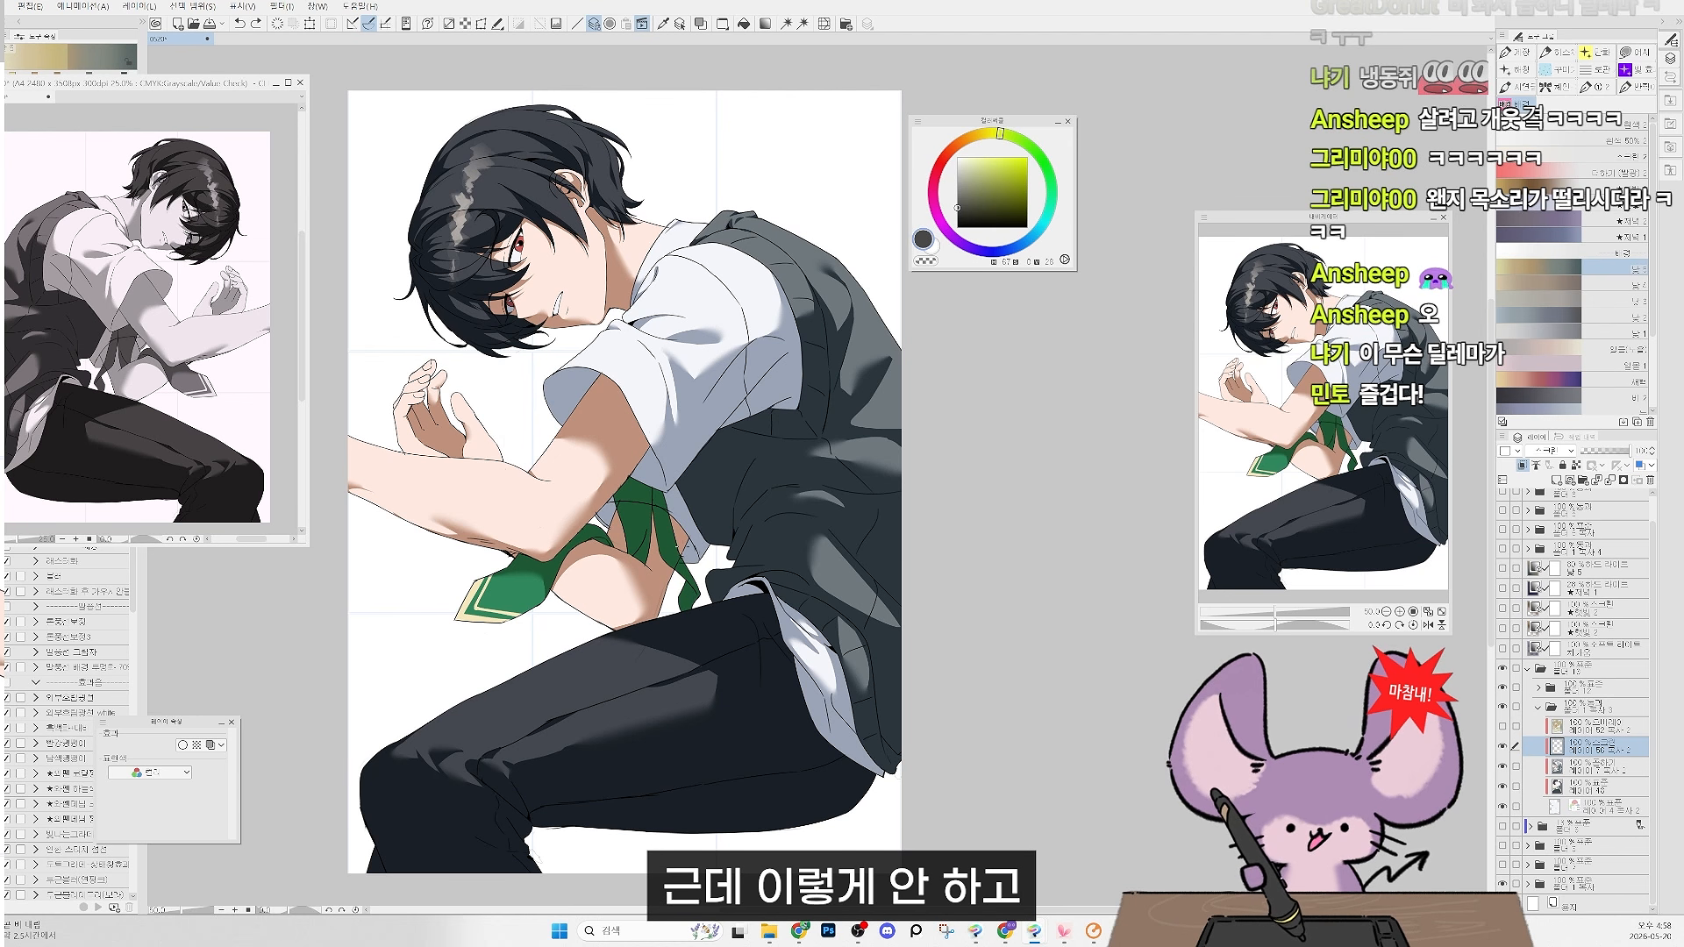
mouse_move(1502, 612)
mouse_down()
mouse_move(1503, 568)
mouse_move(1502, 616)
mouse_up()
click(1502, 614)
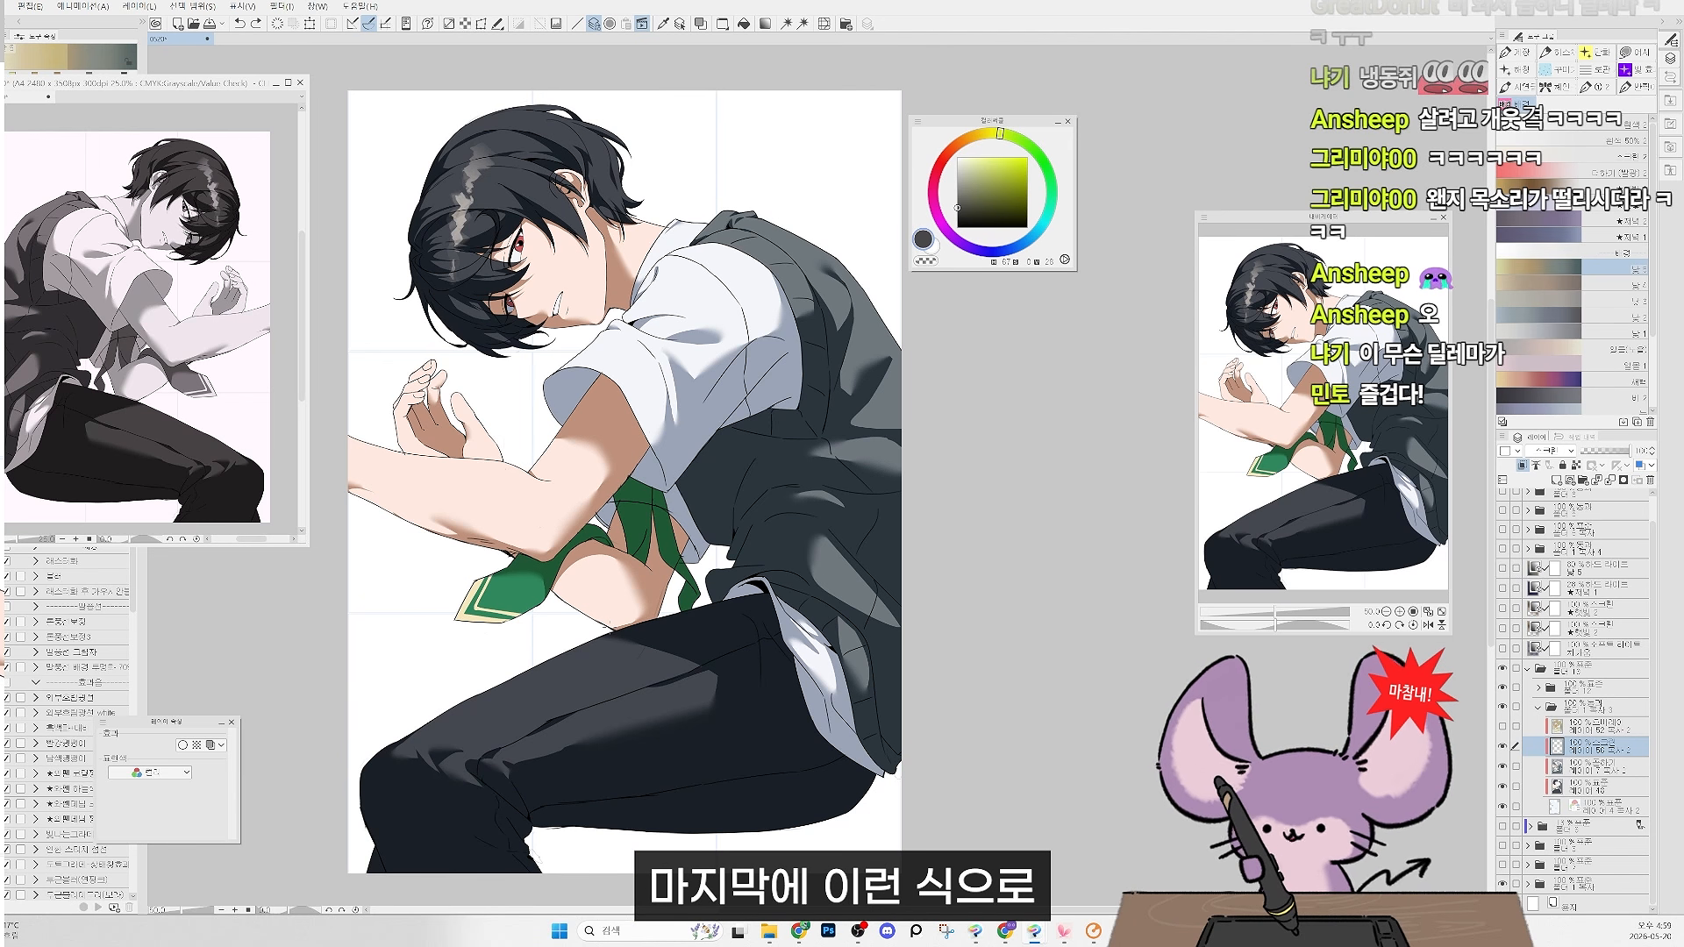
Compare the artwork with the ★햇빛 2 screen gradient layer switched on and off.
click(1515, 568)
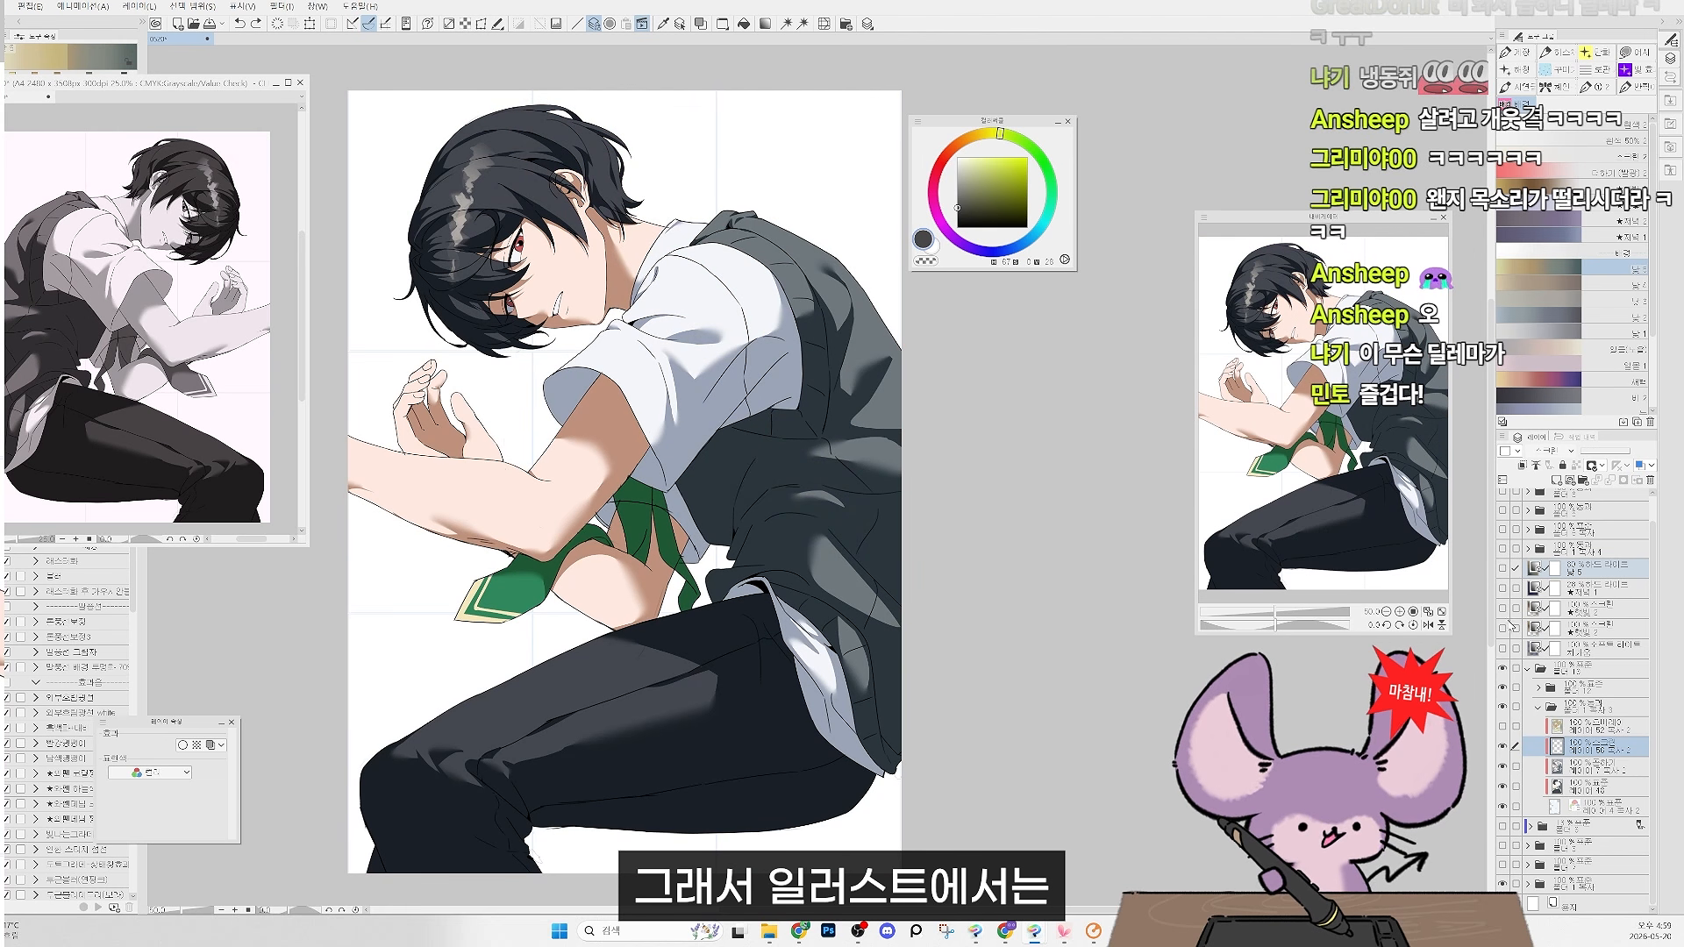
click(1502, 628)
click(1502, 628)
click(1502, 628)
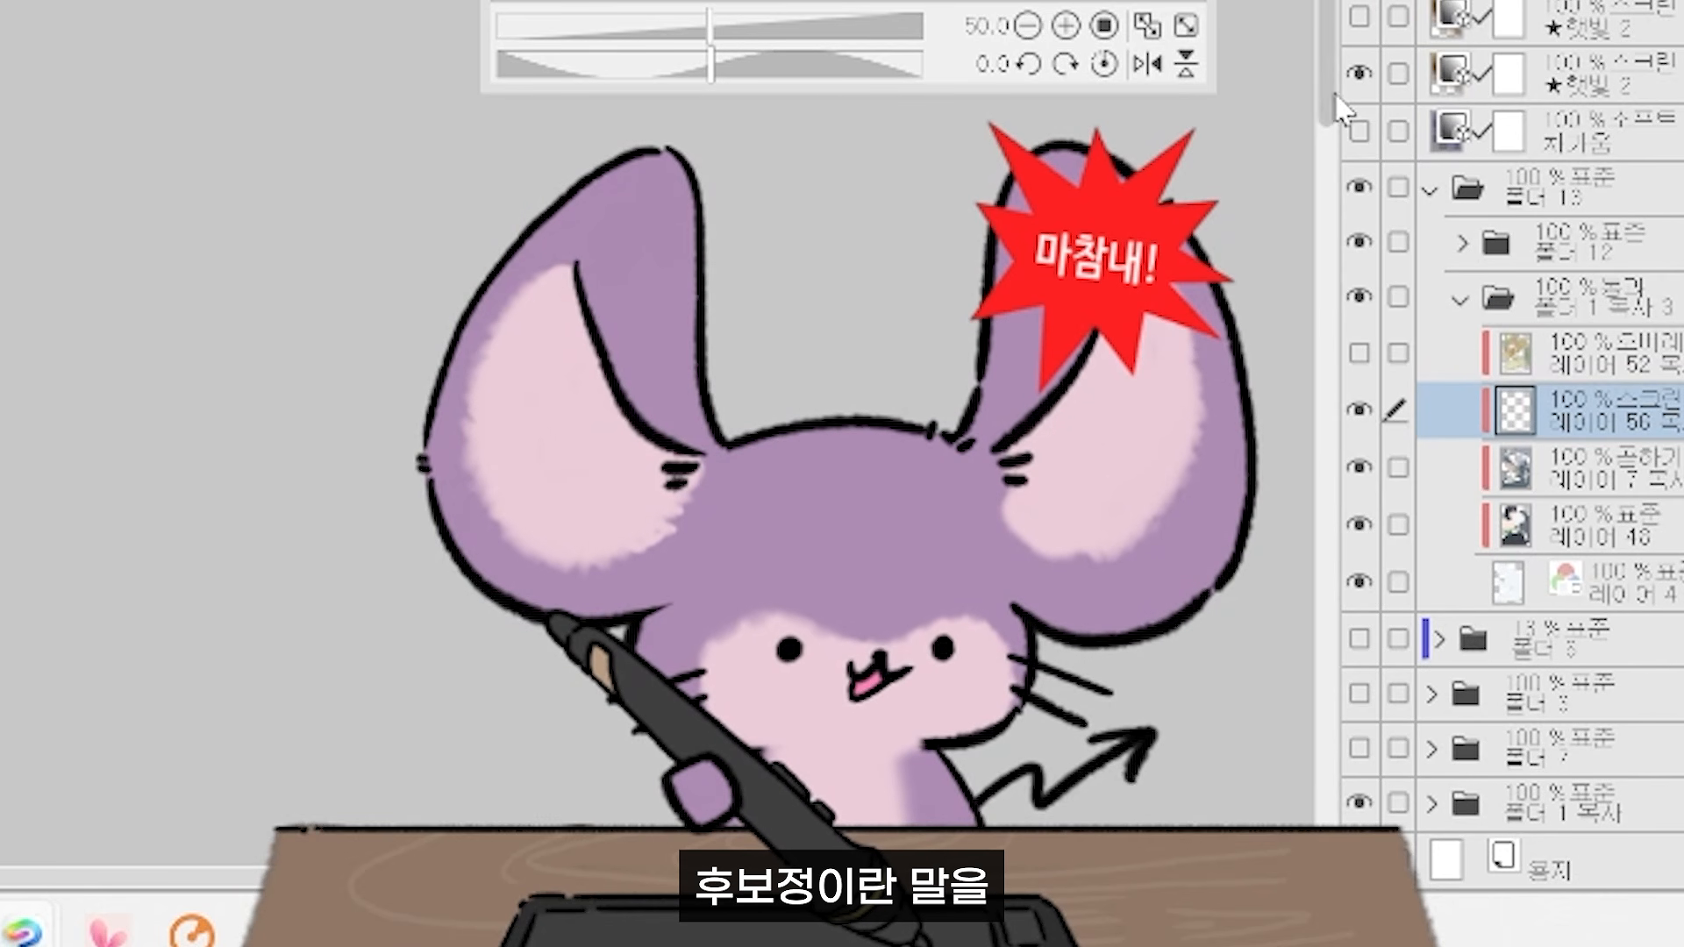
click(1358, 75)
click(1641, 14)
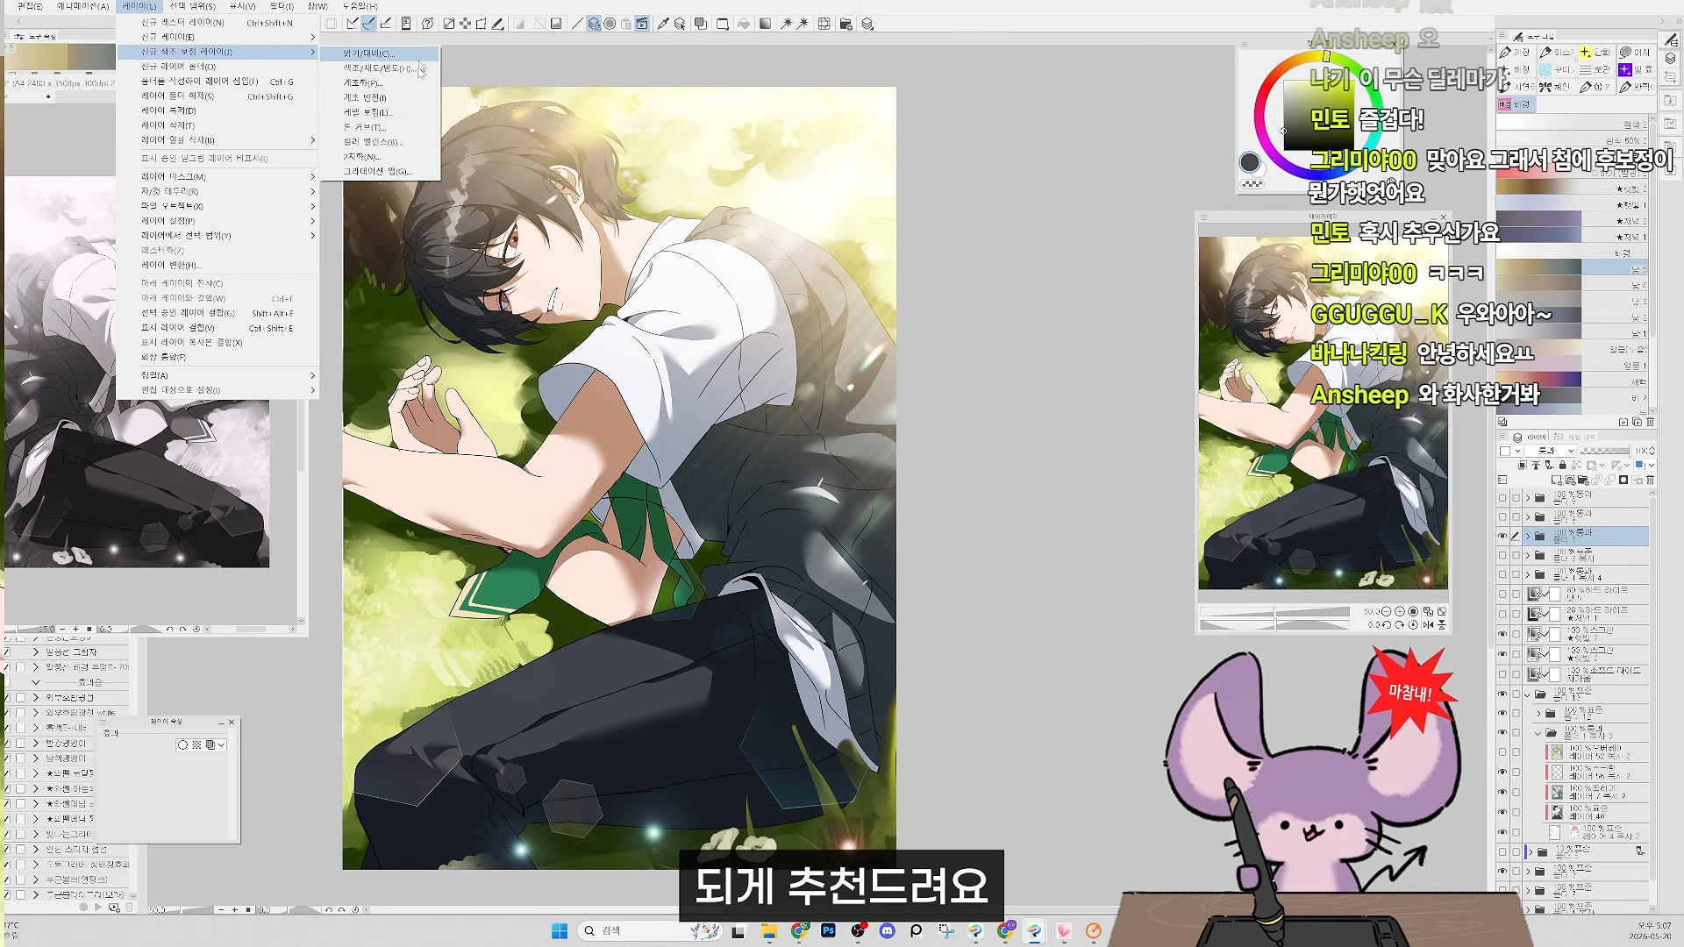
Add a Color Balance correction layer and try pushing its midtones to red 39 and towards magenta.
click(370, 142)
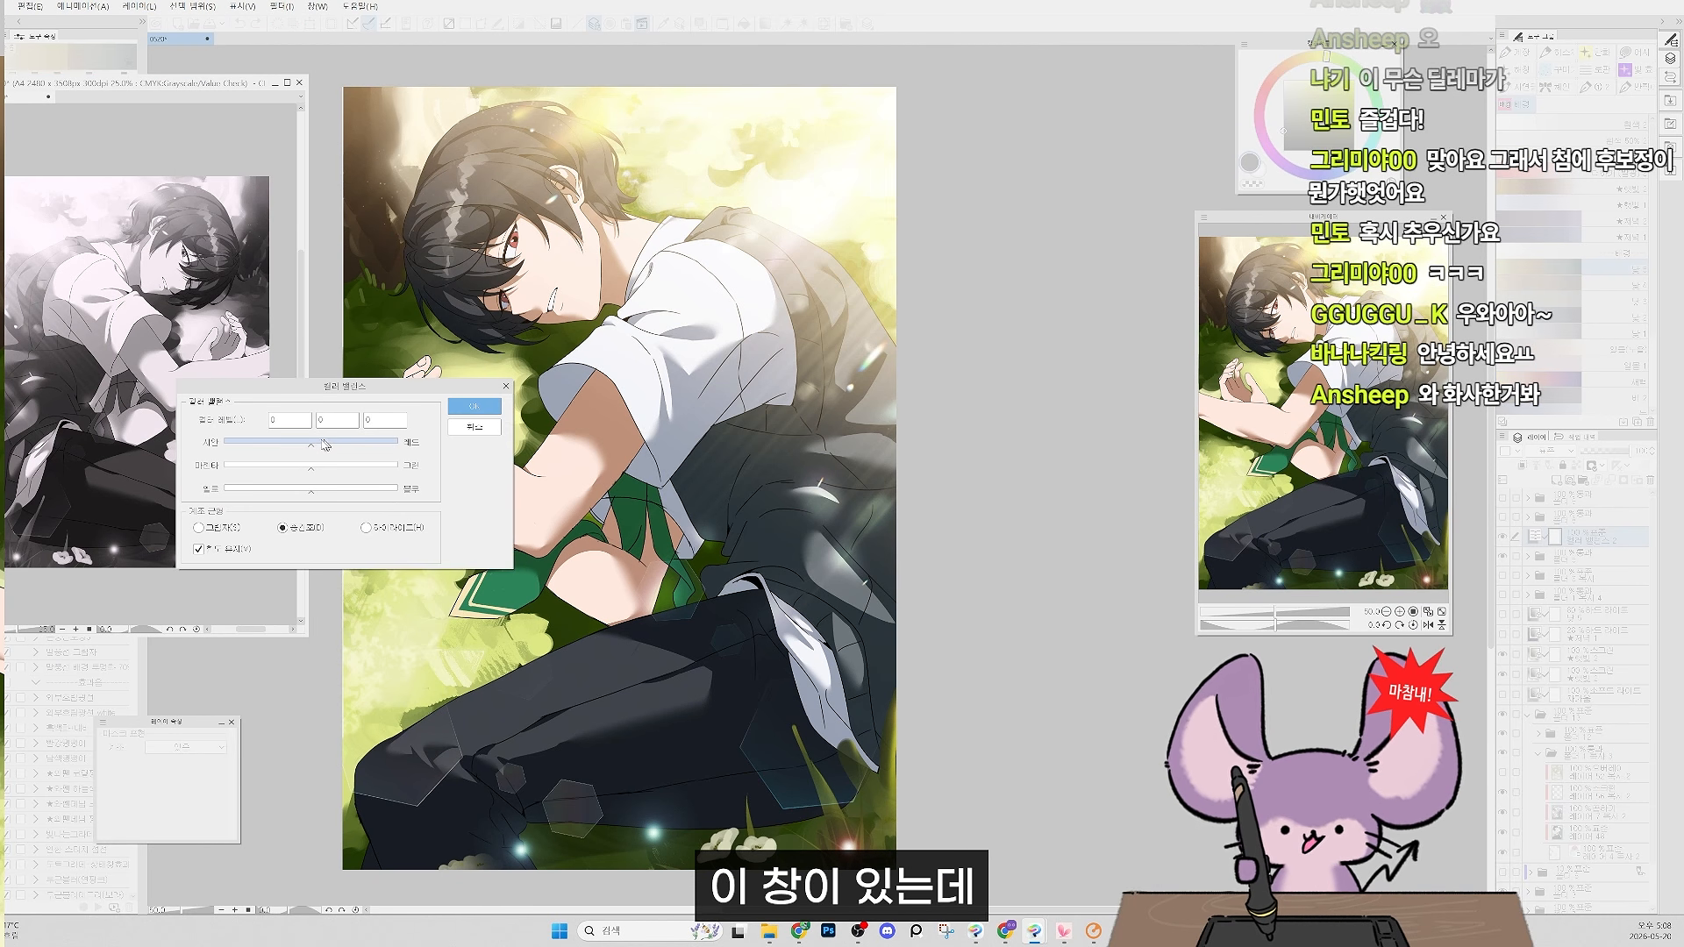
mouse_move(320, 443)
mouse_down()
mouse_move(394, 446)
mouse_move(244, 450)
mouse_move(345, 452)
mouse_up()
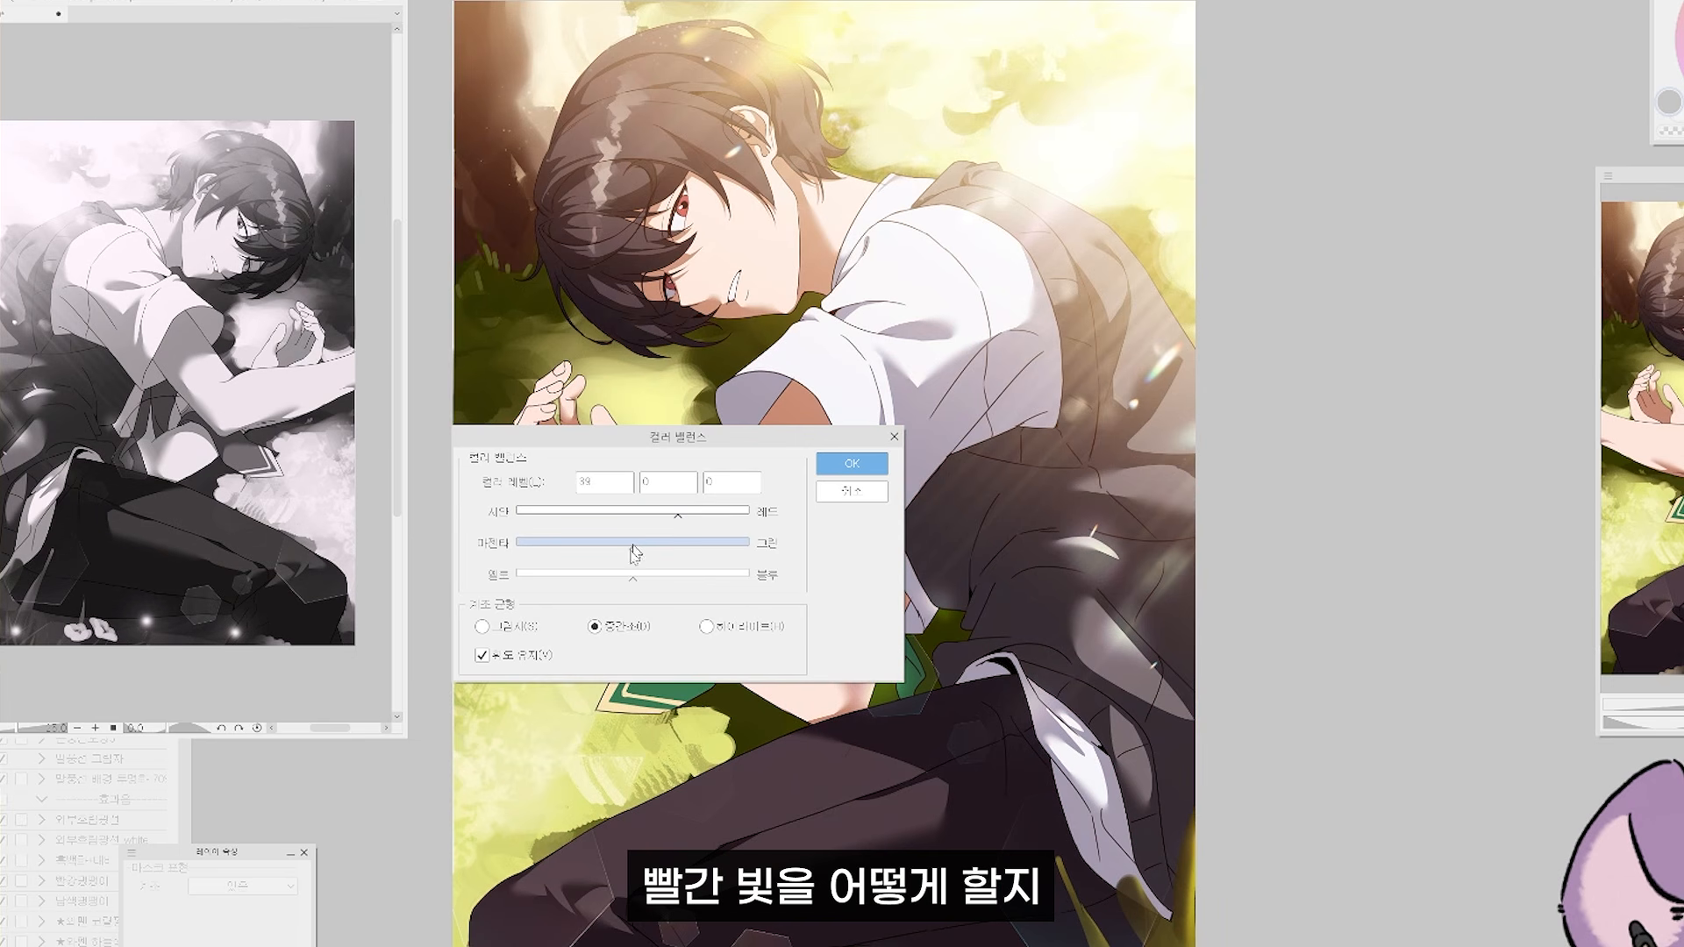
drag(634, 552, 593, 558)
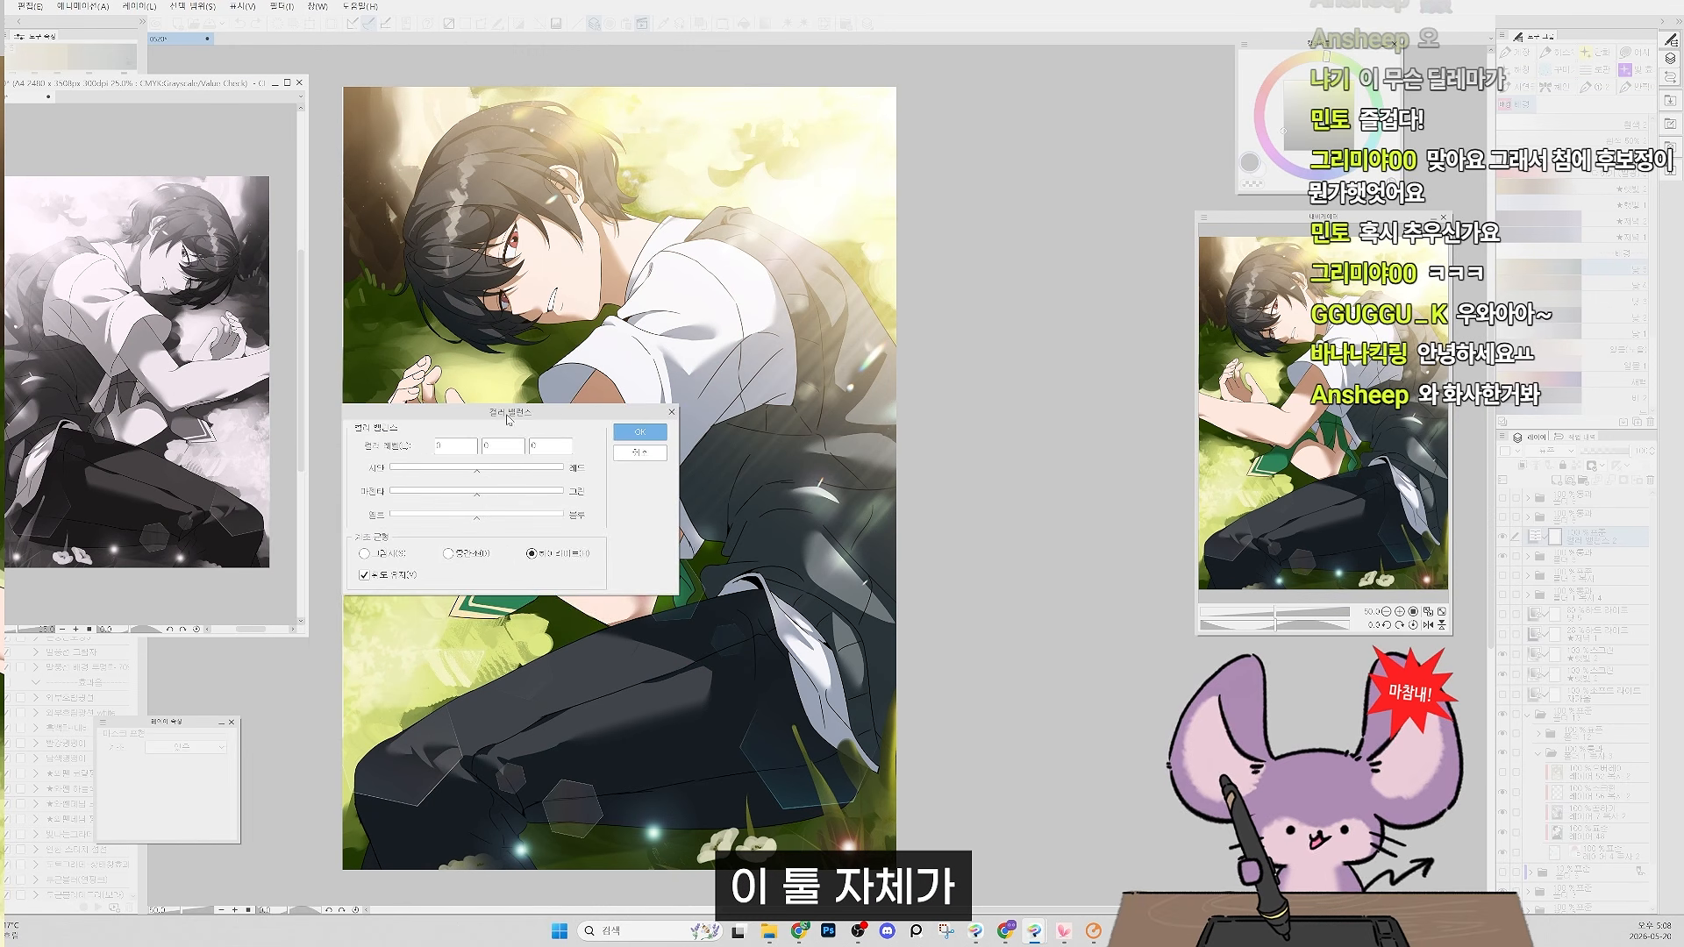
Try tinting the Color Balance highlights yellow at -30 and then blue at 49.
click(705, 626)
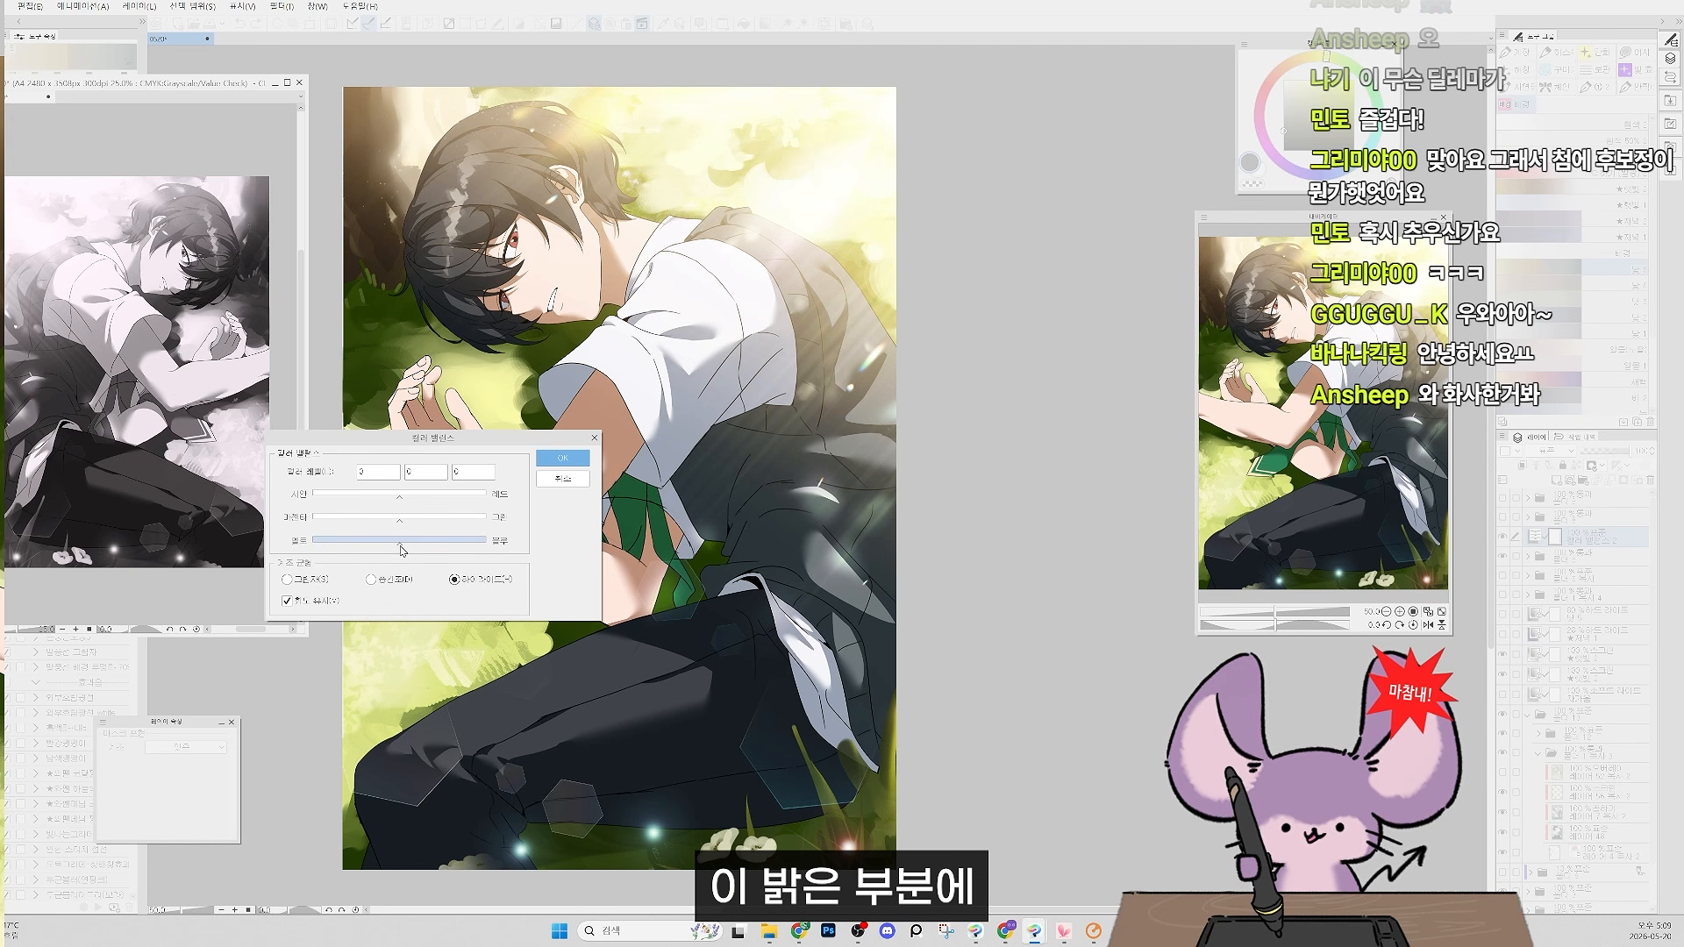
drag(401, 550, 380, 552)
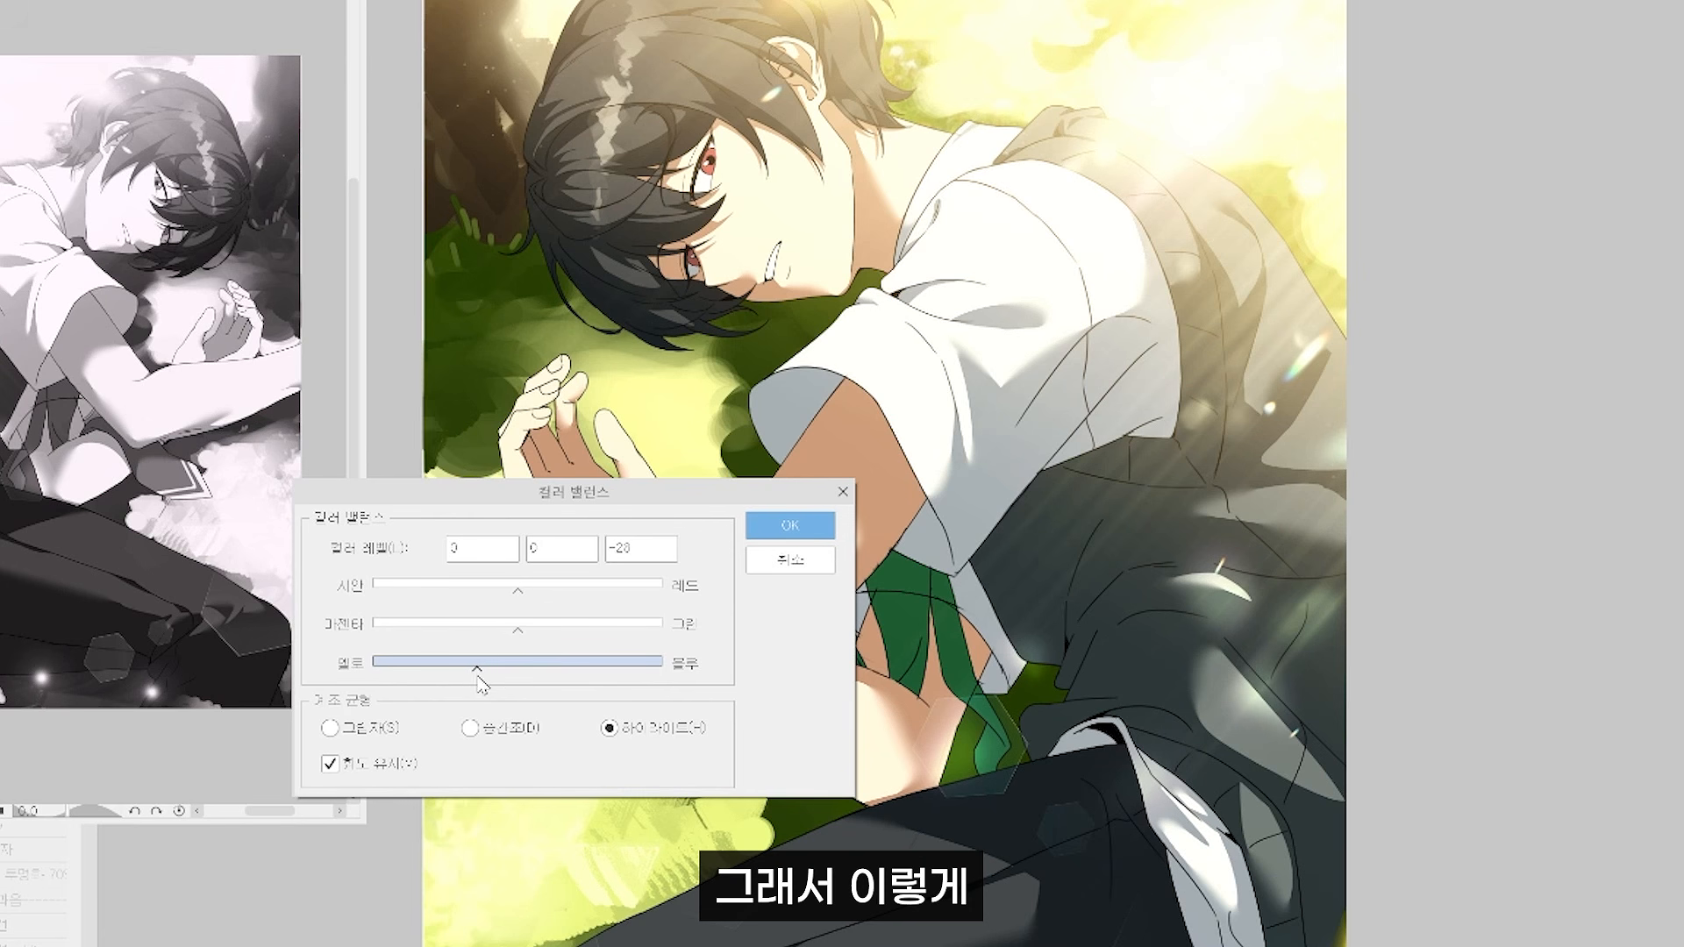
drag(478, 677, 476, 679)
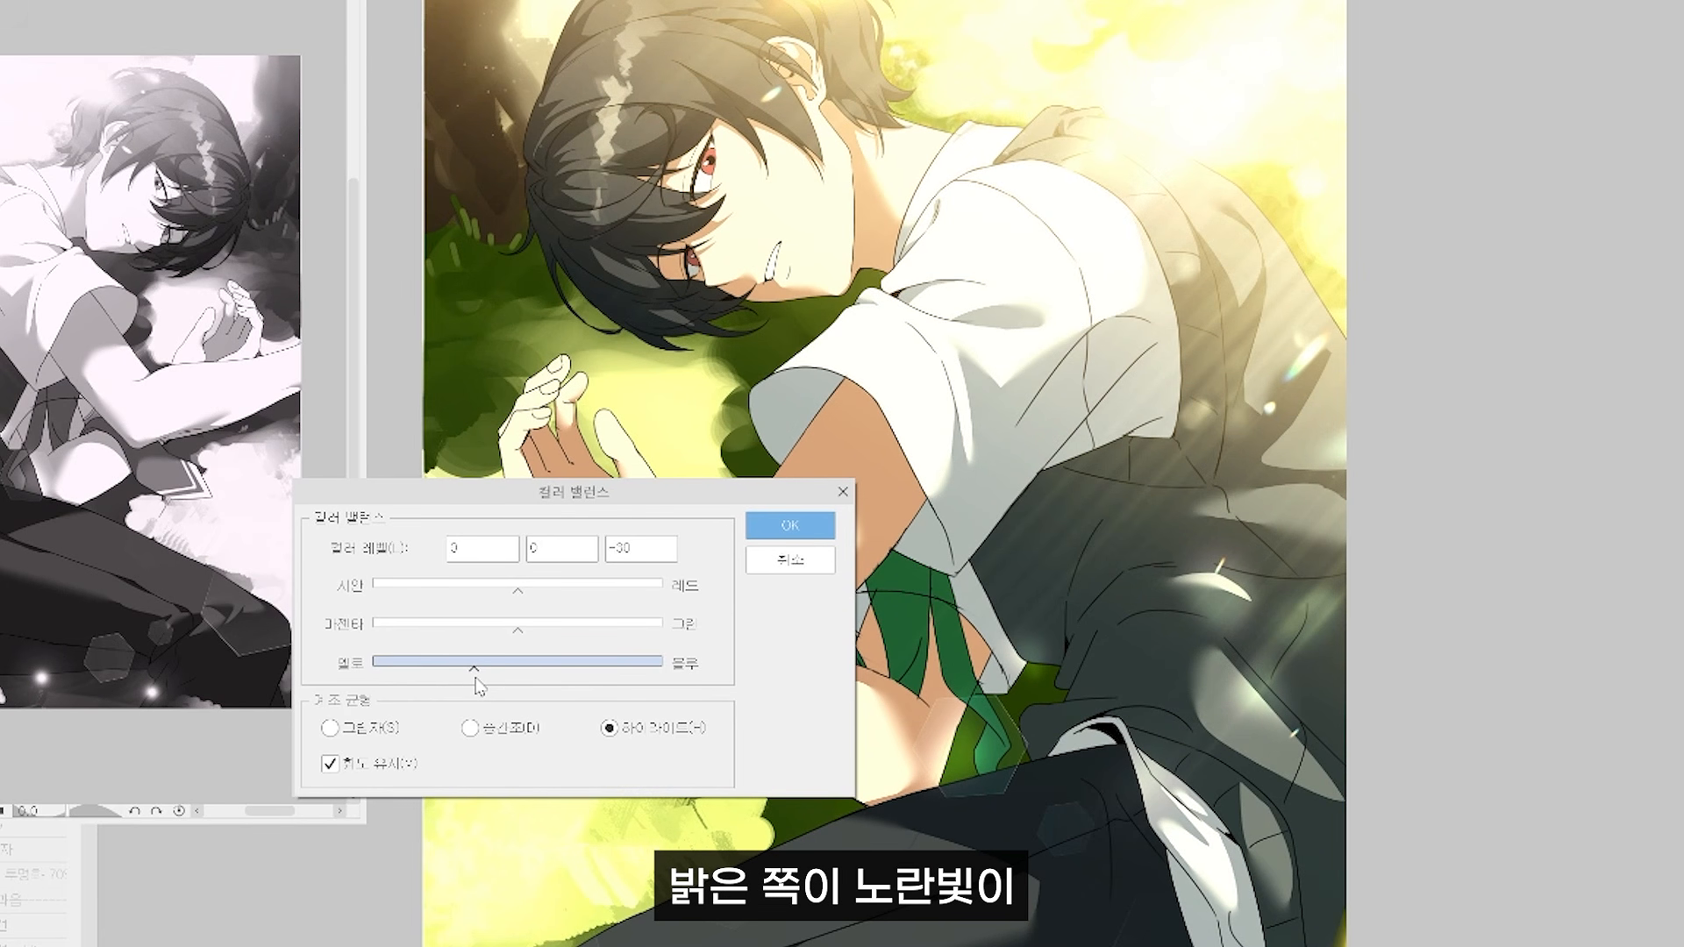
drag(475, 685, 566, 689)
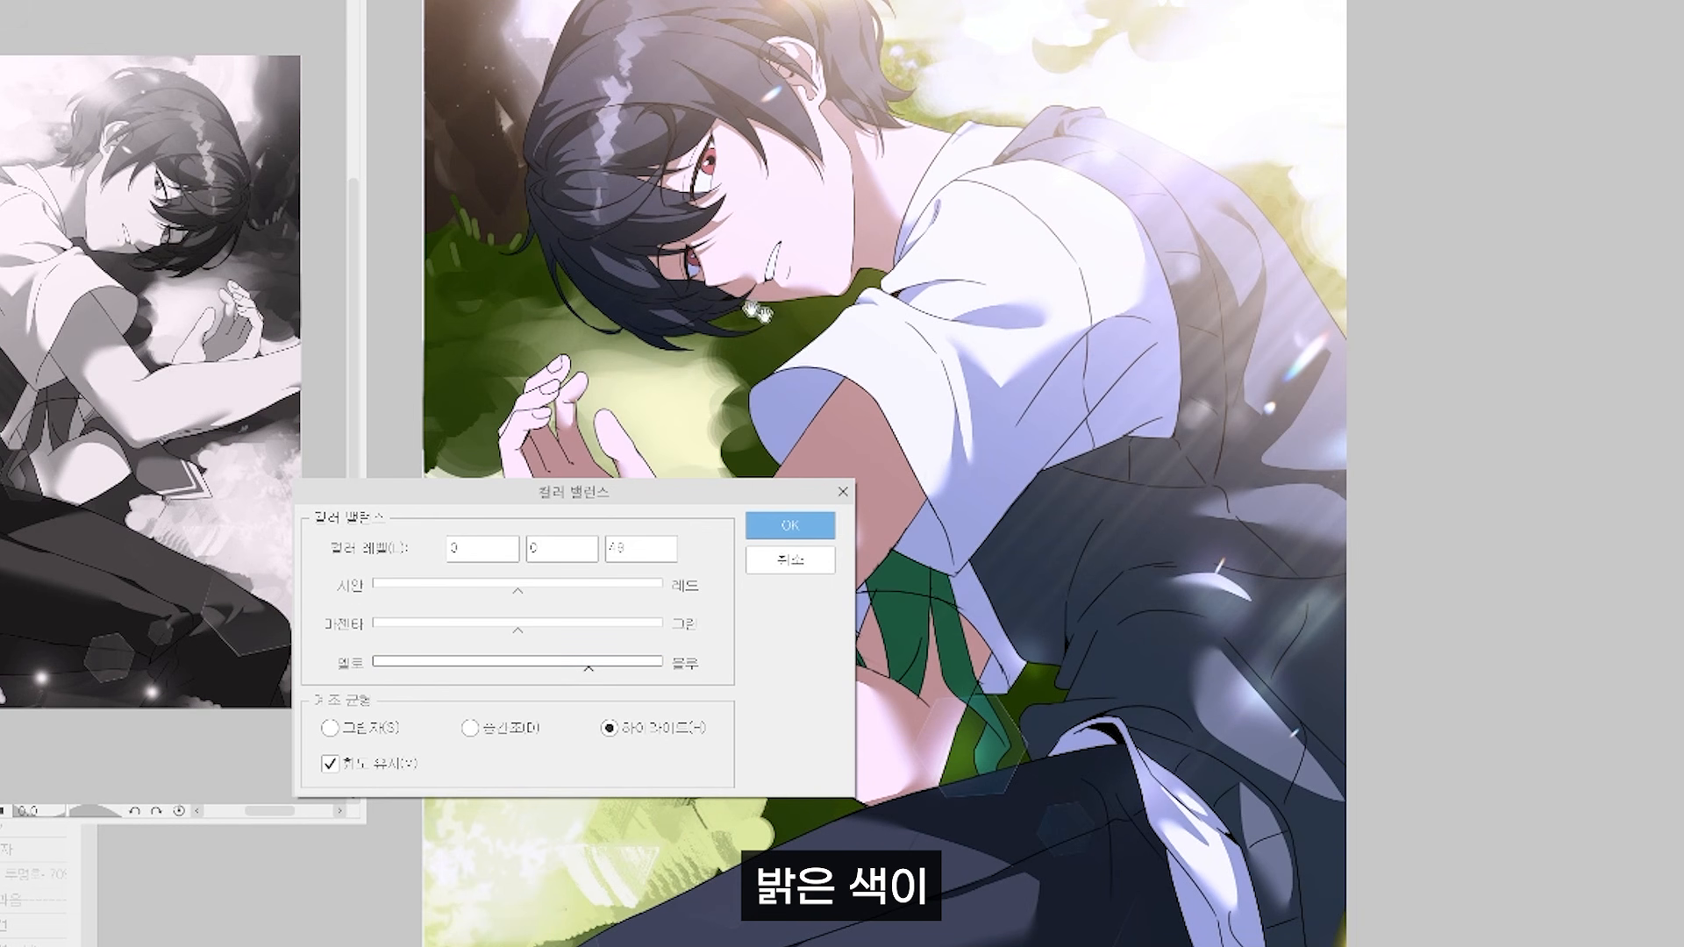
Try shifting the Color Balance midtones between yellow and blue, and push the shadows to blue 100.
drag(635, 502, 443, 559)
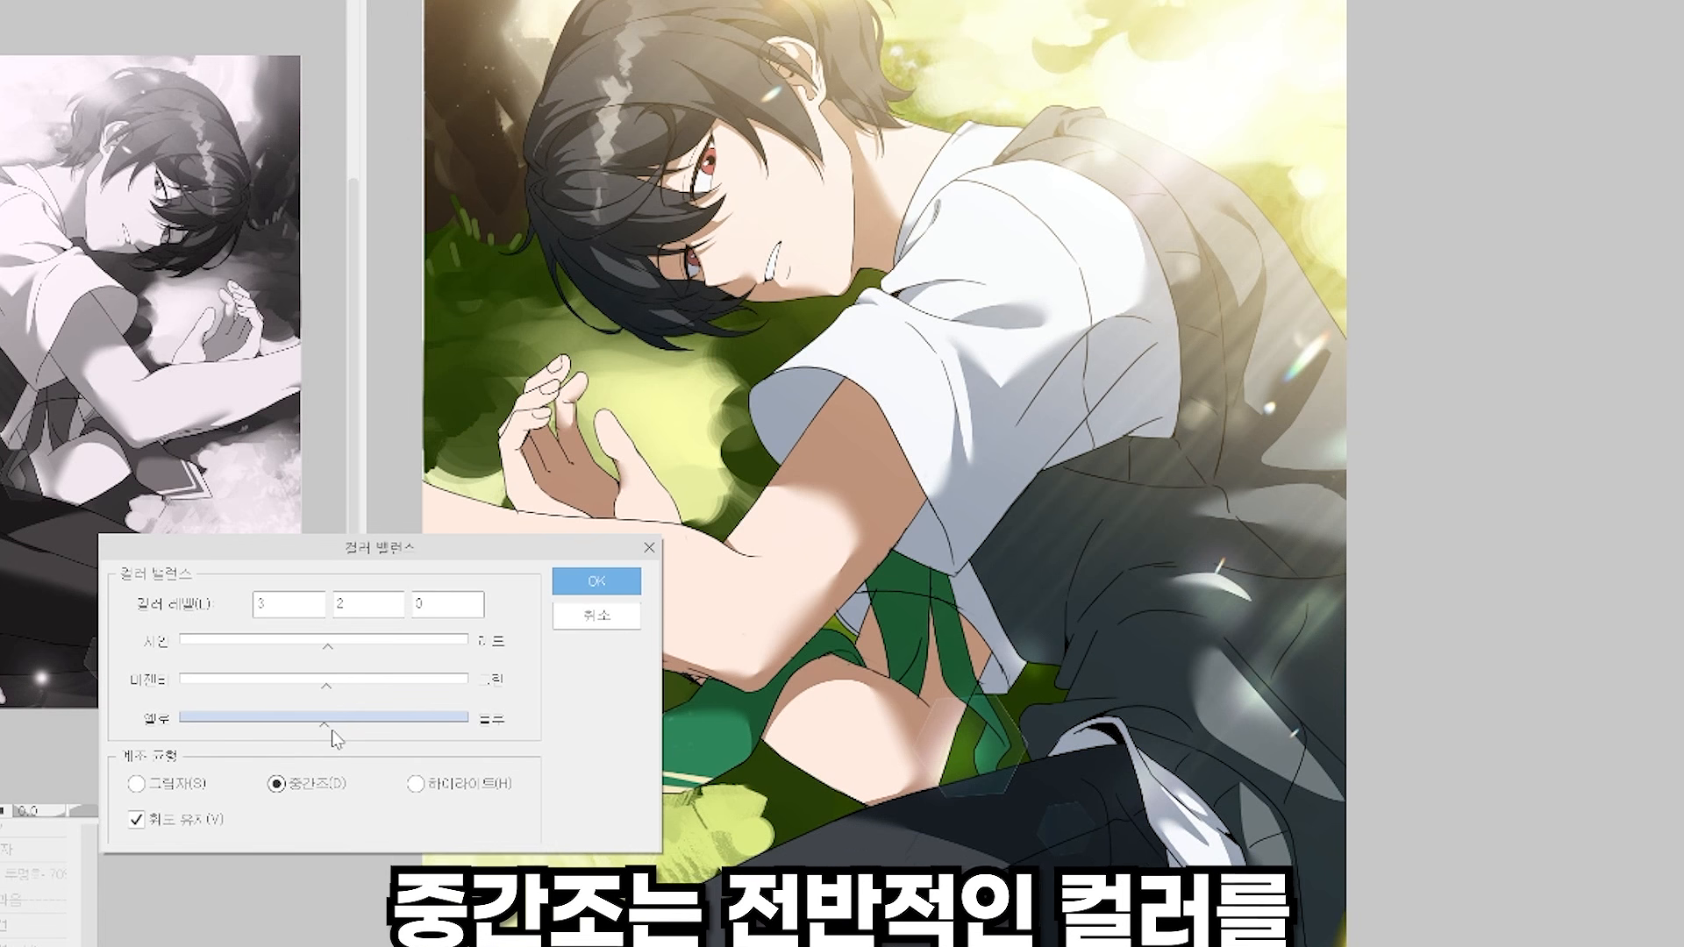
drag(329, 728, 377, 722)
drag(545, 743, 232, 766)
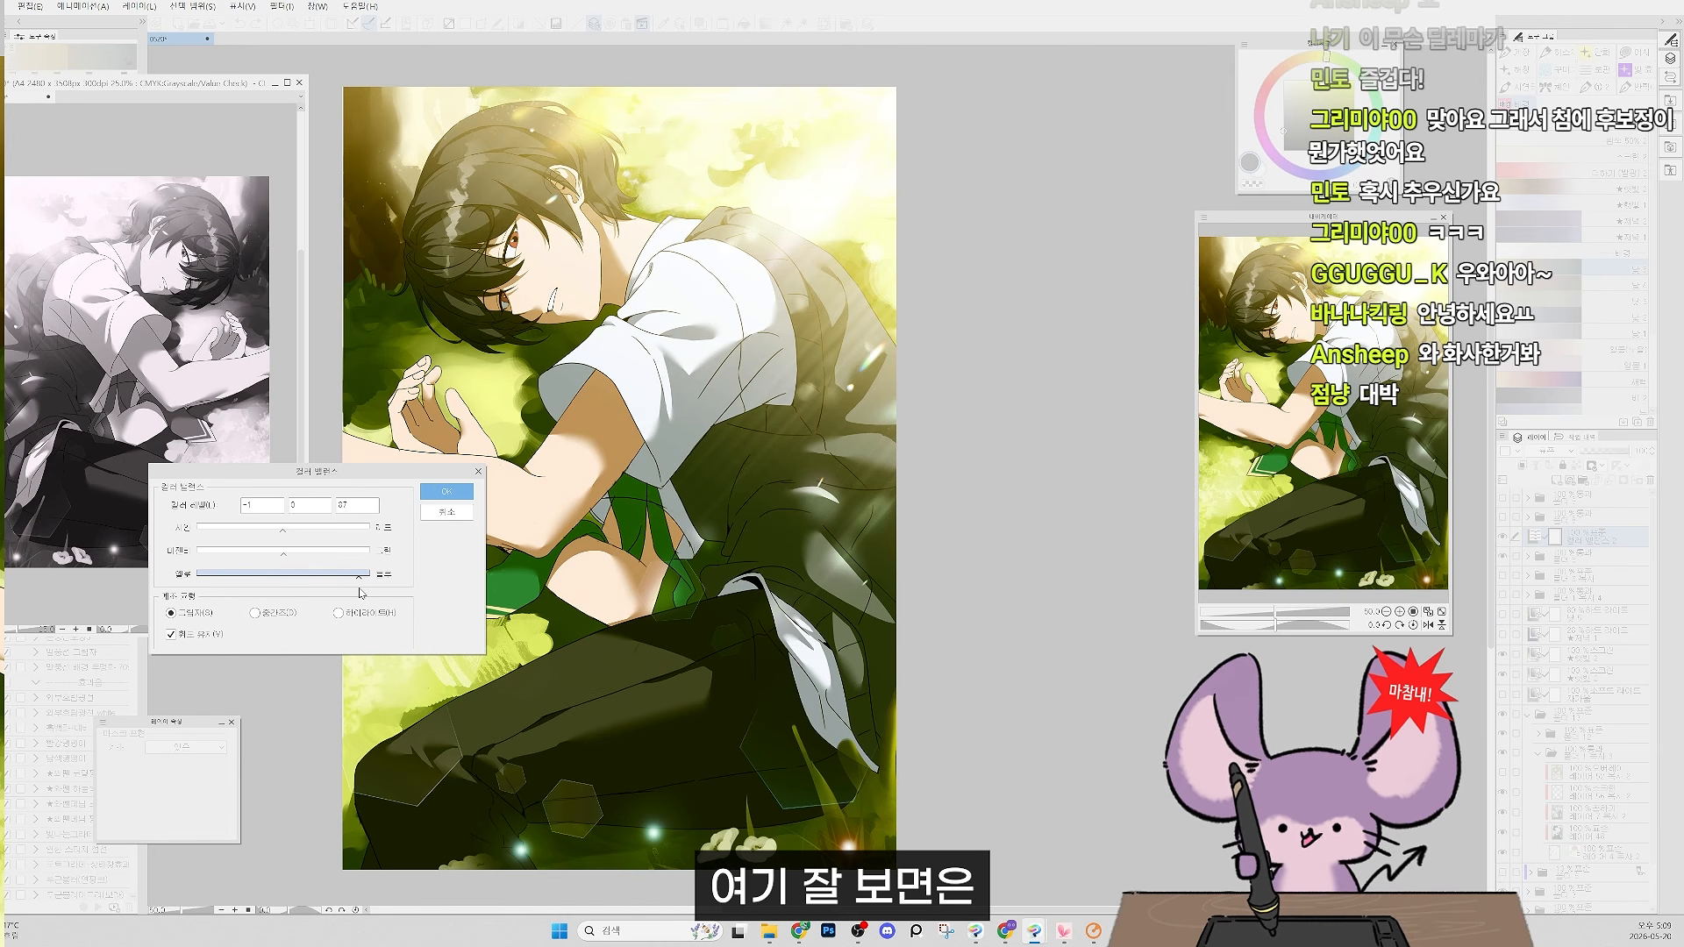
drag(465, 740, 583, 743)
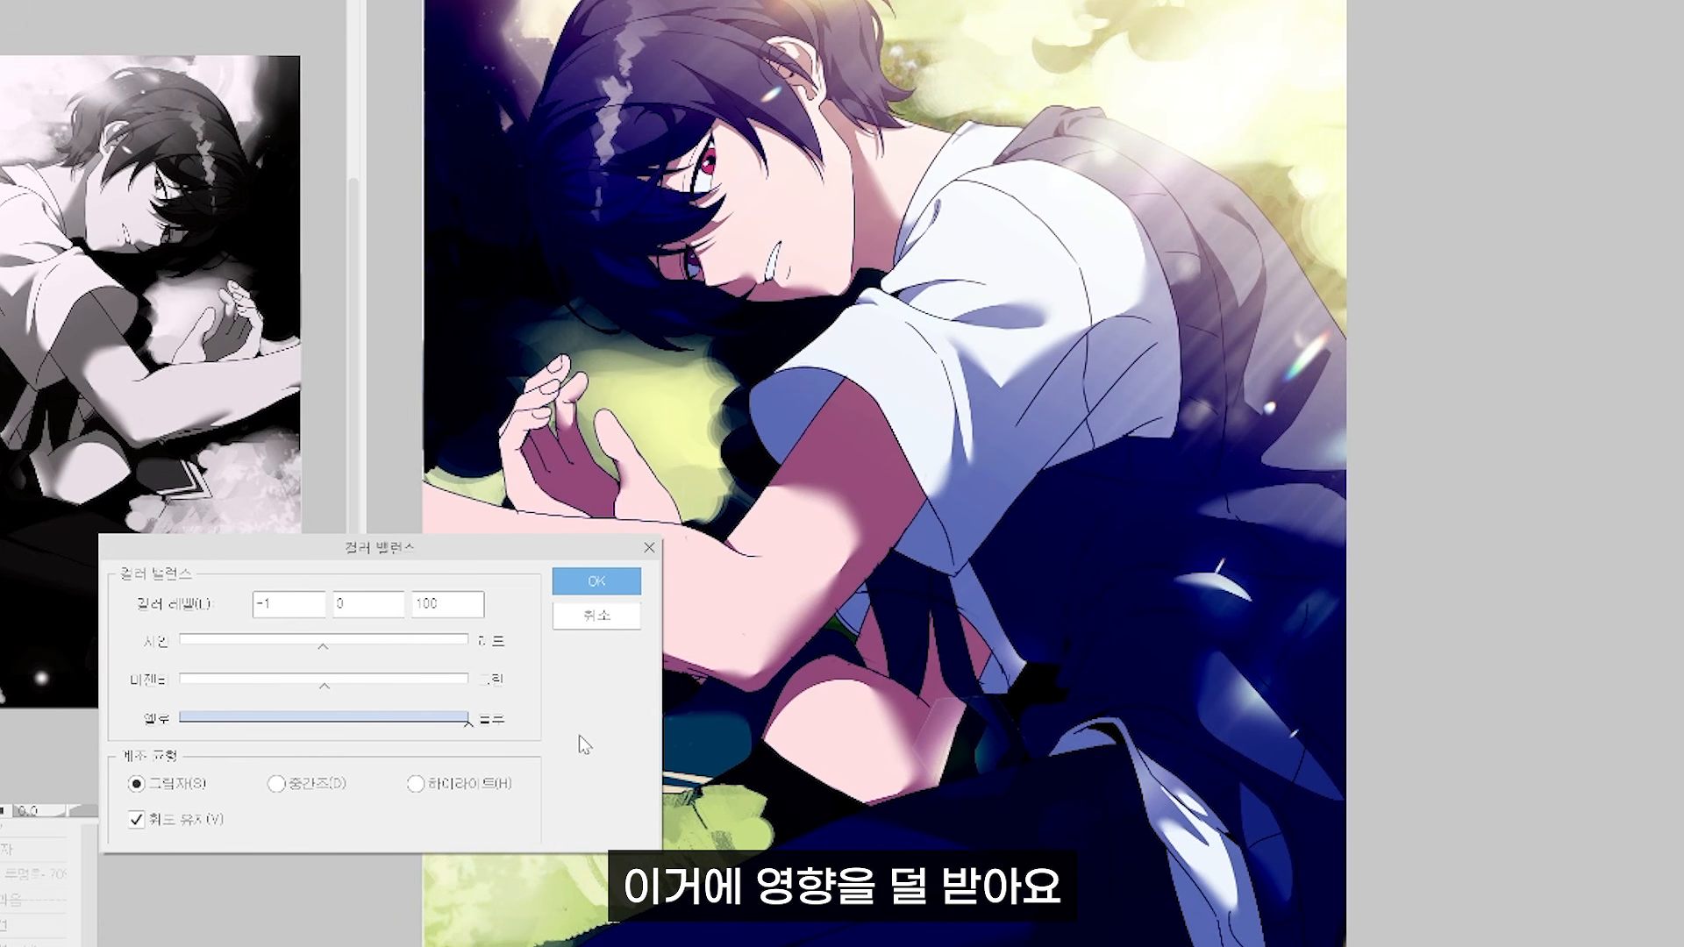
drag(370, 771, 492, 756)
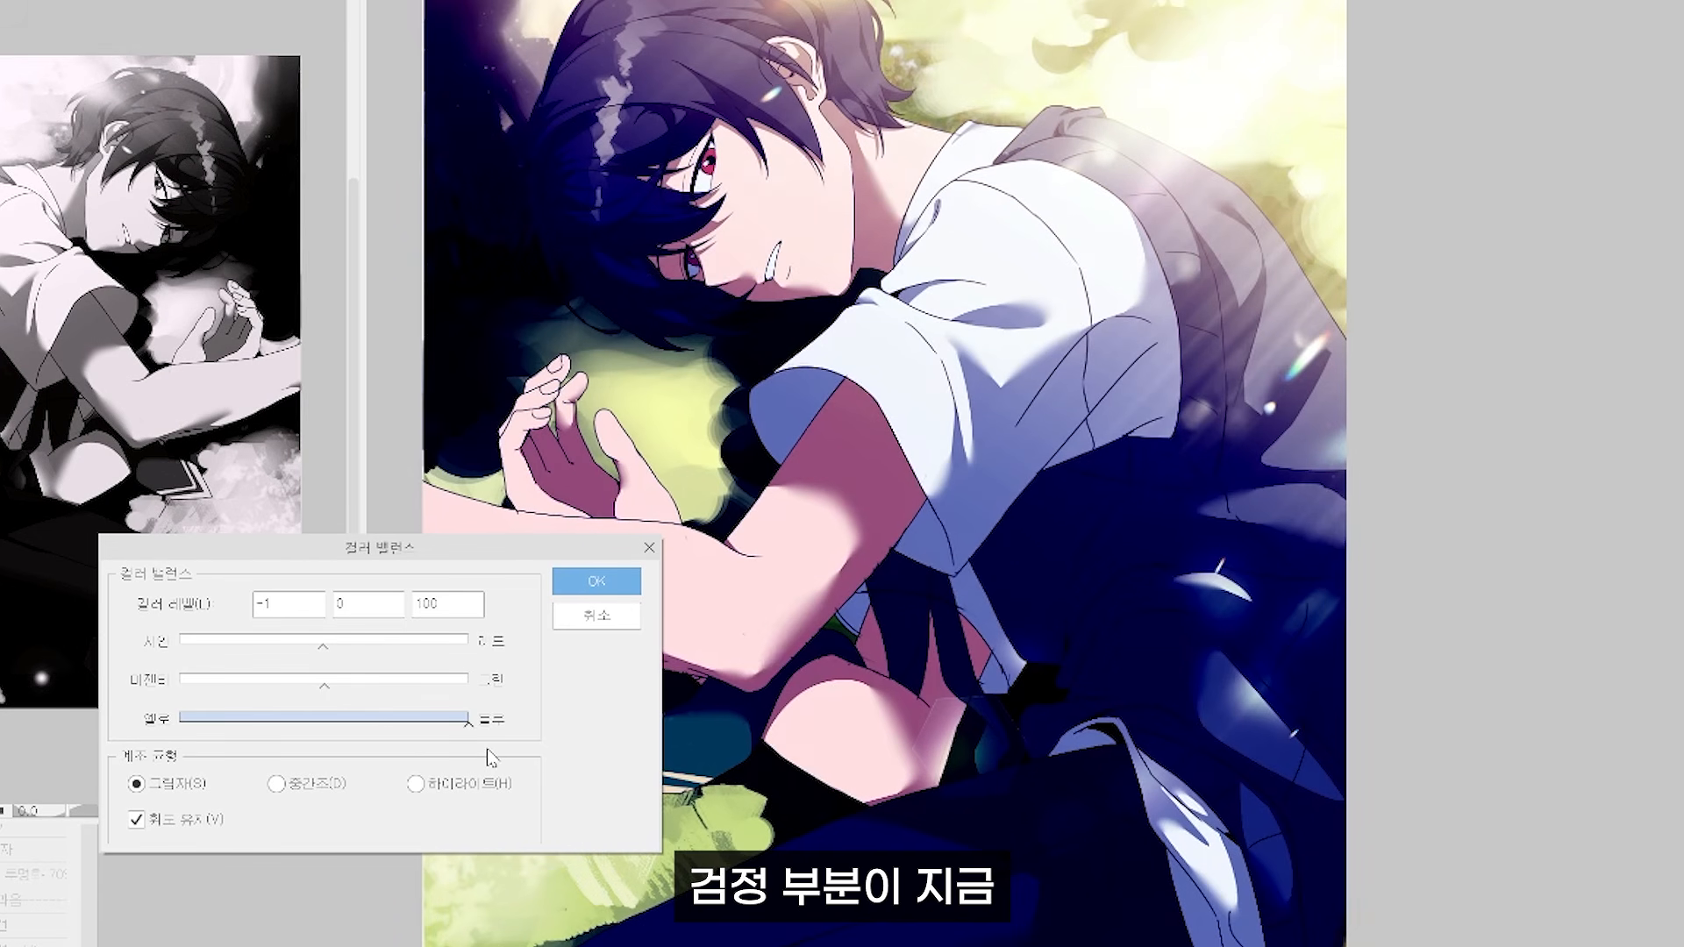
drag(148, 742, 391, 749)
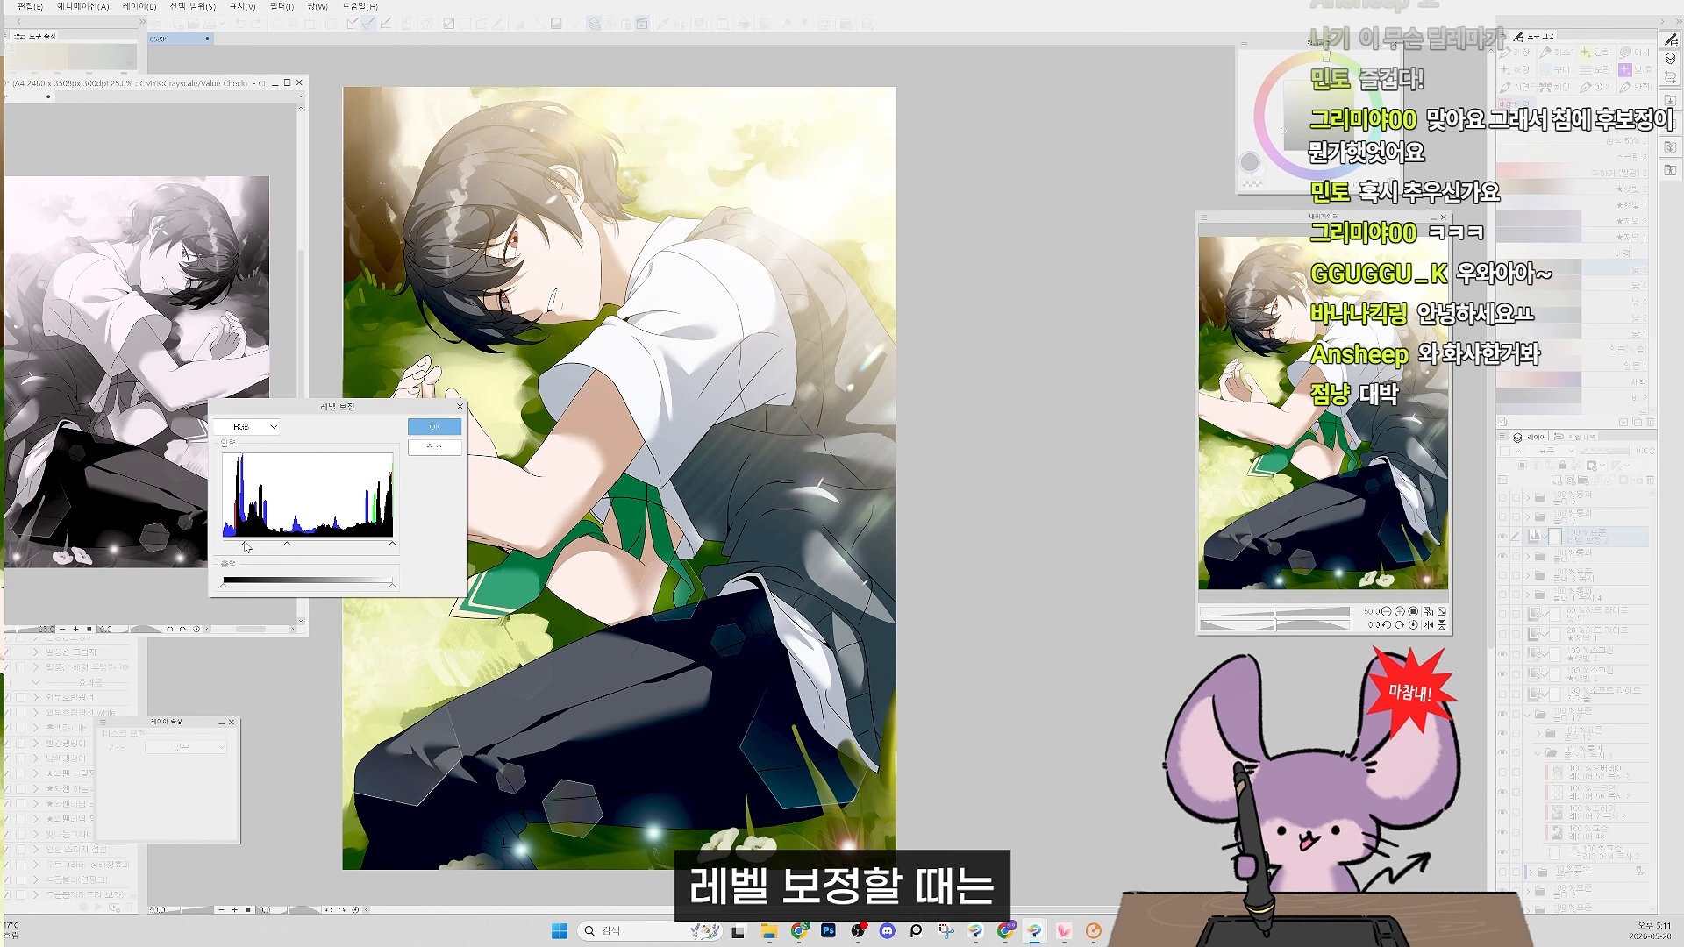
In a new Levels correction layer, adjust the RGB shadow, highlight and midtone input levels, darkening and brightening the artwork.
drag(246, 546, 224, 546)
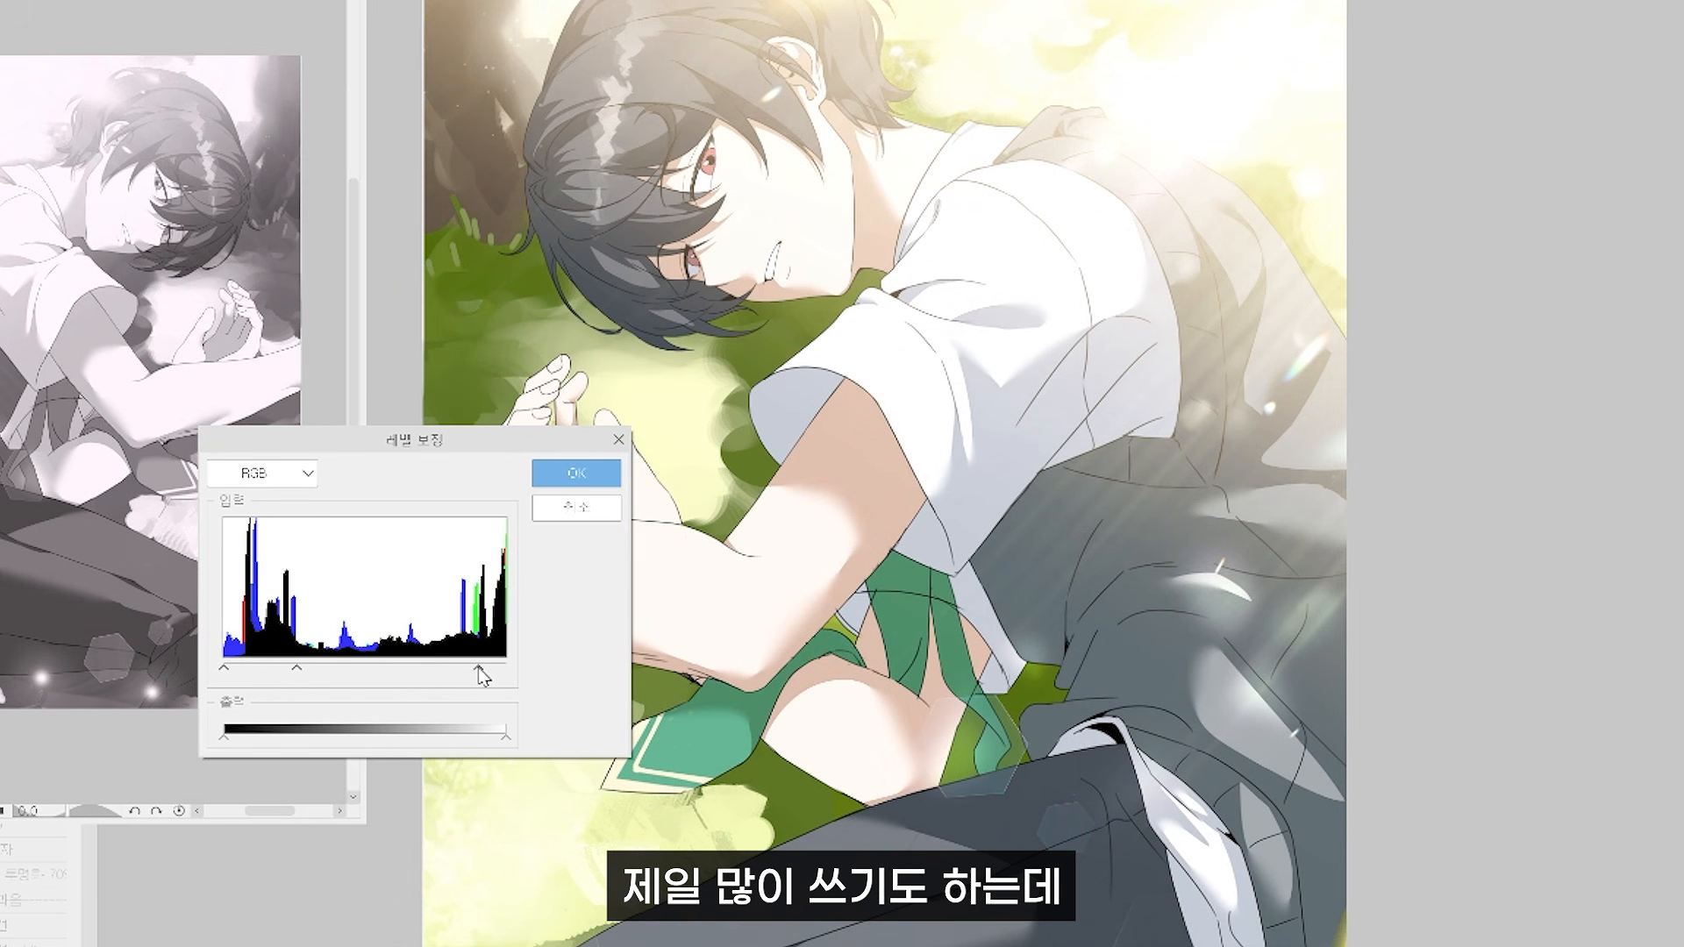
drag(490, 680, 599, 684)
drag(314, 671, 349, 680)
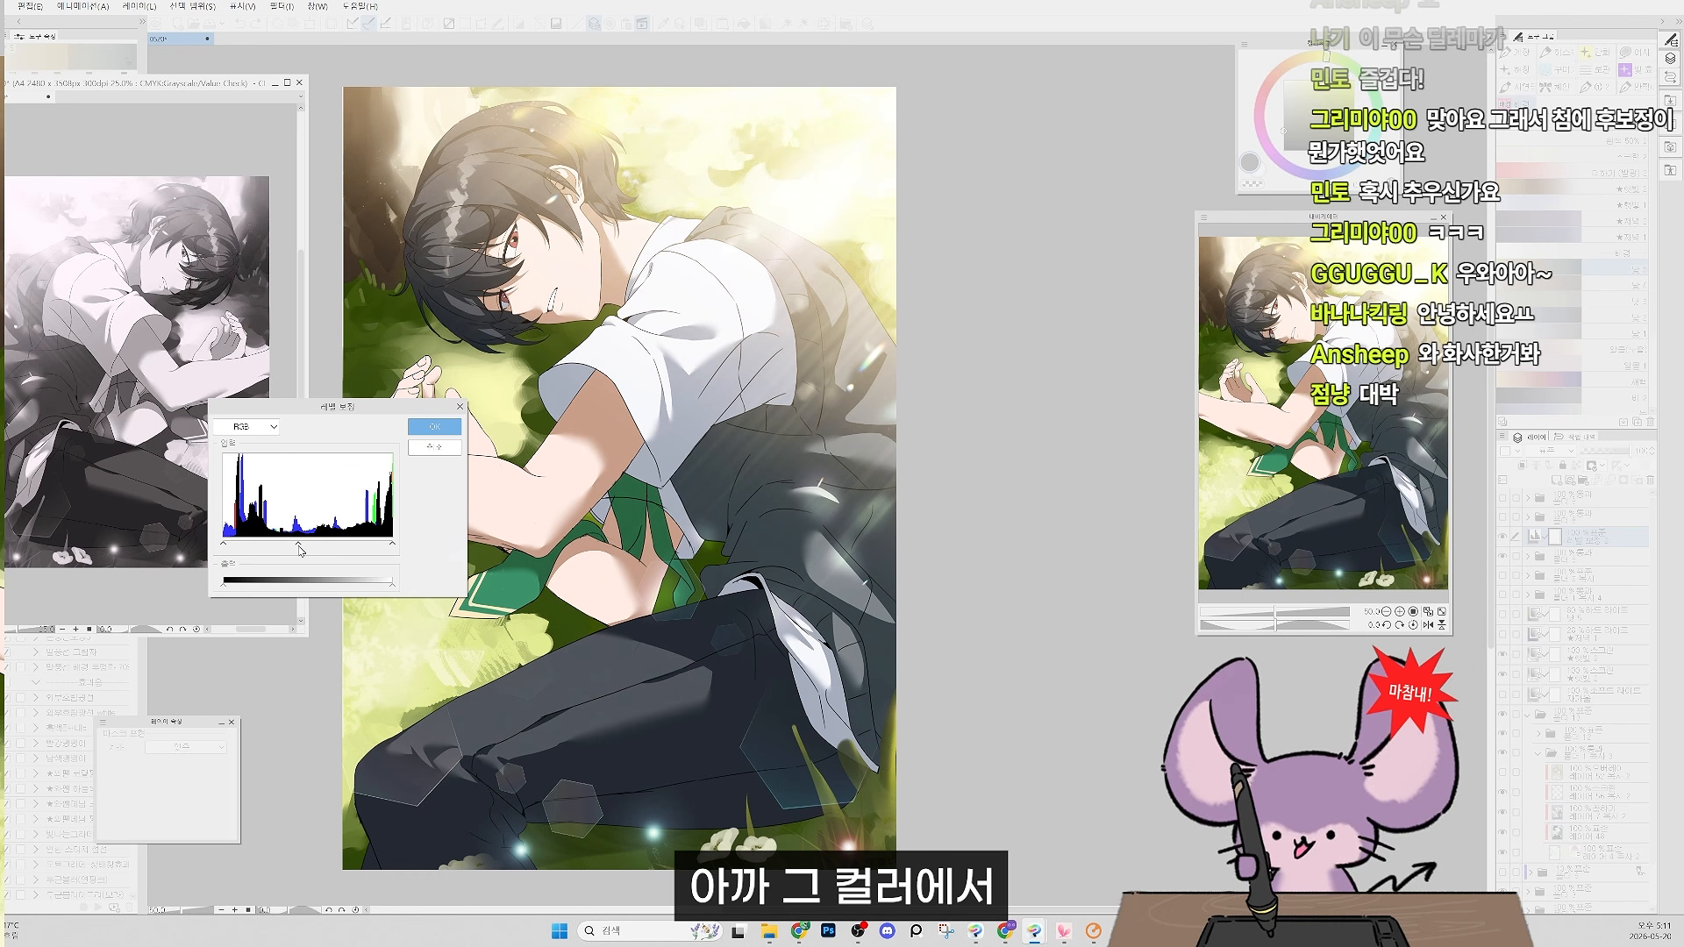
drag(300, 550, 345, 546)
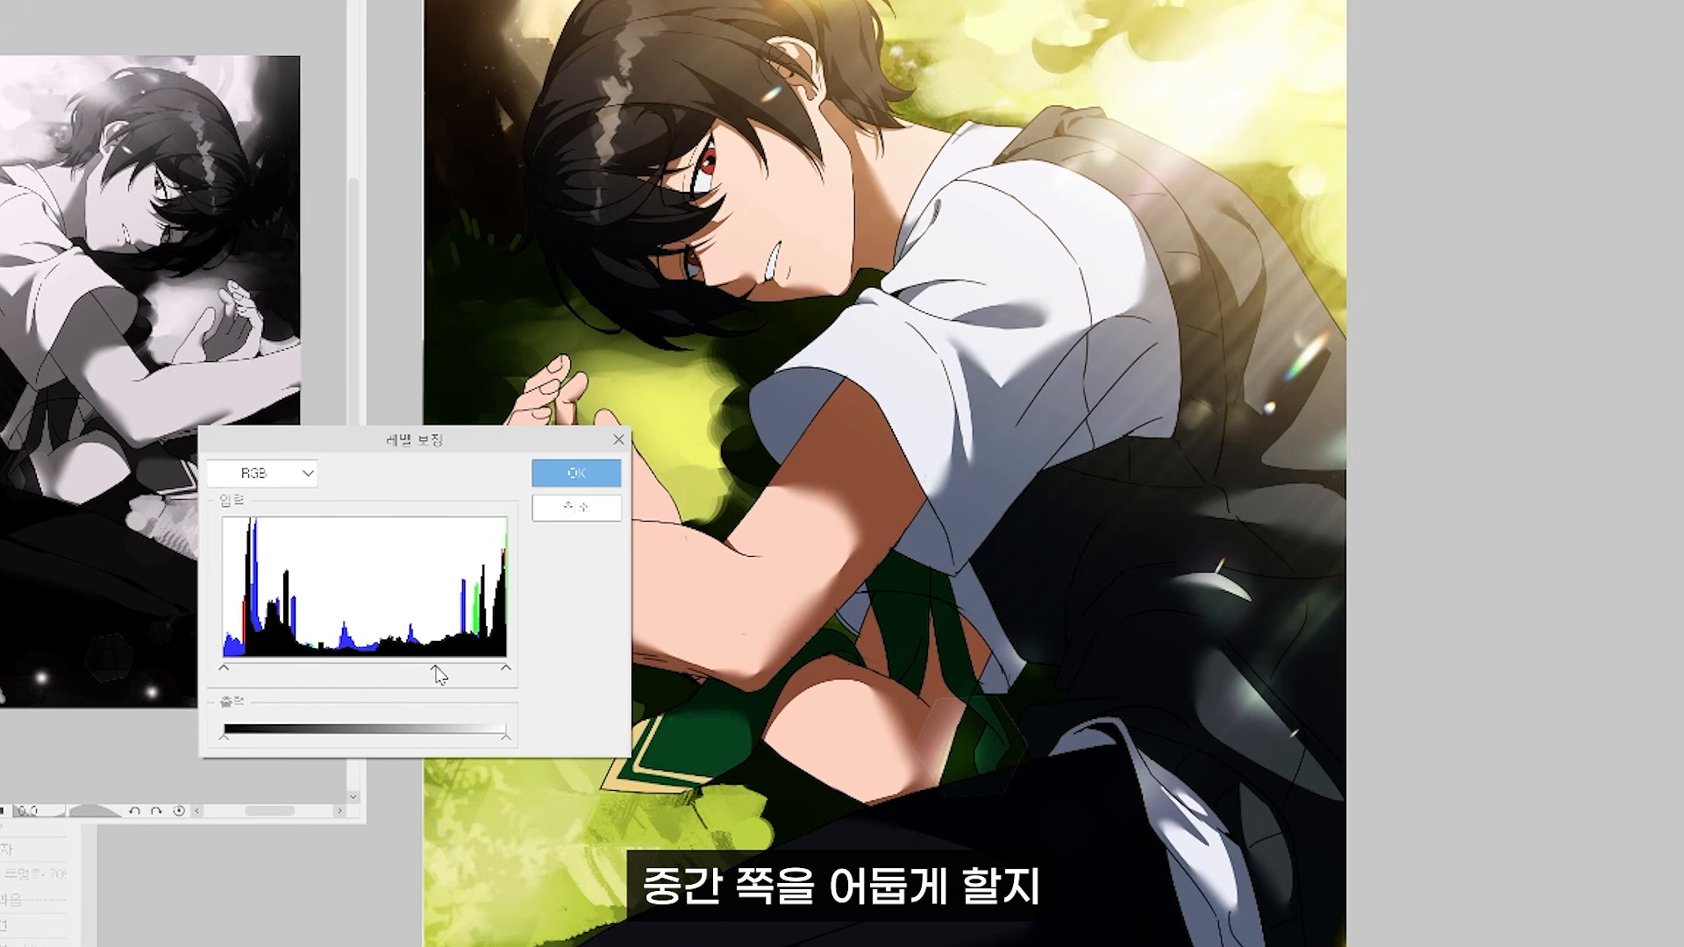
drag(439, 673, 455, 672)
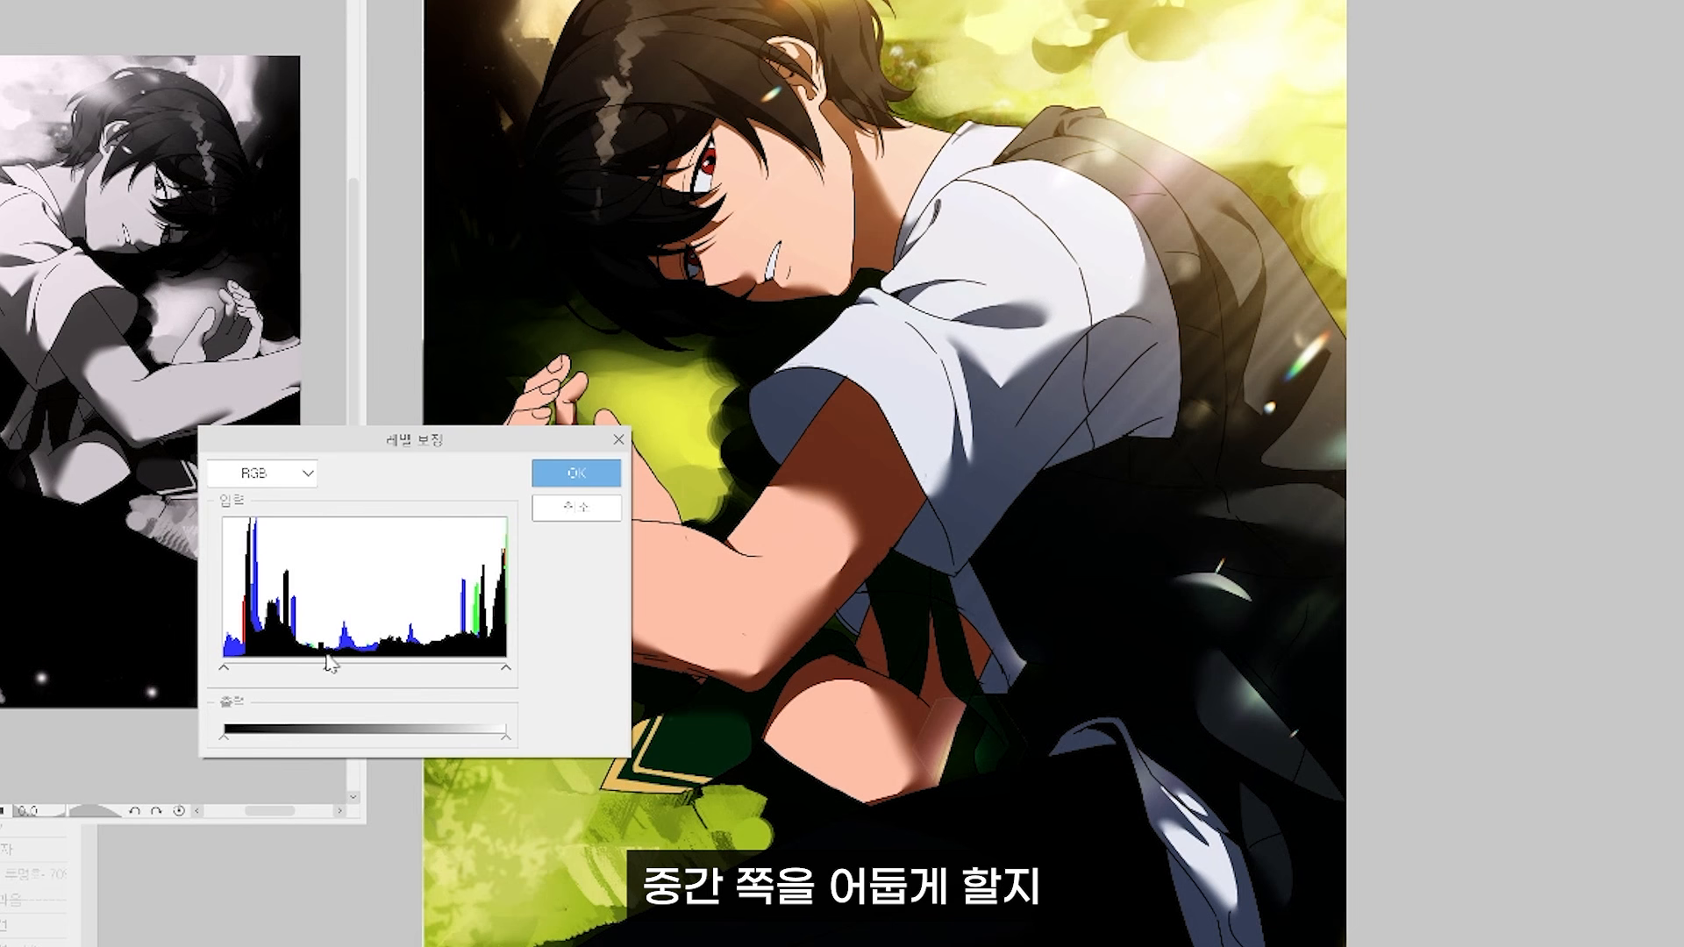
drag(328, 664, 286, 665)
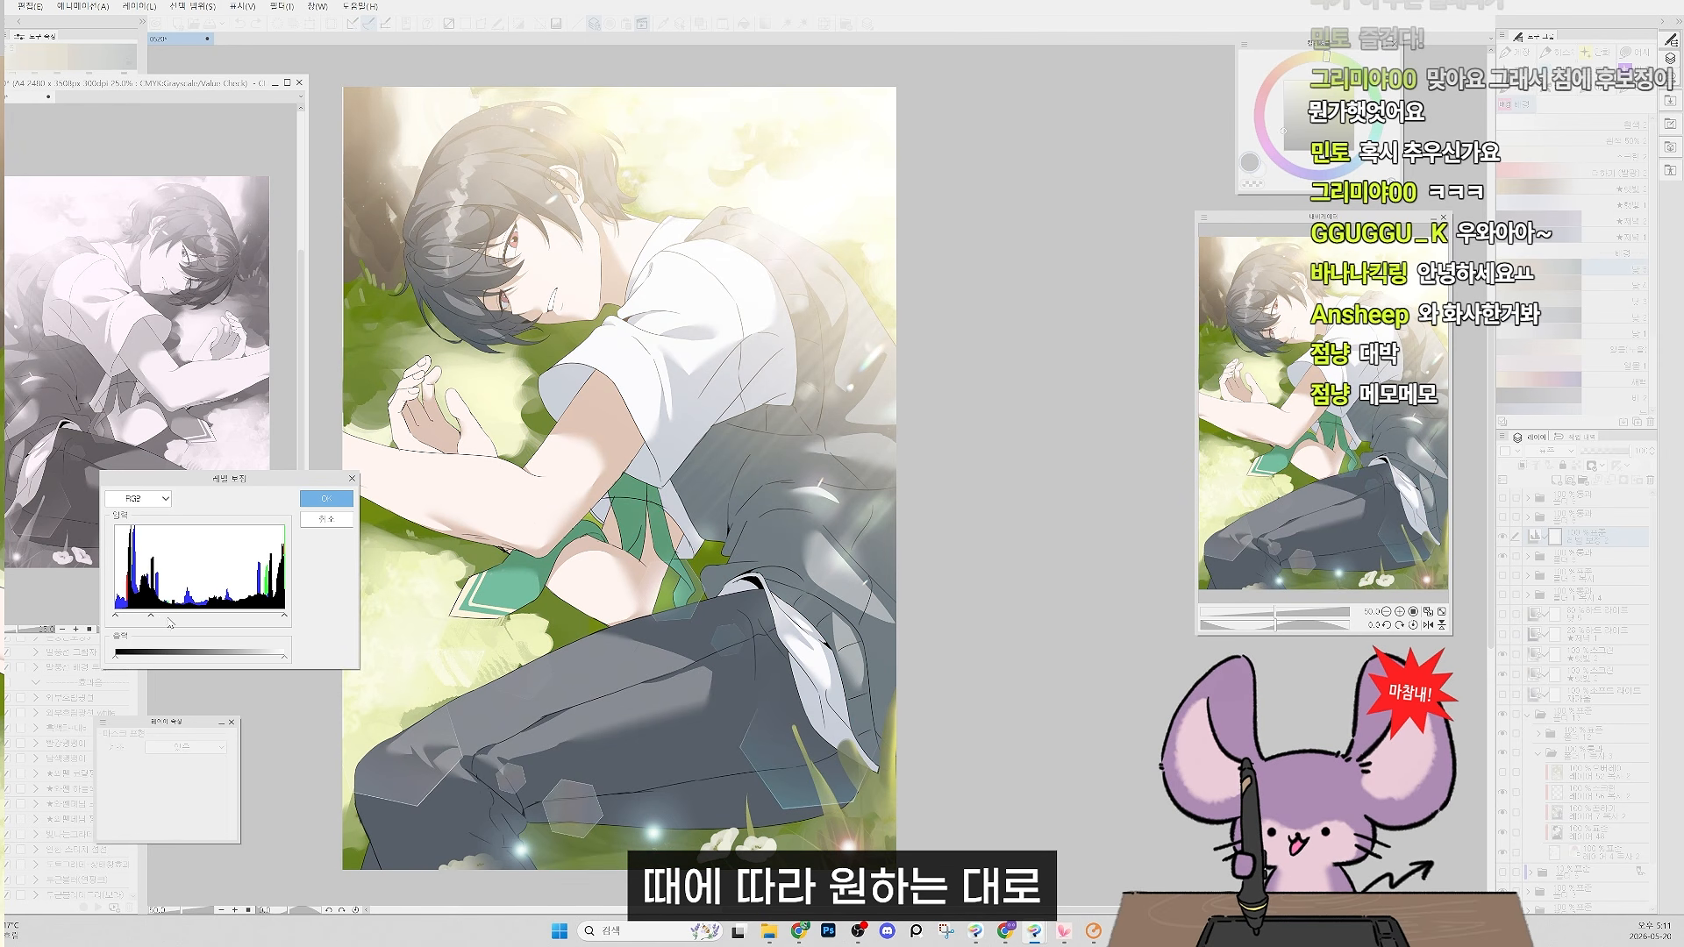
mouse_move(170, 623)
mouse_down()
mouse_move(145, 621)
mouse_move(170, 624)
mouse_up()
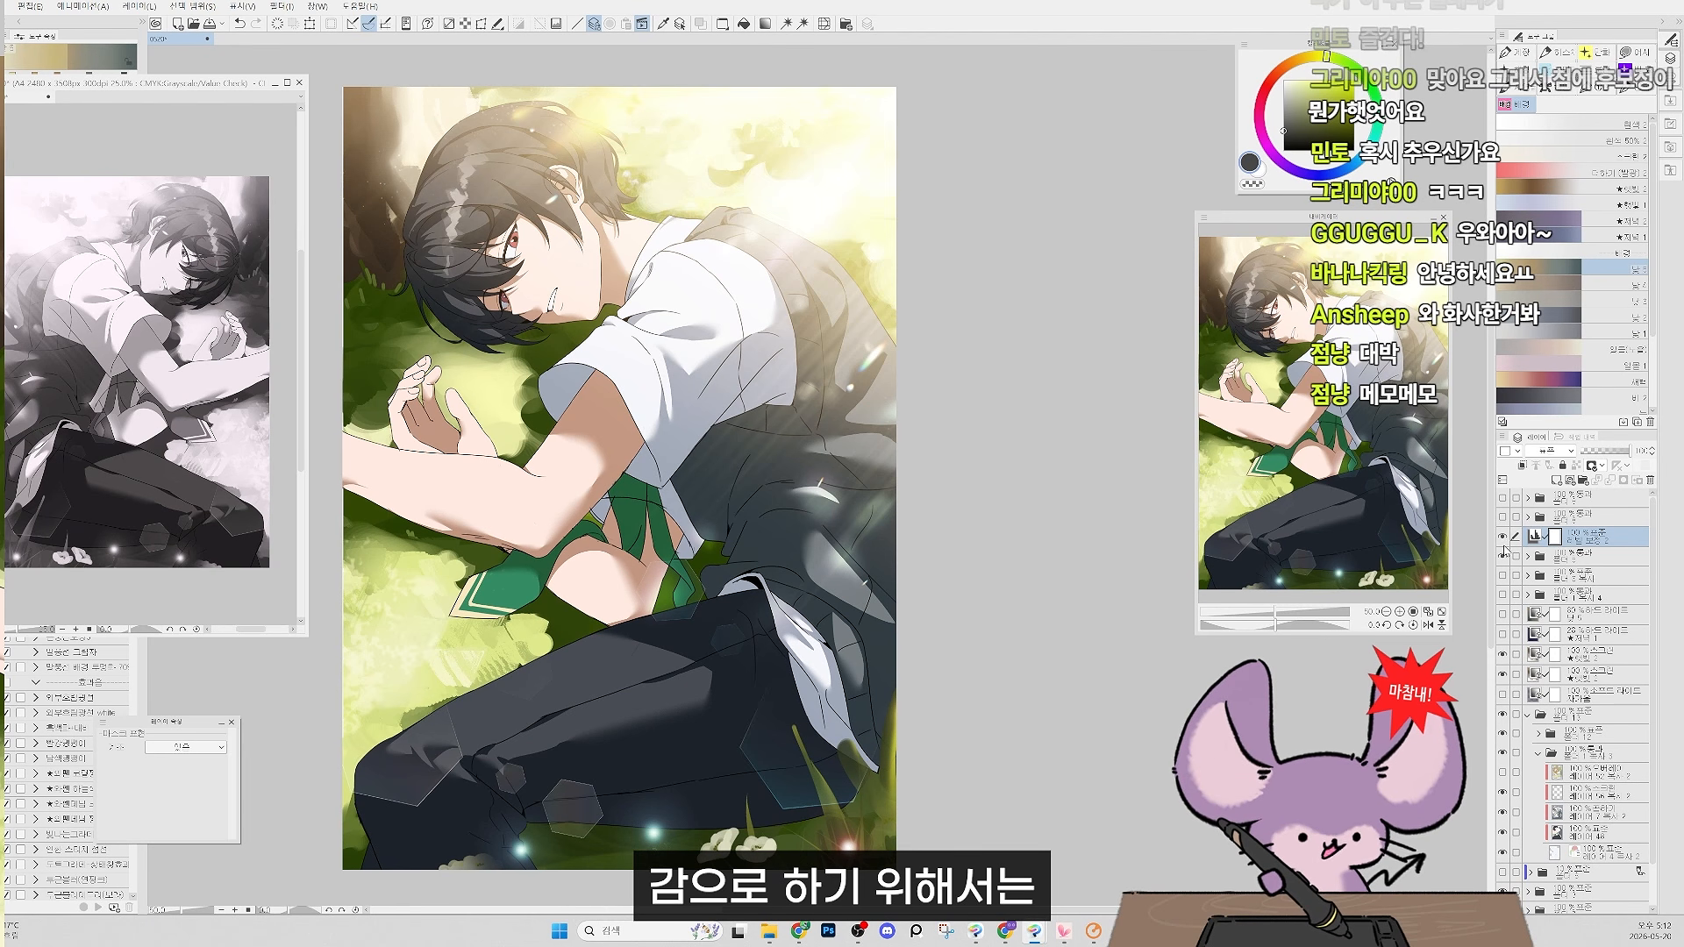
Compare the artwork with the new Levels correction layer switched on and off.
click(1503, 540)
click(1503, 540)
click(1503, 541)
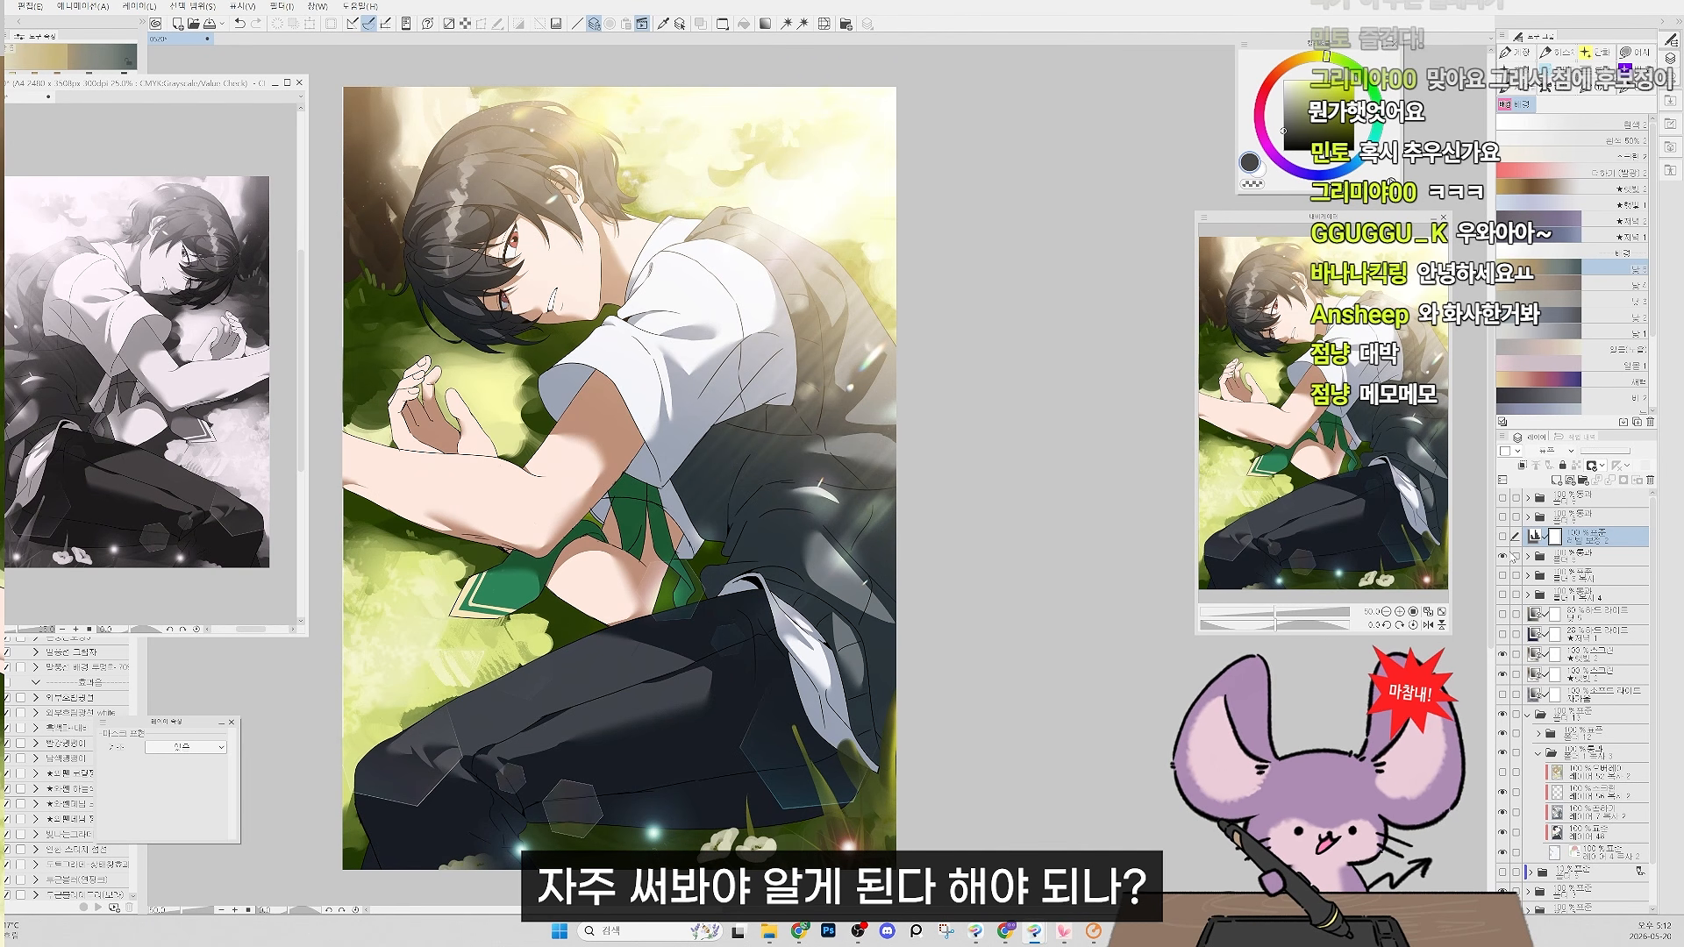
click(1503, 539)
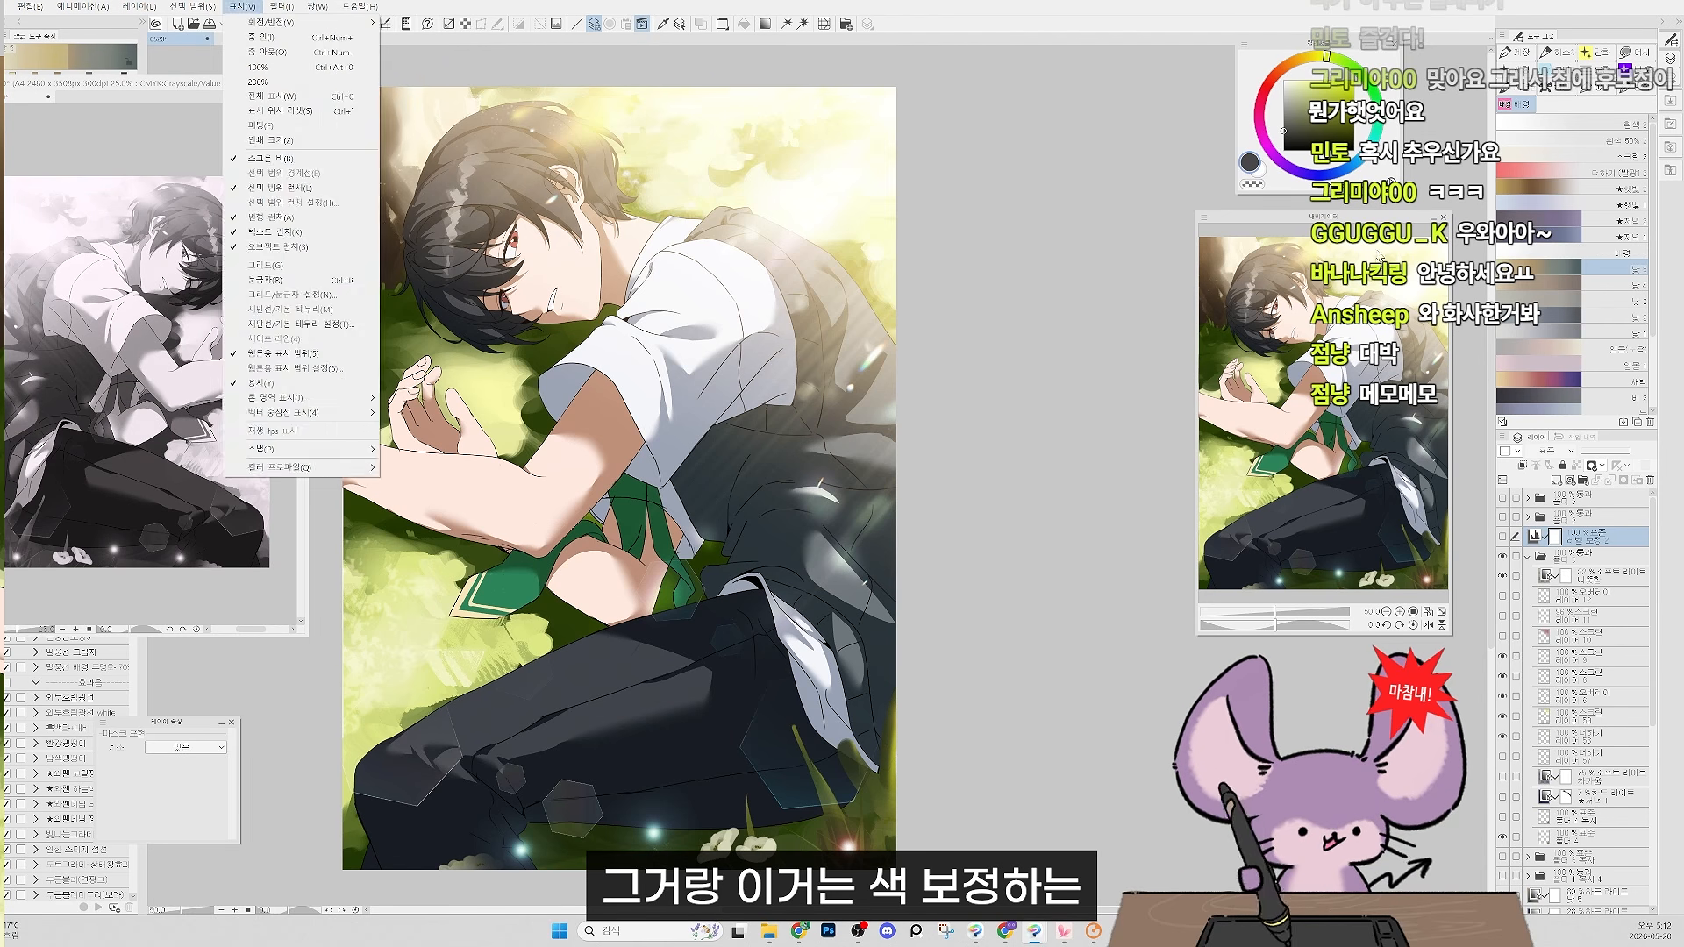
click(1503, 538)
click(1500, 537)
click(1501, 538)
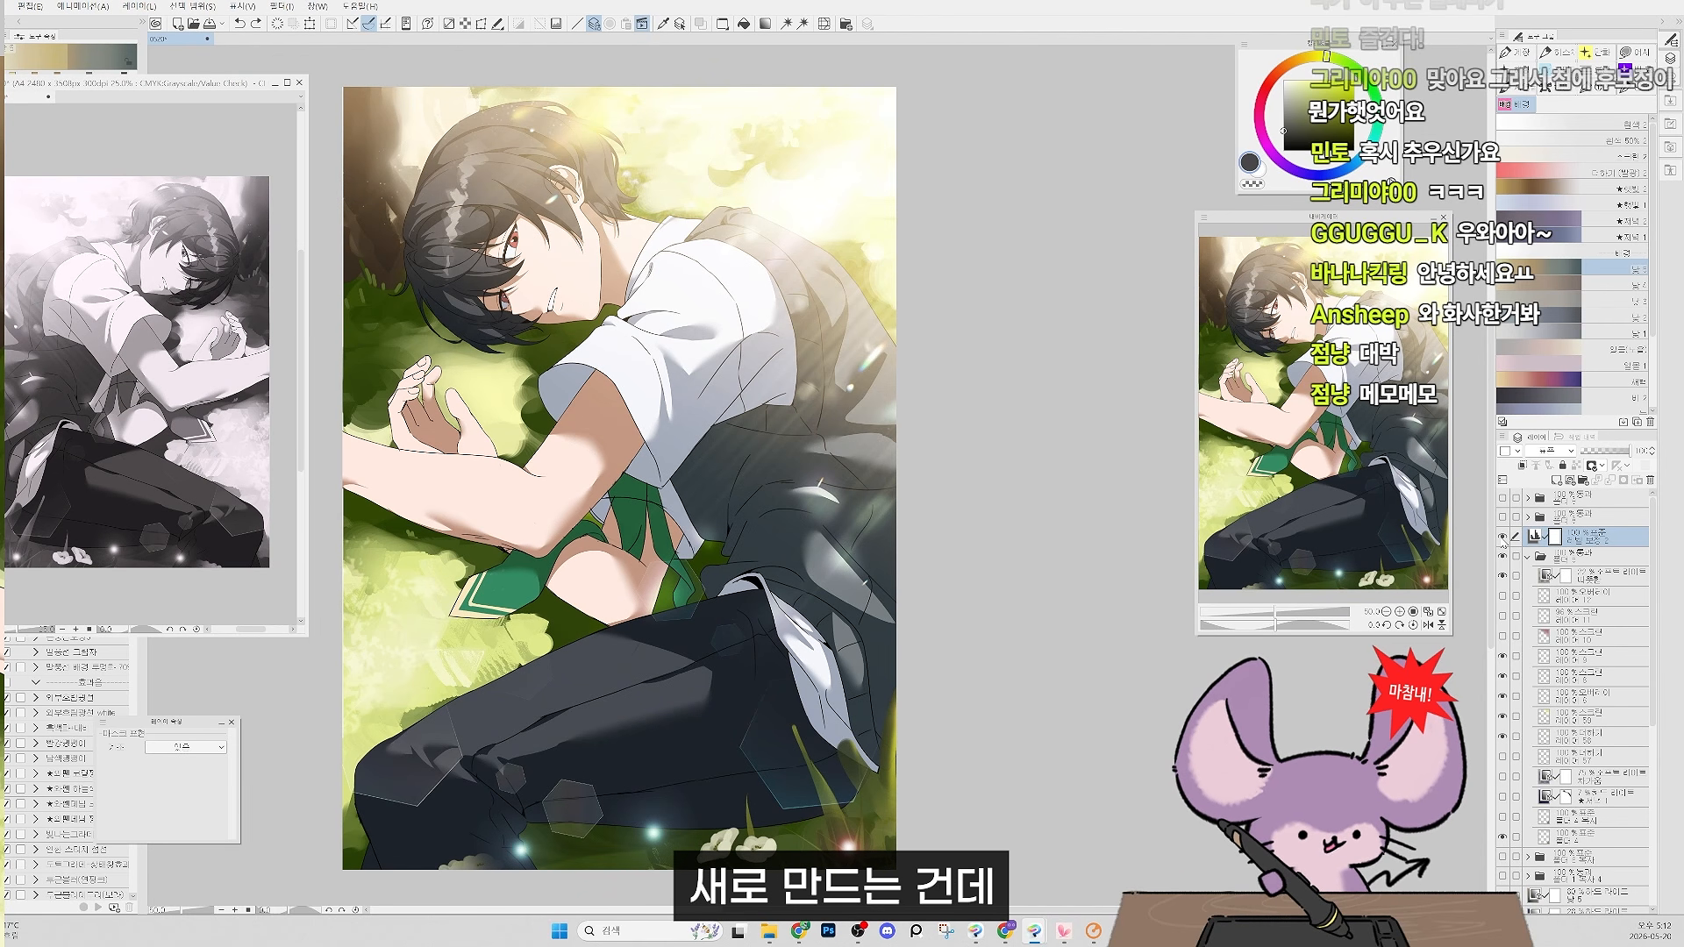
click(1500, 538)
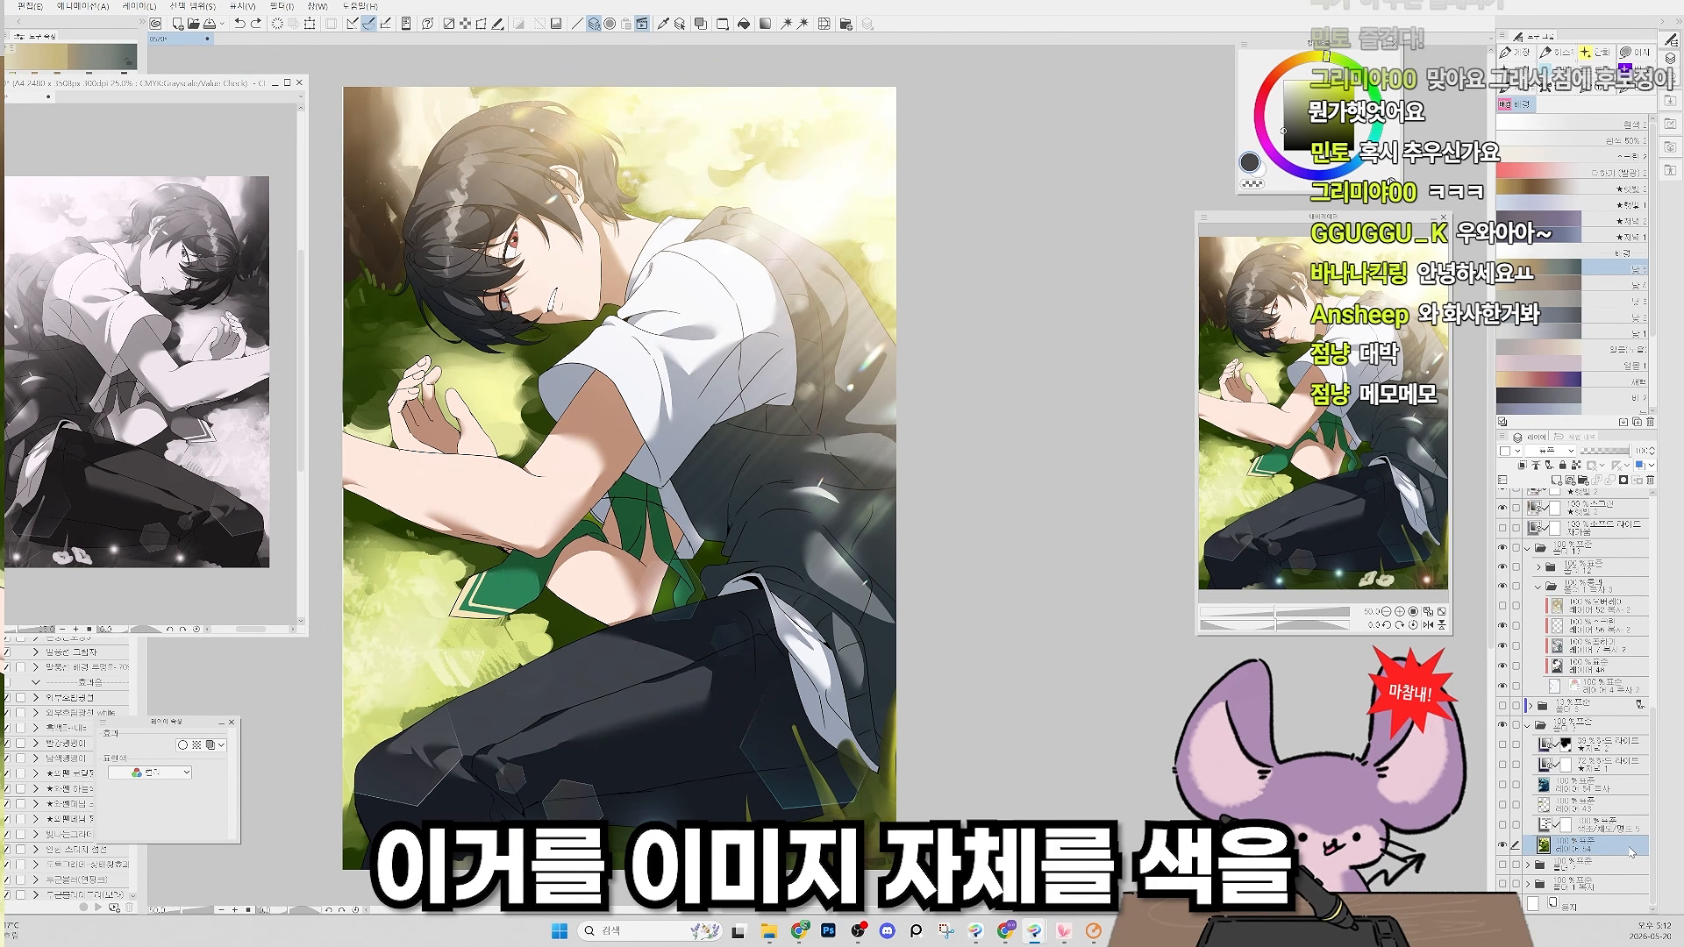
Duplicate the selected background image layer and hide the original beneath the copy.
key(ctrl+c)
key(ctrl+v)
click(1501, 861)
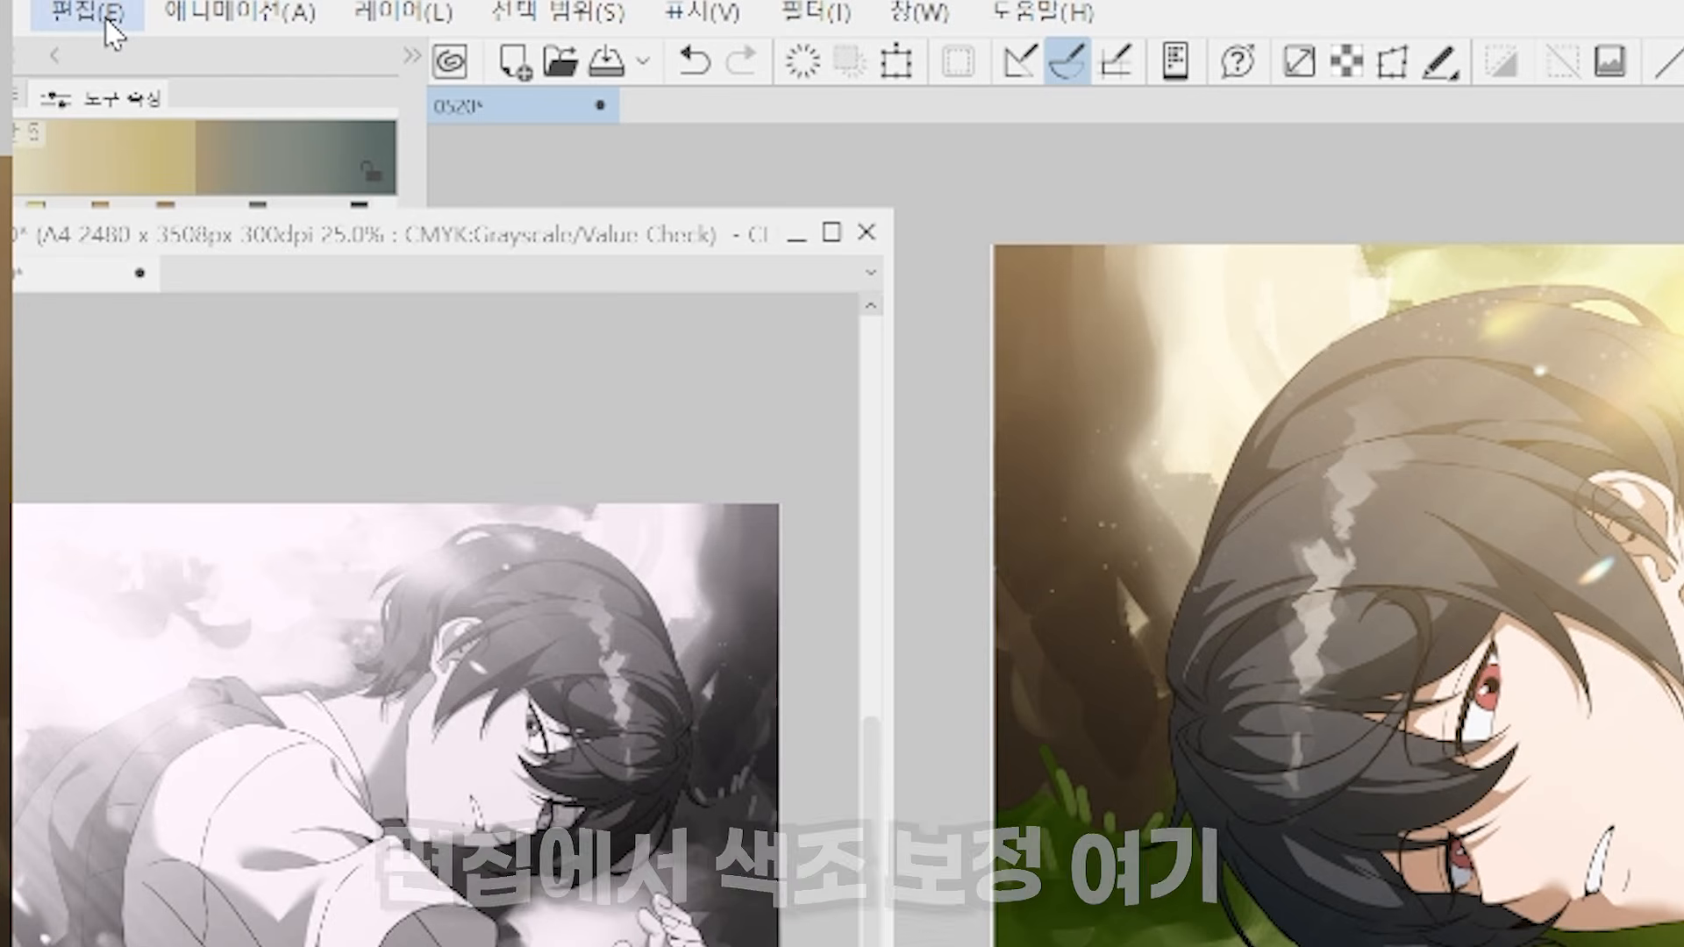
Try shifting the duplicated background layer's colours to purple with the Hue/Saturation/Luminosity correction.
click(35, 7)
mouse_move(412, 857)
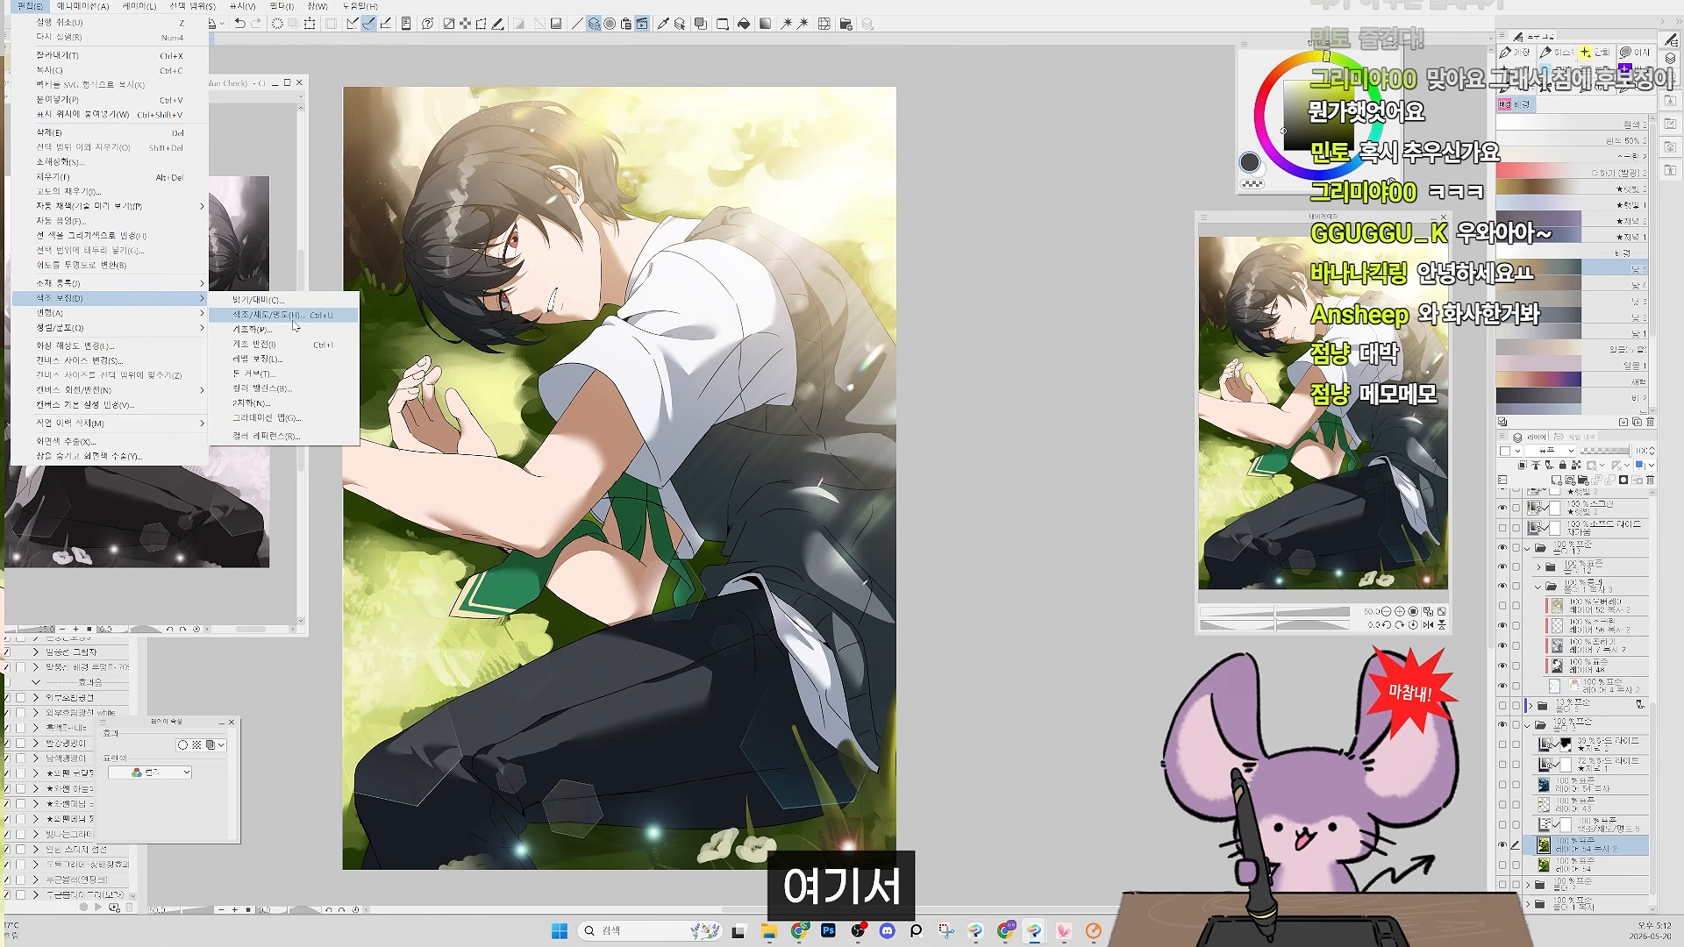
click(781, 905)
click(1013, 410)
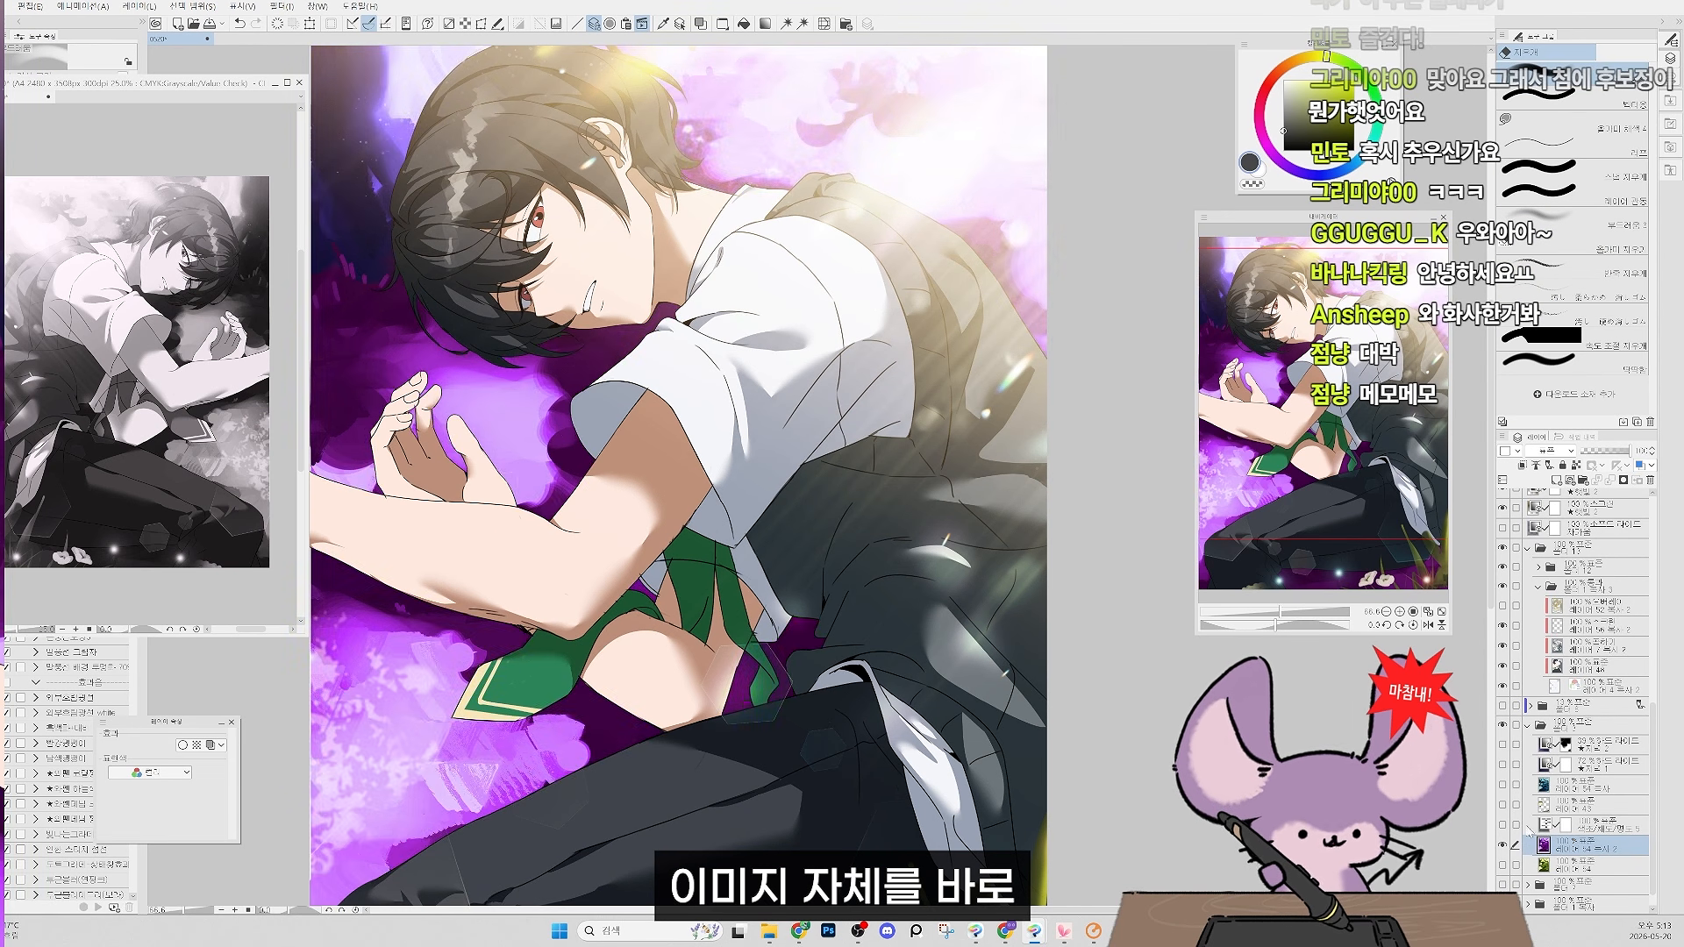
Undo and redo the purple hue correction to compare it with the original green background, and leave it undone.
key(ctrl+z)
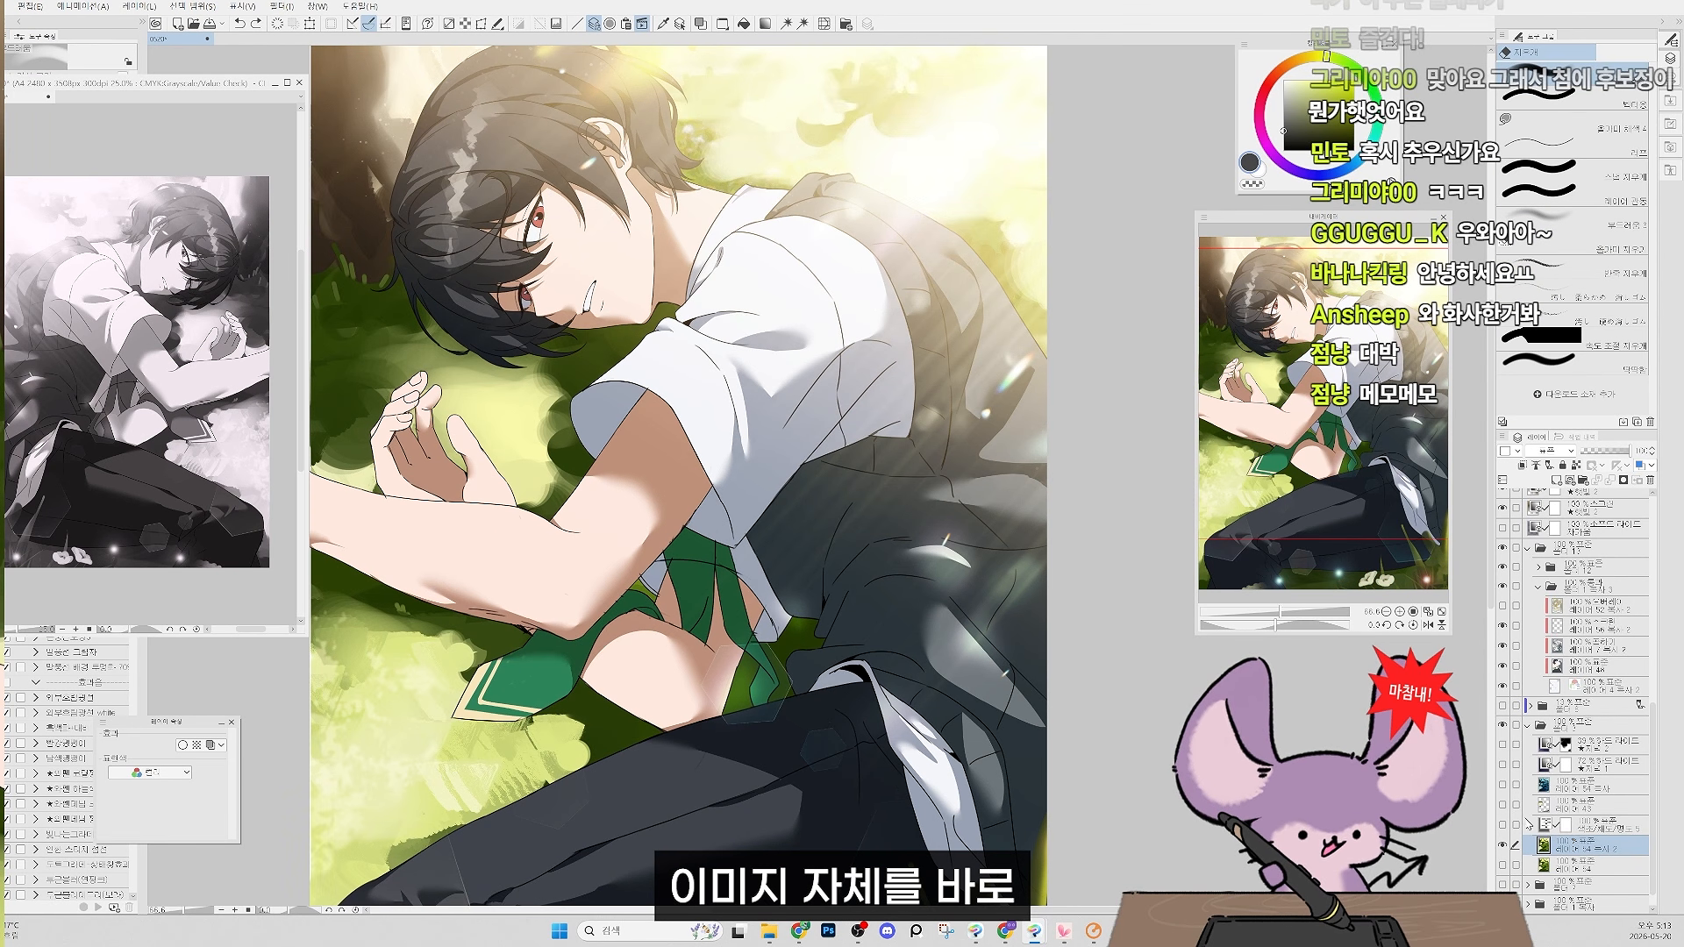
key(ctrl+y)
key(ctrl+z)
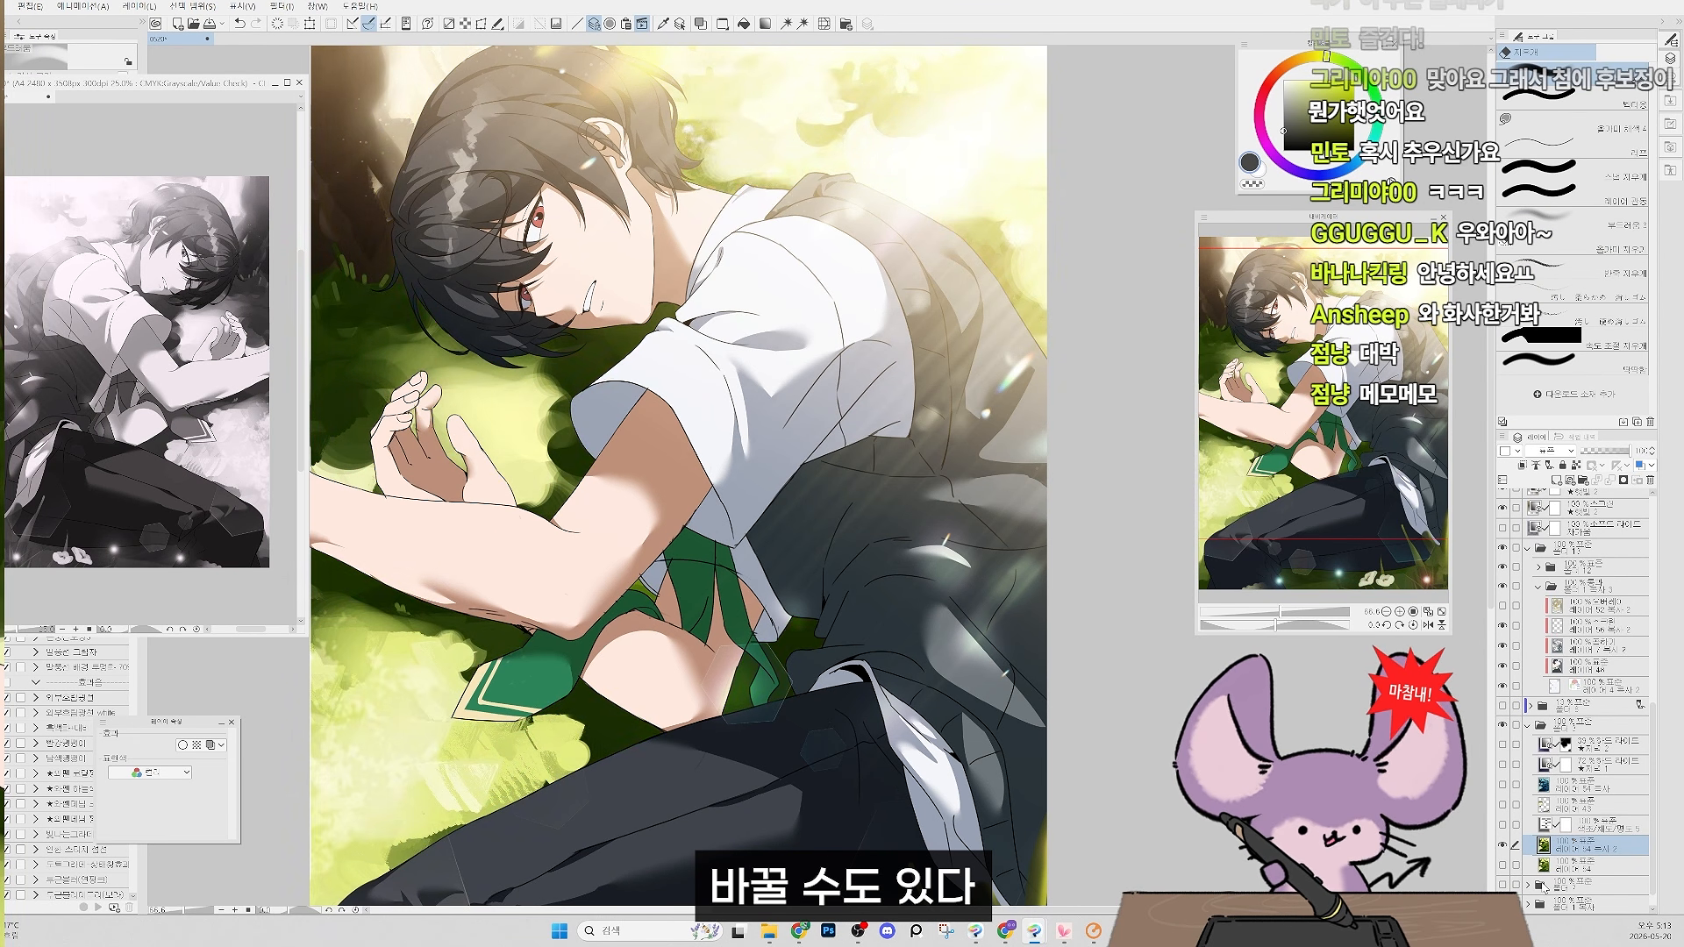
key(ctrl+y)
key(ctrl+z)
scroll(834, 642, down, 3)
key(ctrl+y)
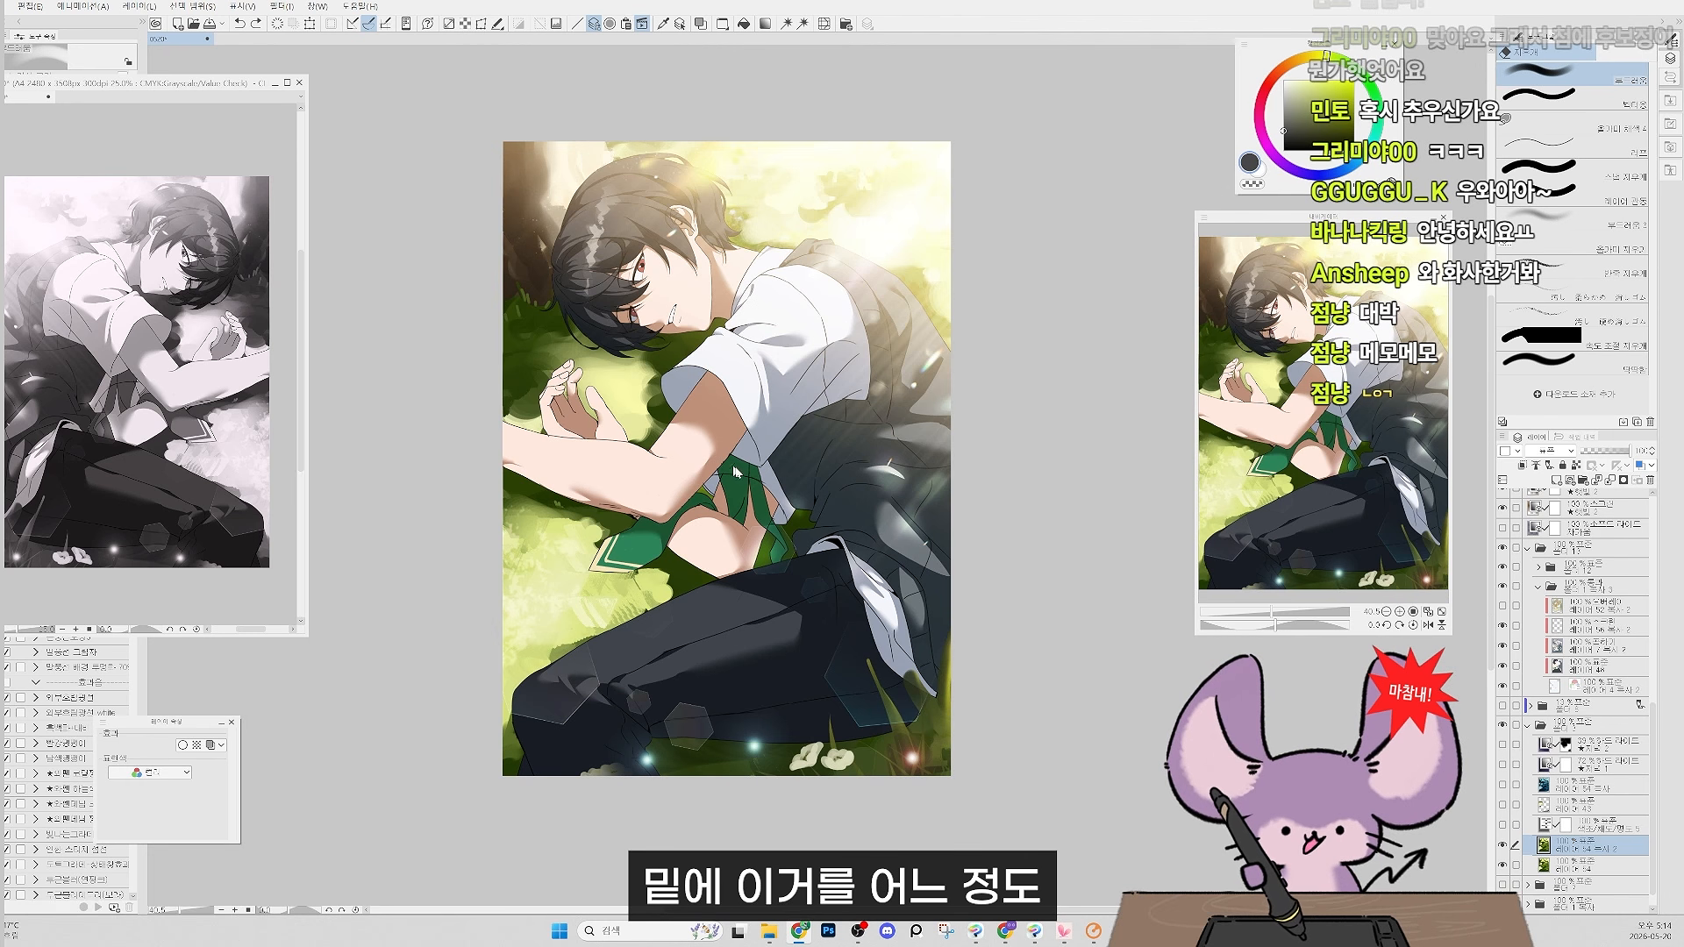
Hide the visible effect layer above the correction layers in the layer stack.
scroll(1530, 820, up, 10)
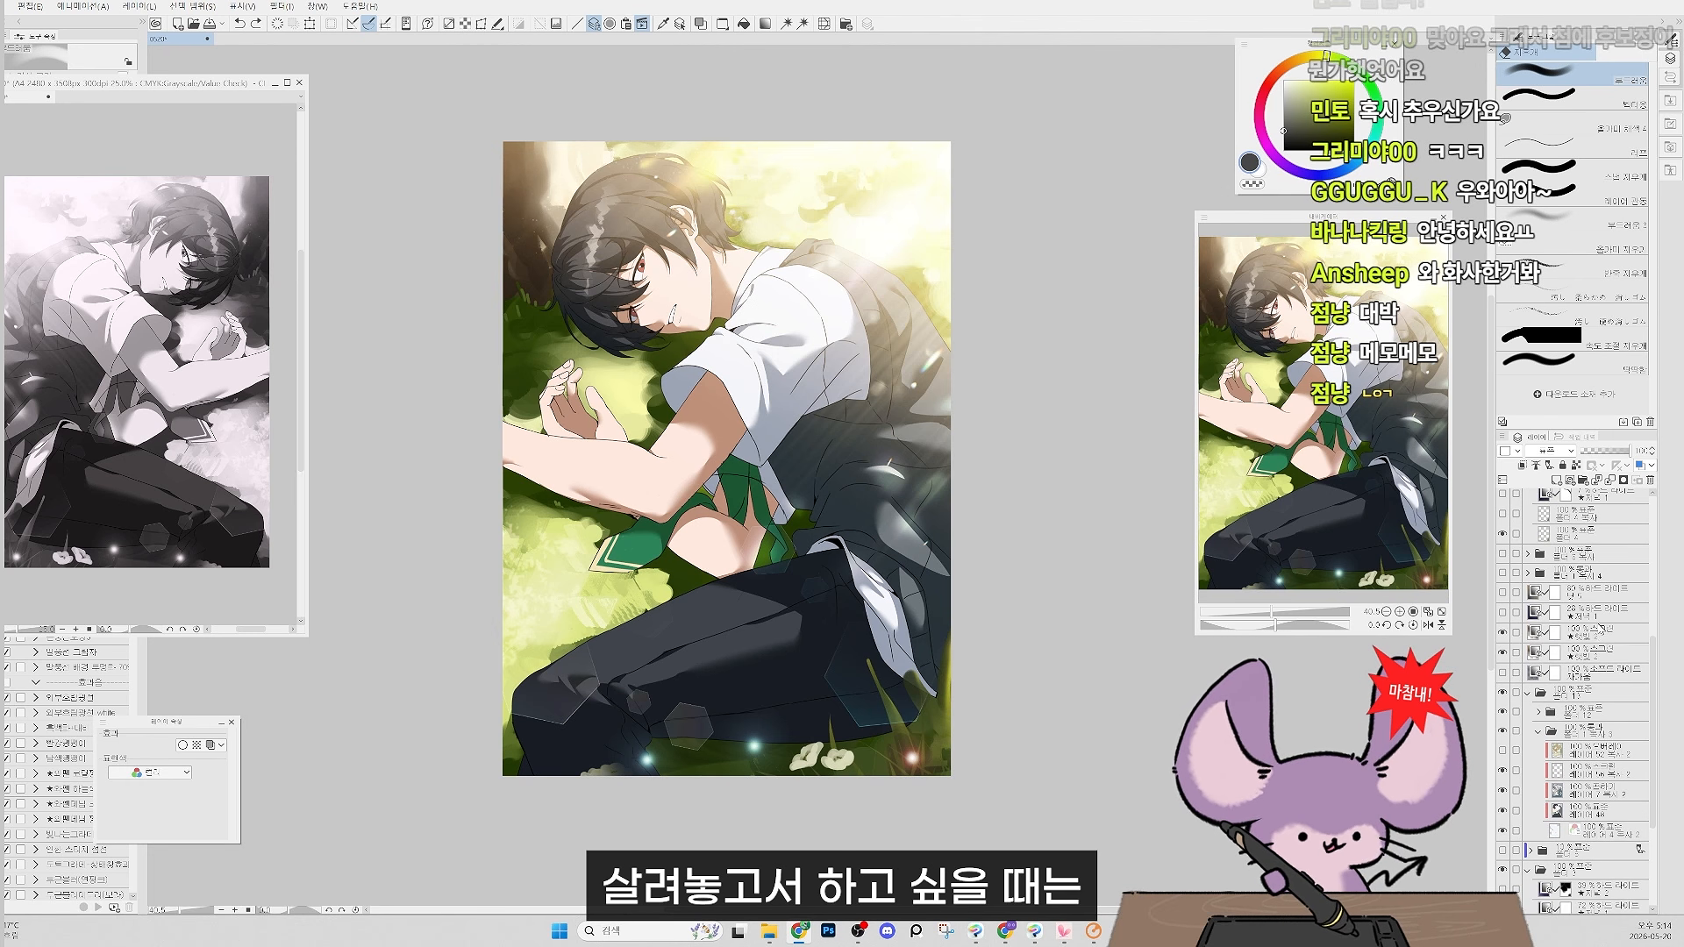
click(1501, 535)
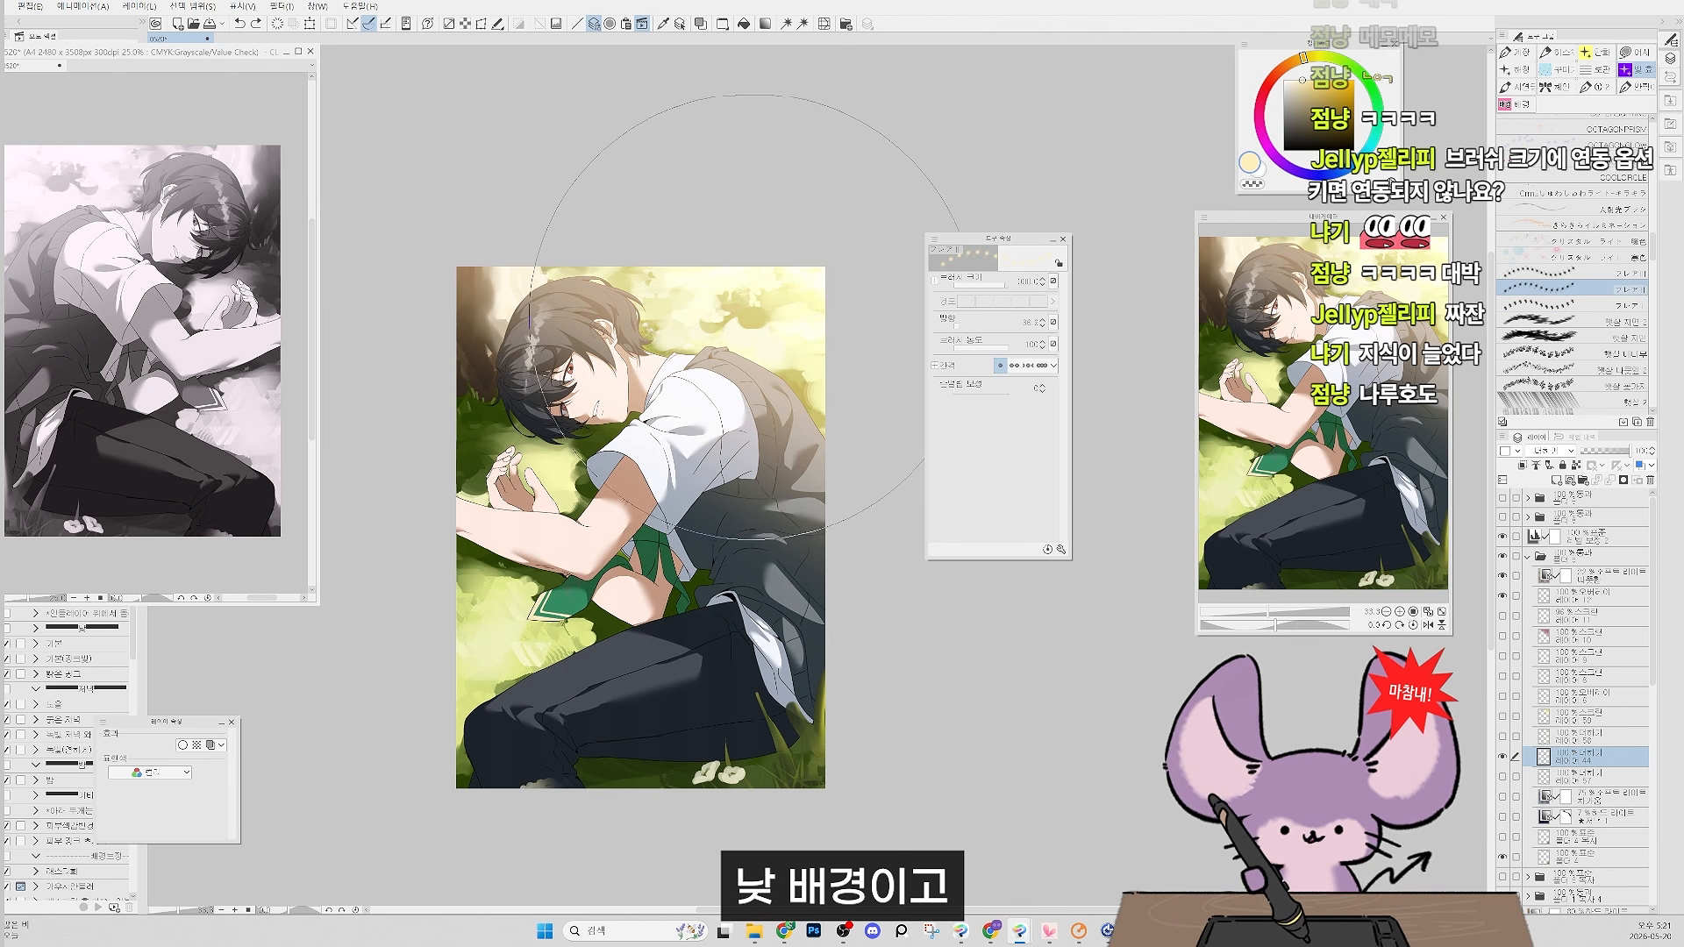
Stamp a pale yellow lens flare over the character's upper body at brush size 800 and reposition it with a transform.
key([)
drag(720, 334, 728, 328)
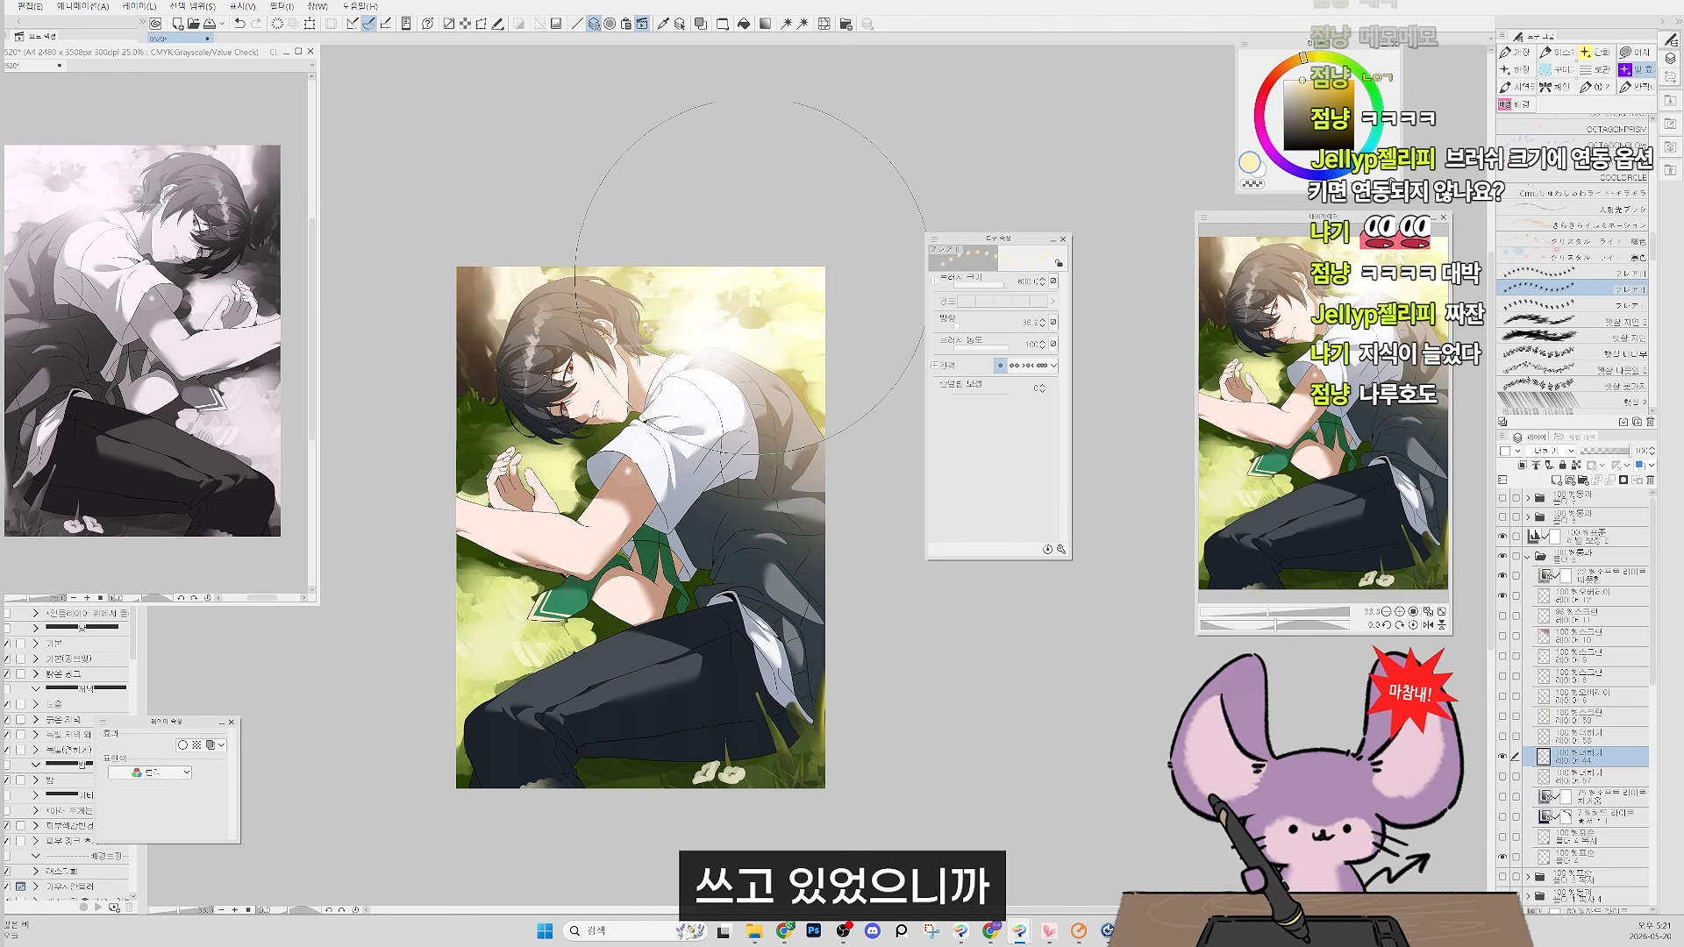
key(ctrl+z)
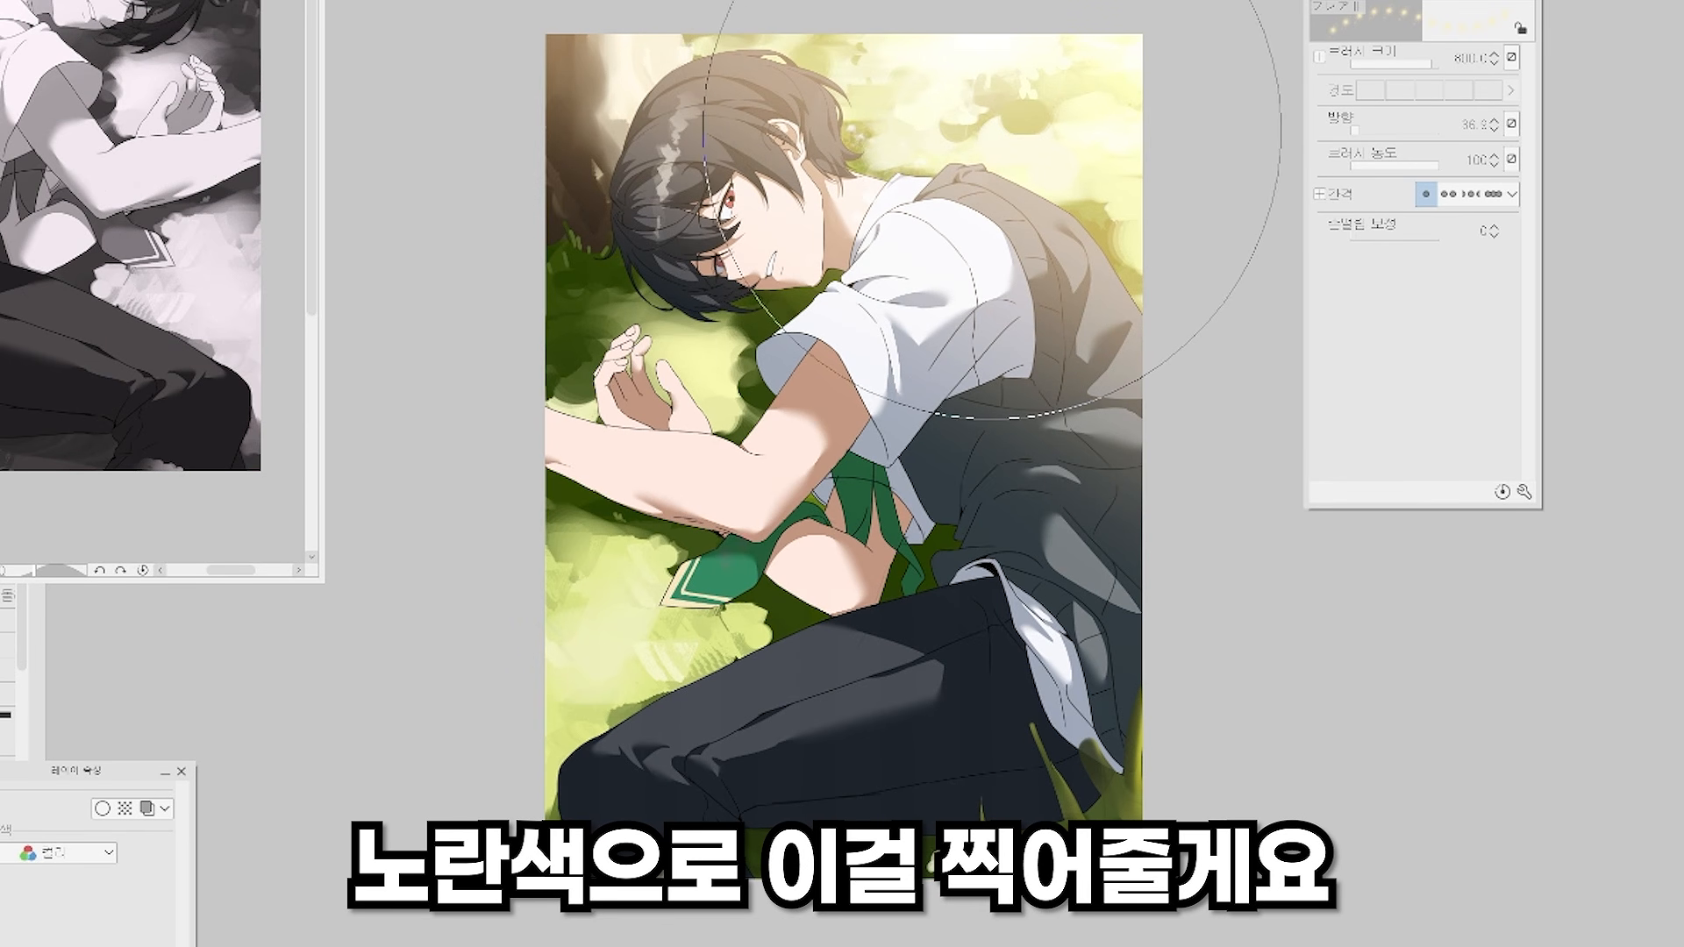
click(1004, 147)
key(ctrl+t)
drag(719, 444, 744, 424)
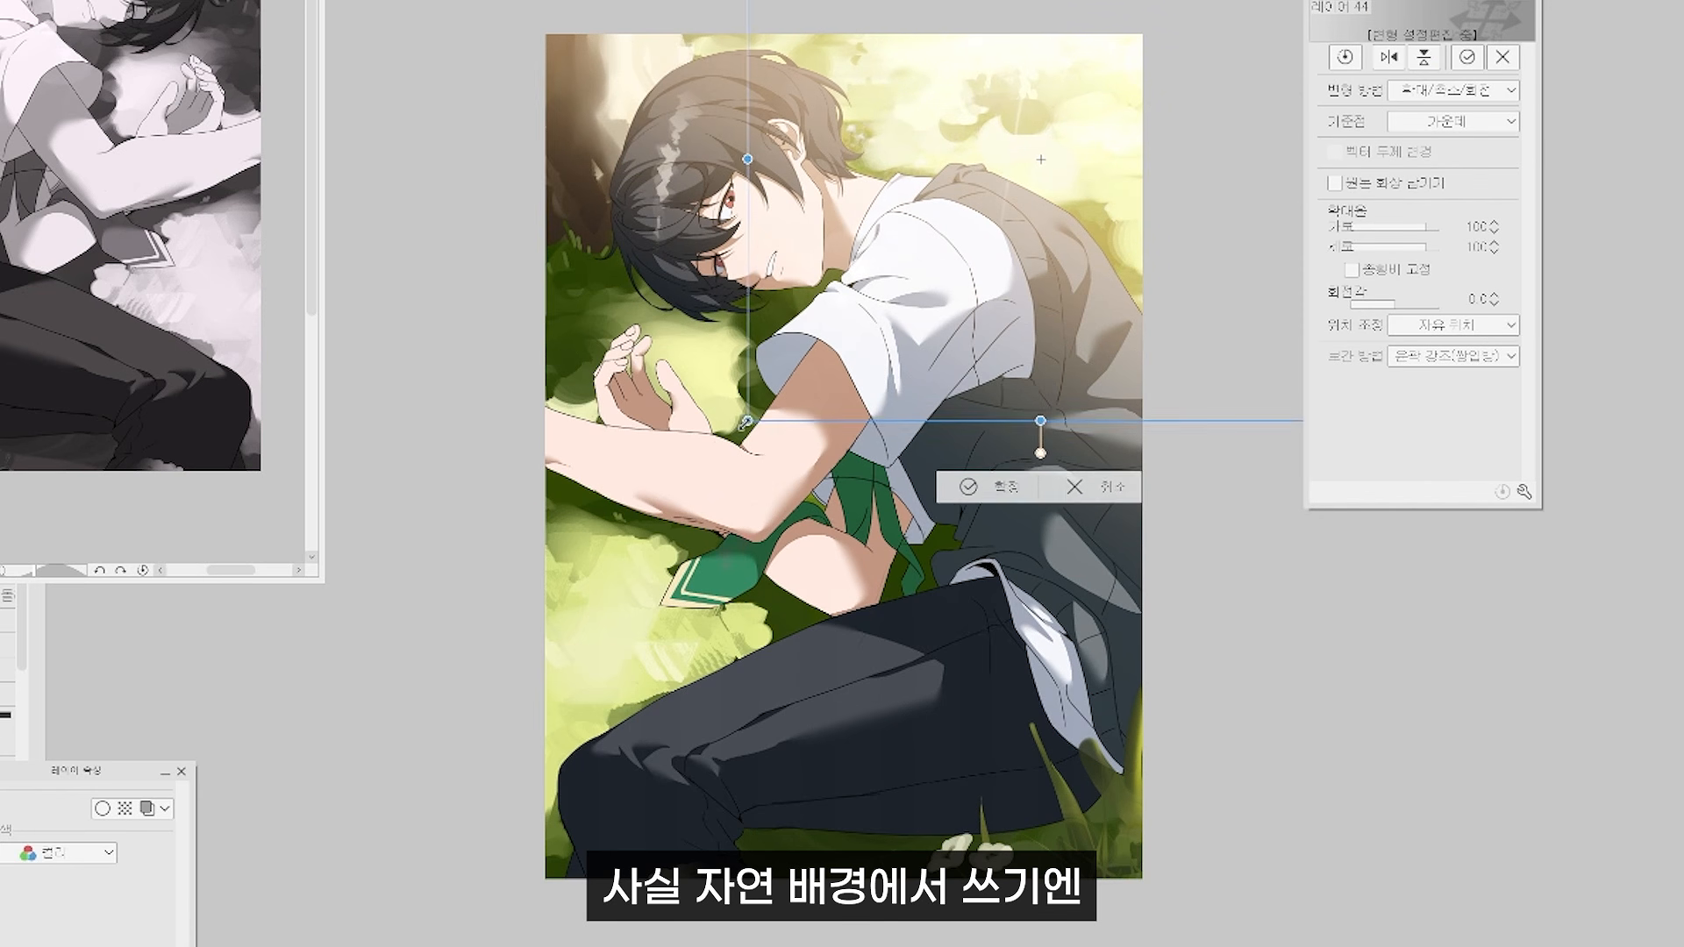
click(1143, 485)
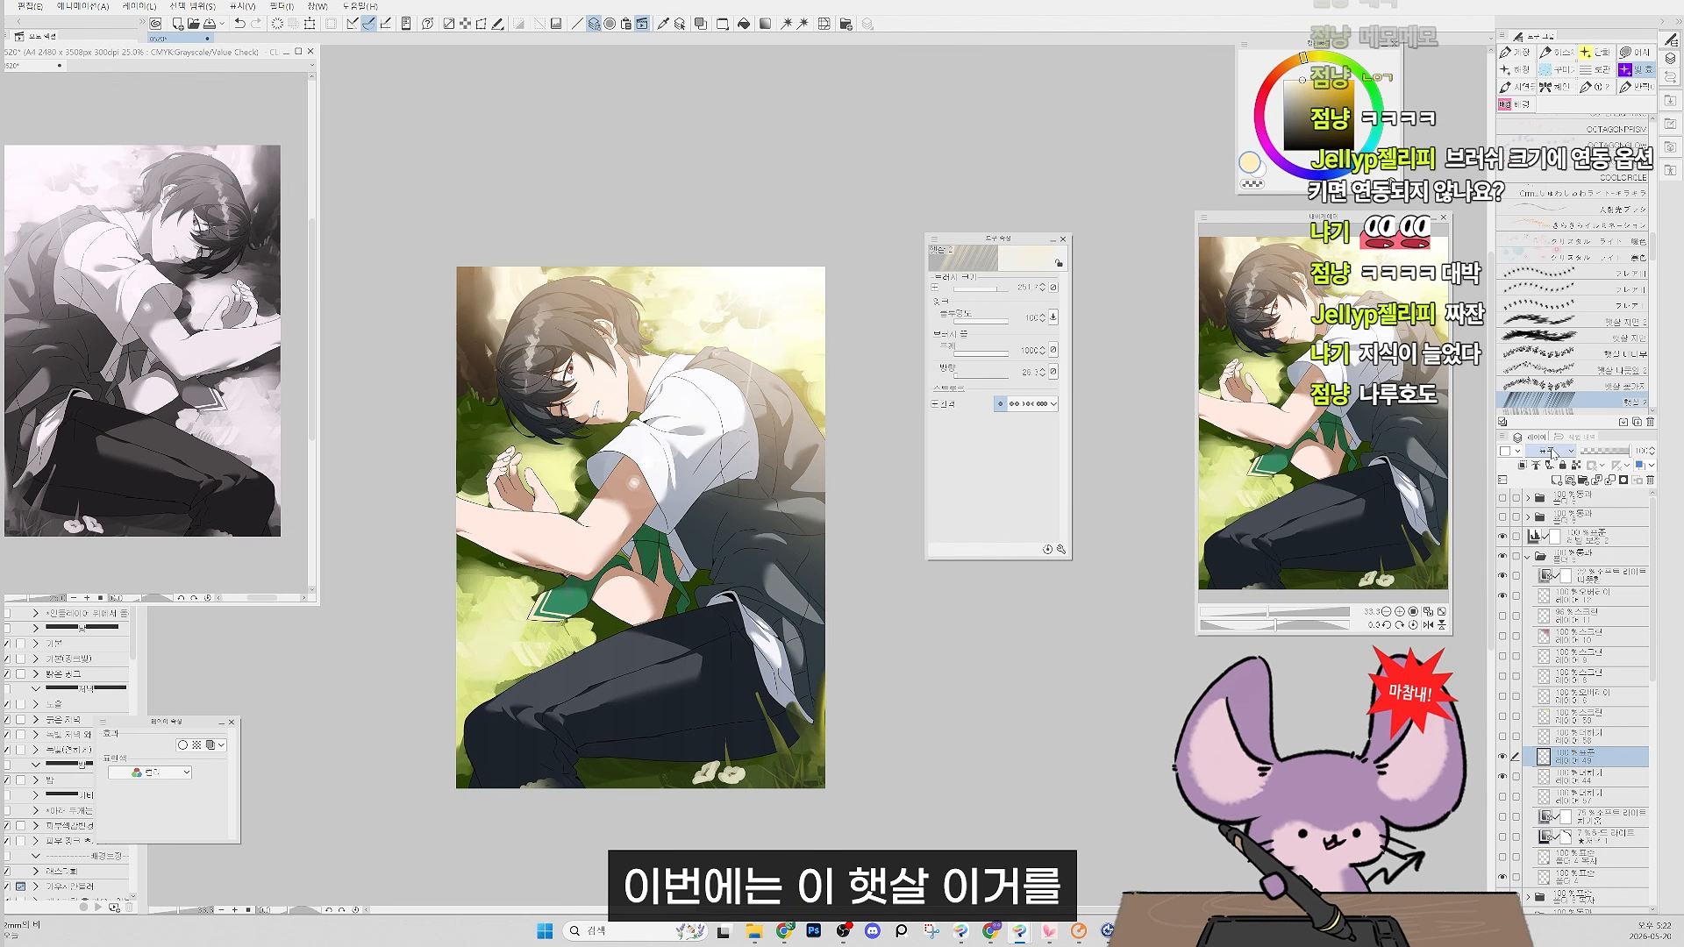
Set the new layer's blending mode to Screen and paint diagonal pale yellow sunbeams across the character with the sunlight brush.
click(1552, 450)
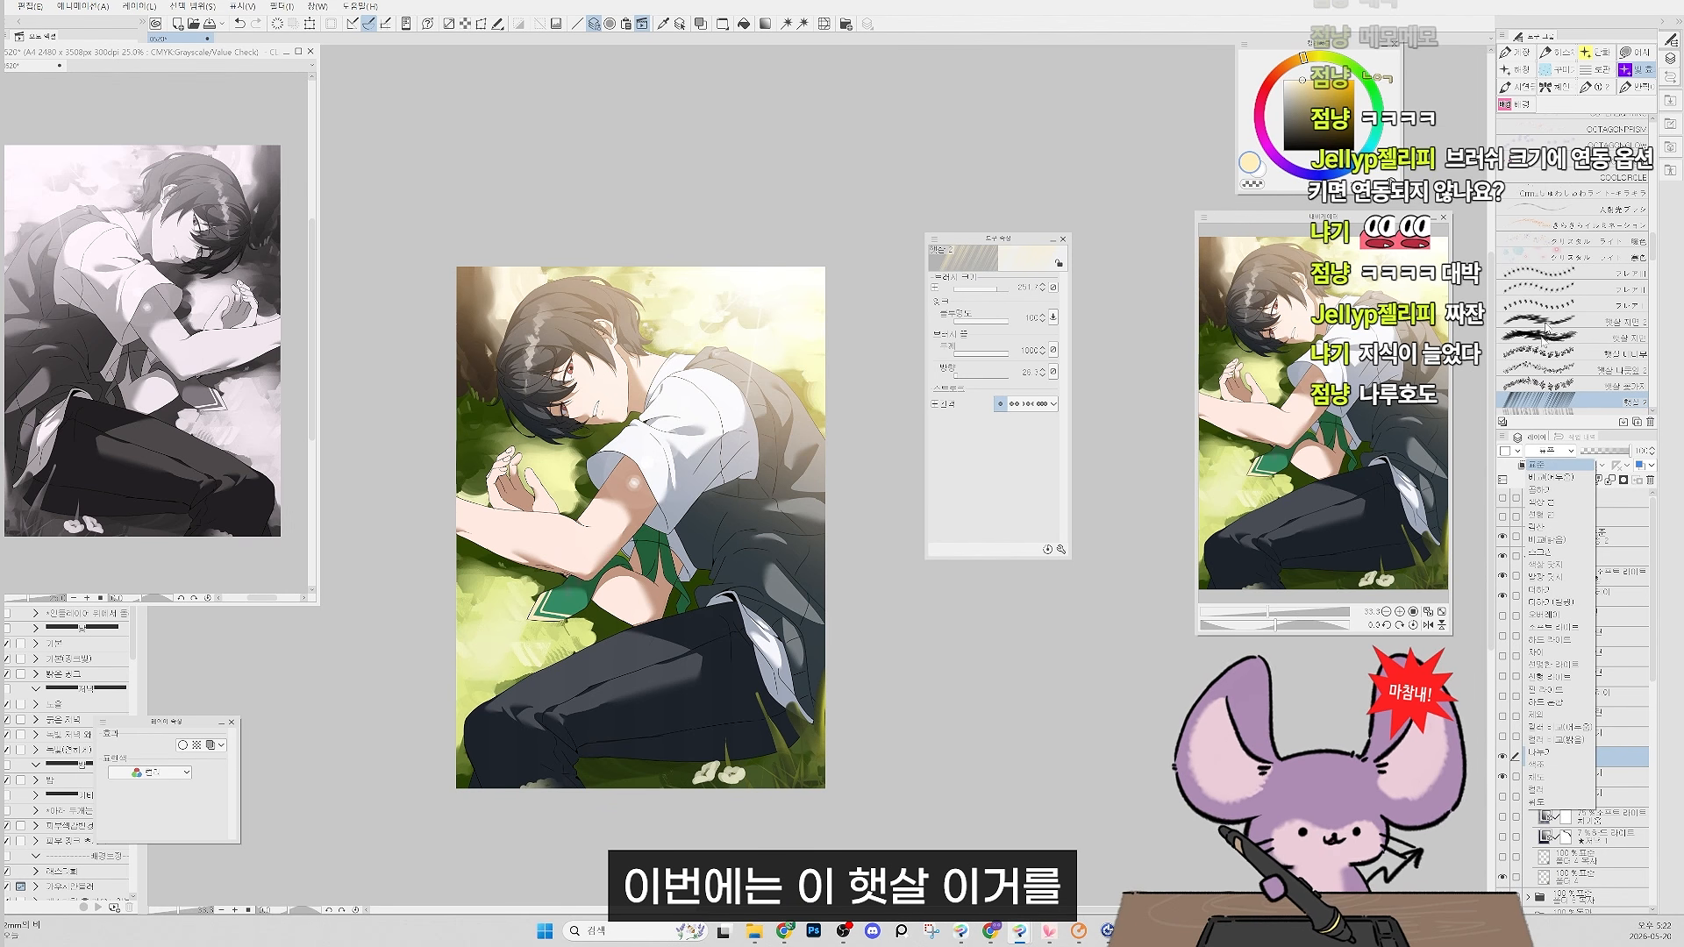
click(1561, 561)
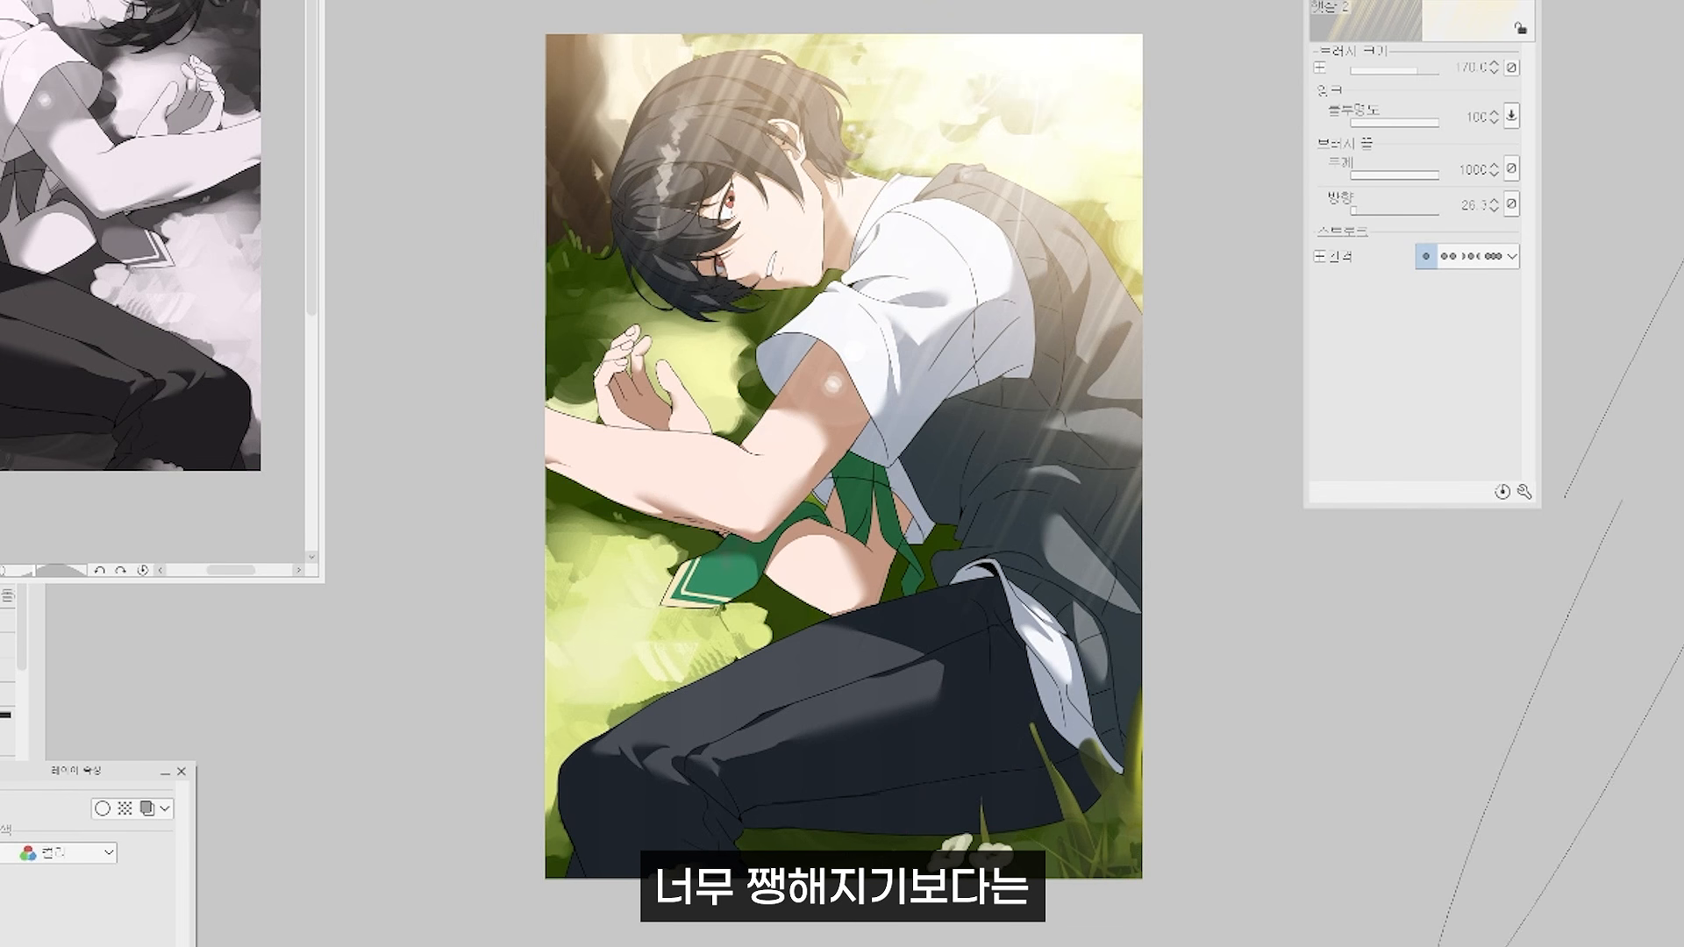
key(ctrl+z)
key(bracketright)
key(bracketright)
drag(657, 246, 1241, 513)
Transform the sunbeams by spreading their lower corners outward and moving them up, so the rays fan out from above.
key(ctrl+t)
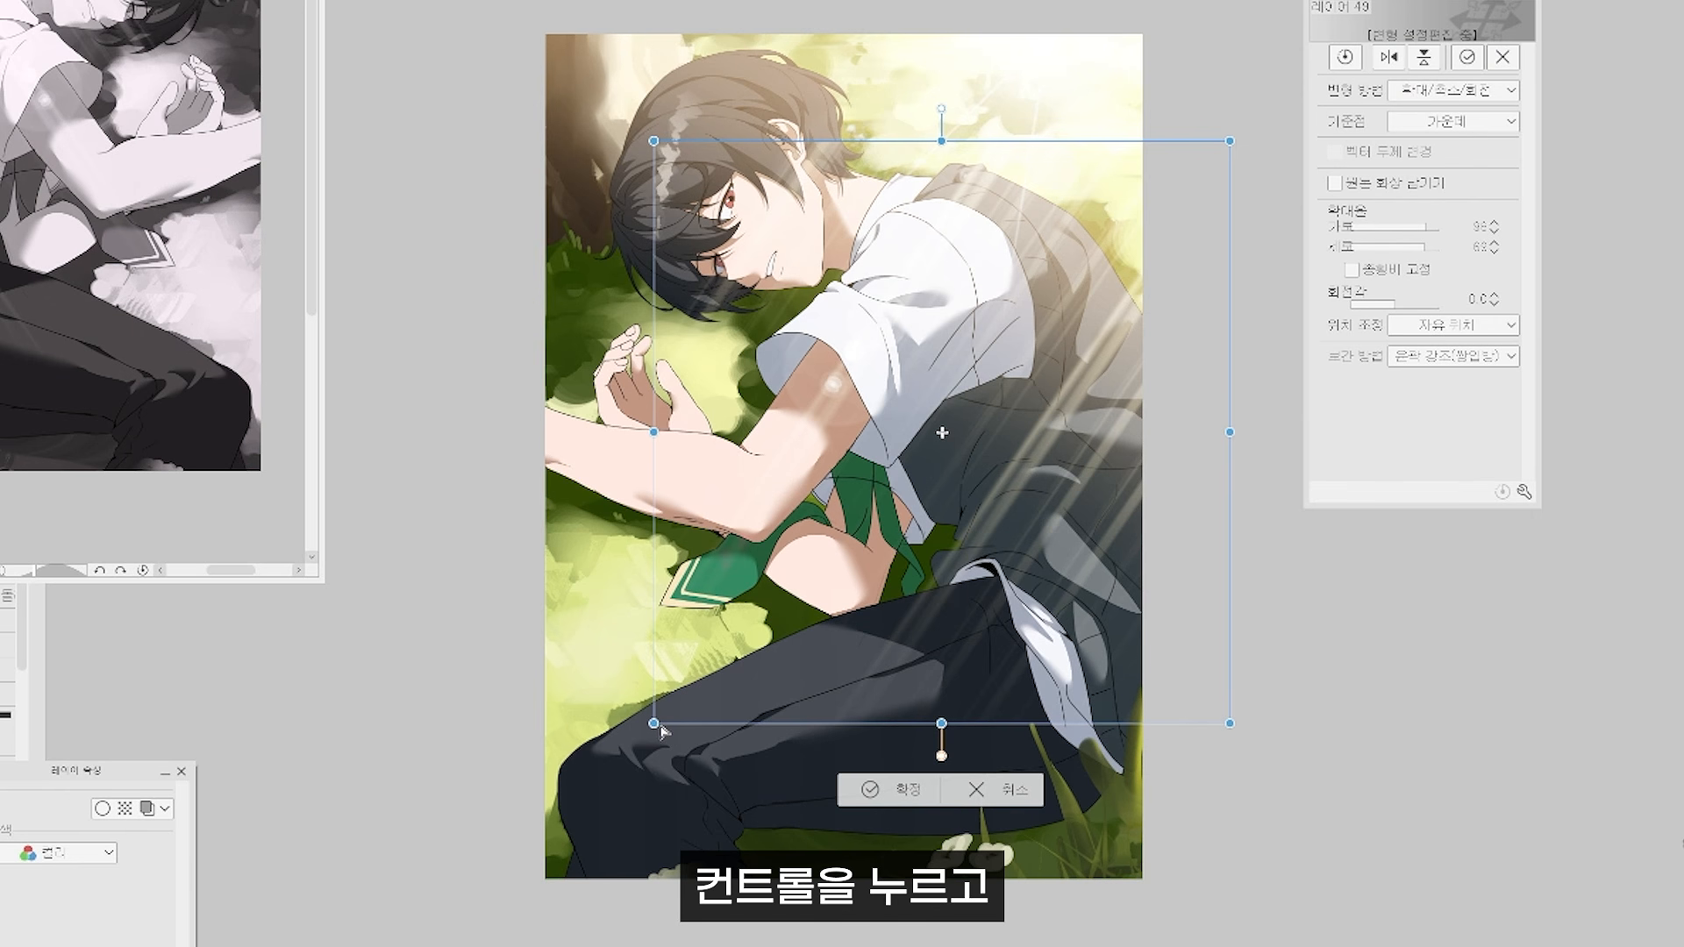
drag(656, 725, 509, 618)
drag(1229, 722, 1357, 749)
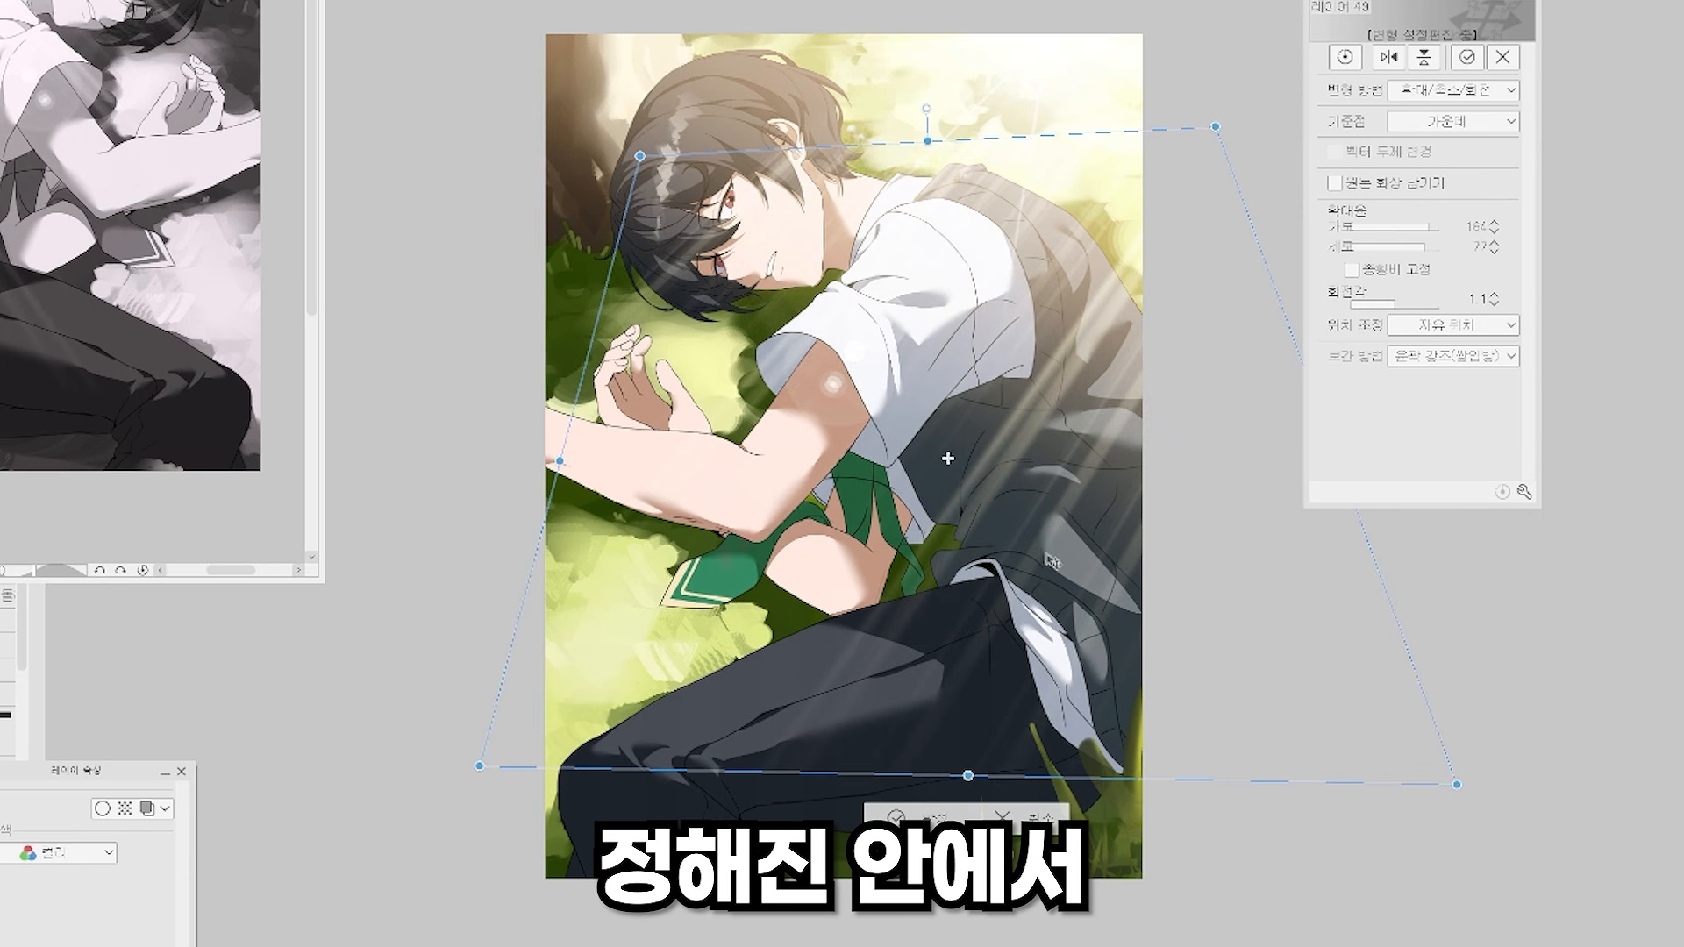
drag(1114, 544, 1177, 318)
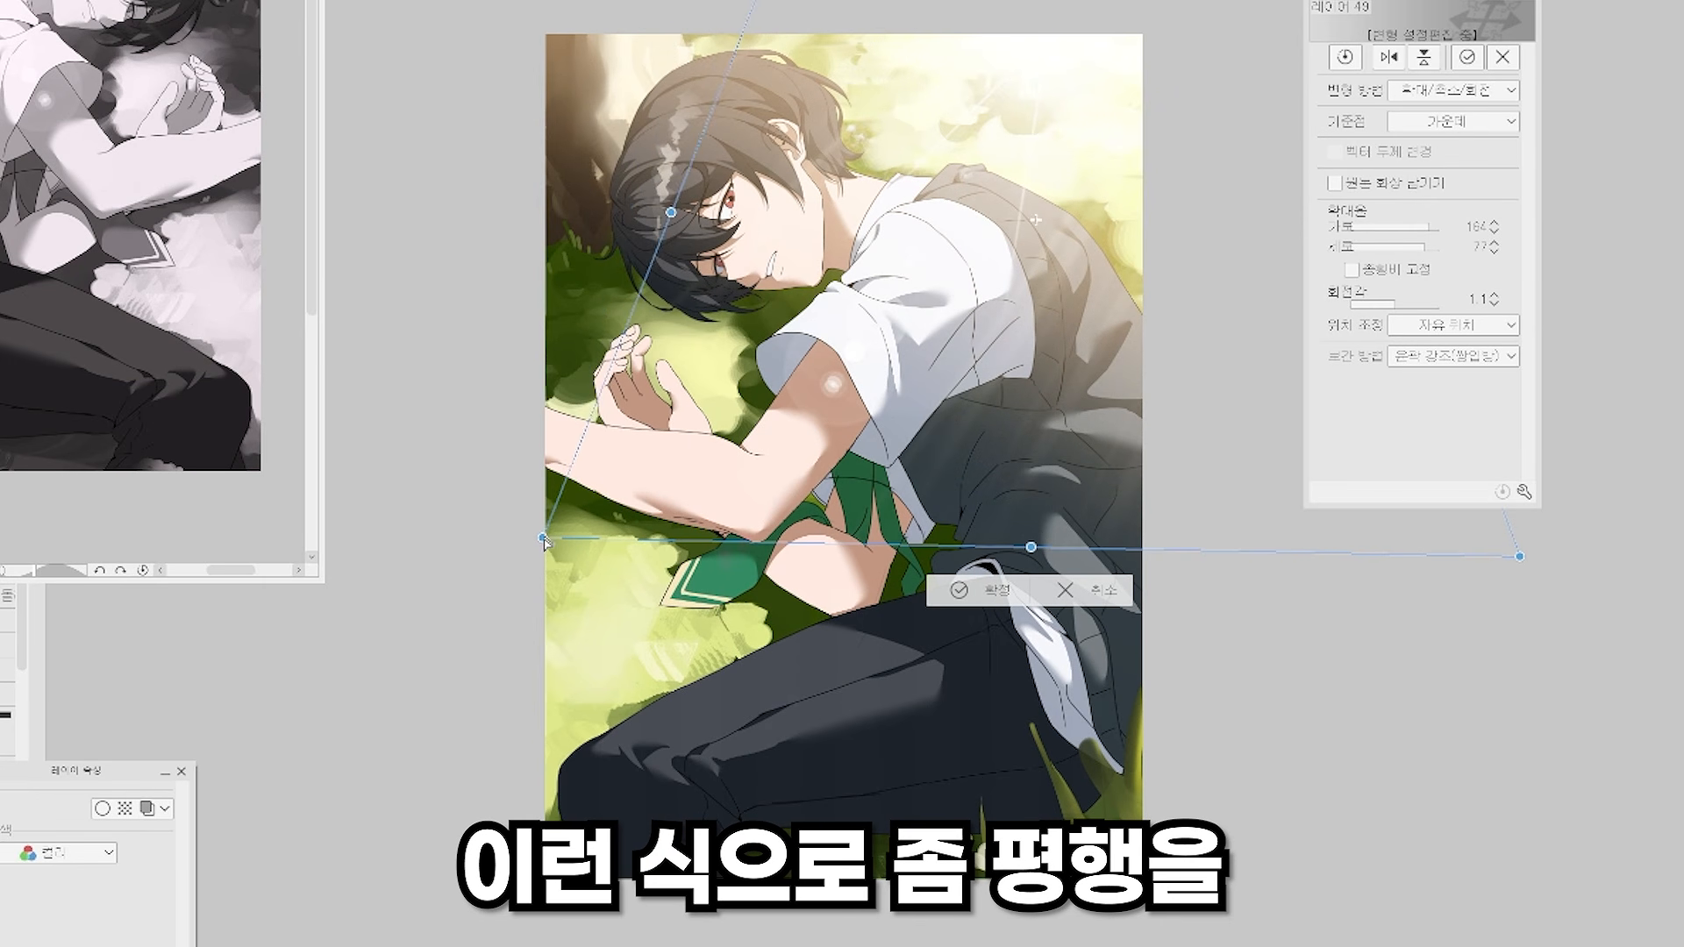
drag(544, 539, 485, 522)
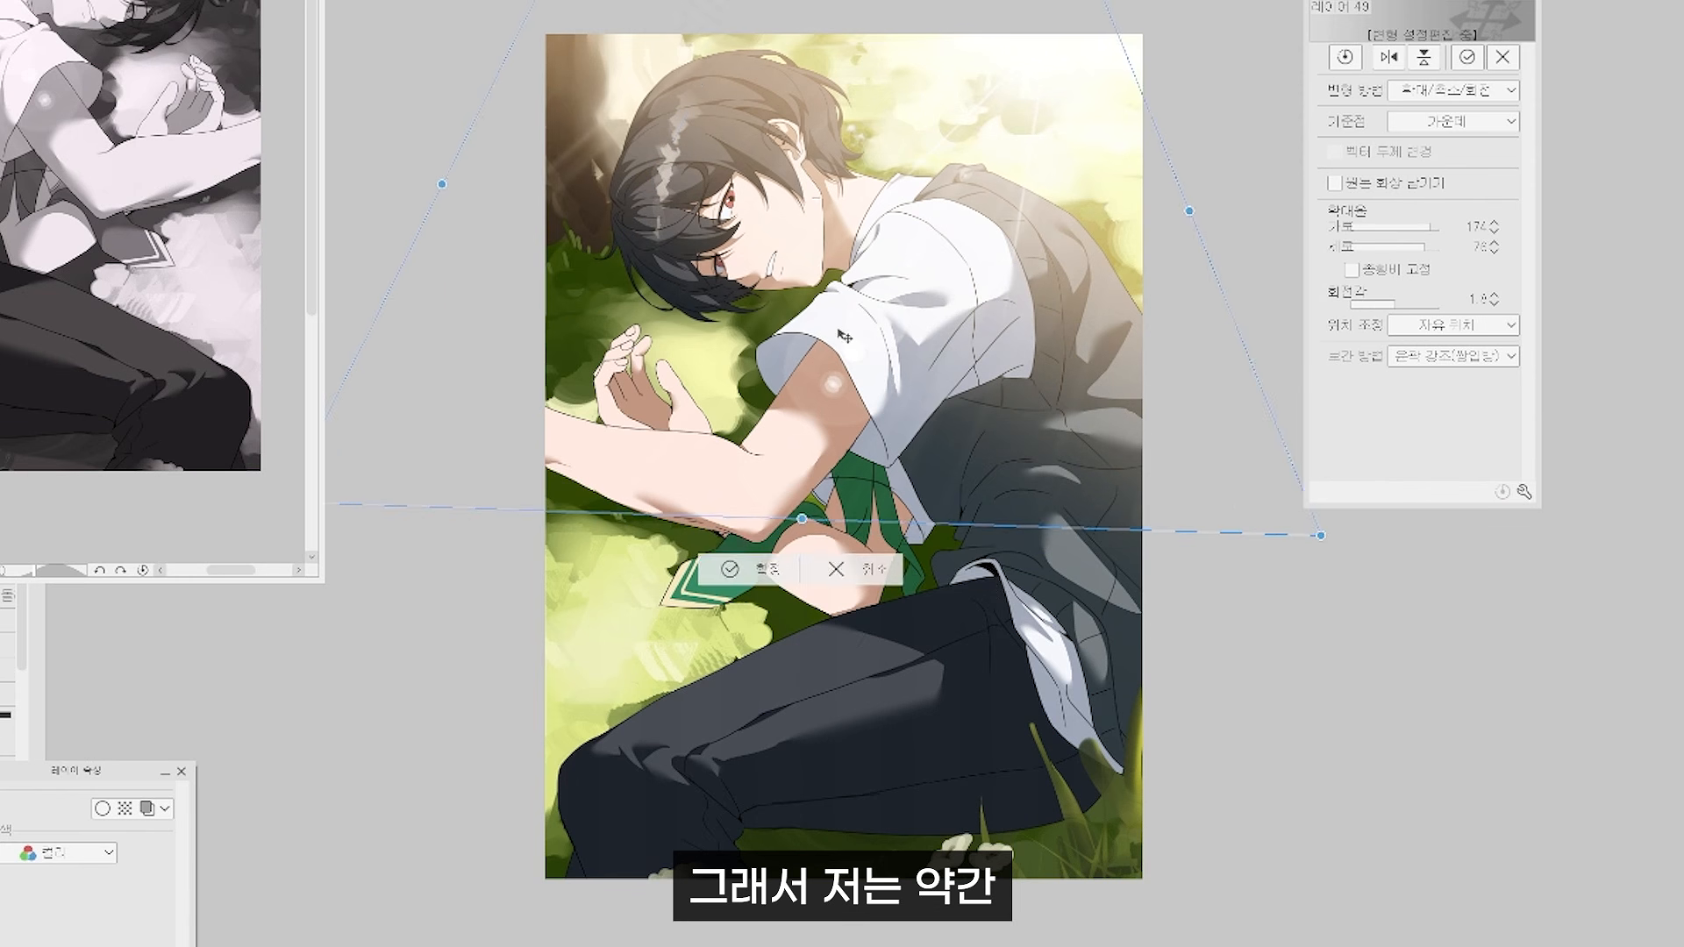
mouse_move(877, 421)
mouse_down()
mouse_move(989, 406)
mouse_move(1065, 339)
mouse_up()
key(Return)
Sketch ochre guide strokes fanning downward over the trousers to show the ray directions, and clear them.
key(b)
drag(1027, 538, 1008, 800)
drag(1088, 572, 1126, 766)
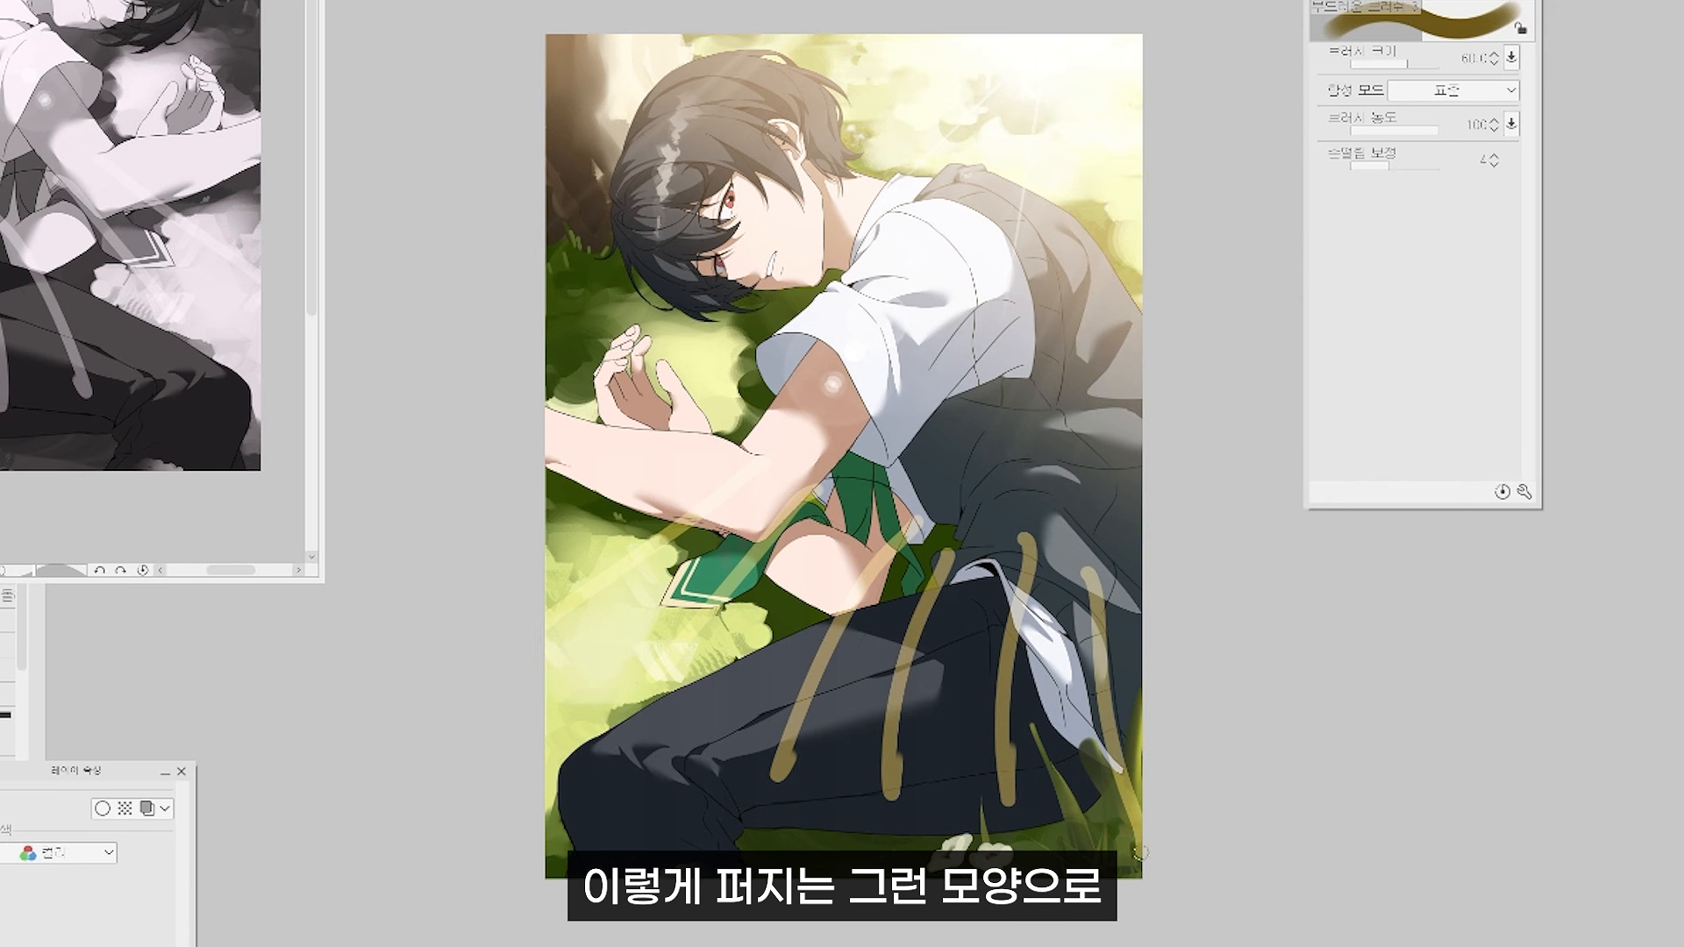
key(Delete)
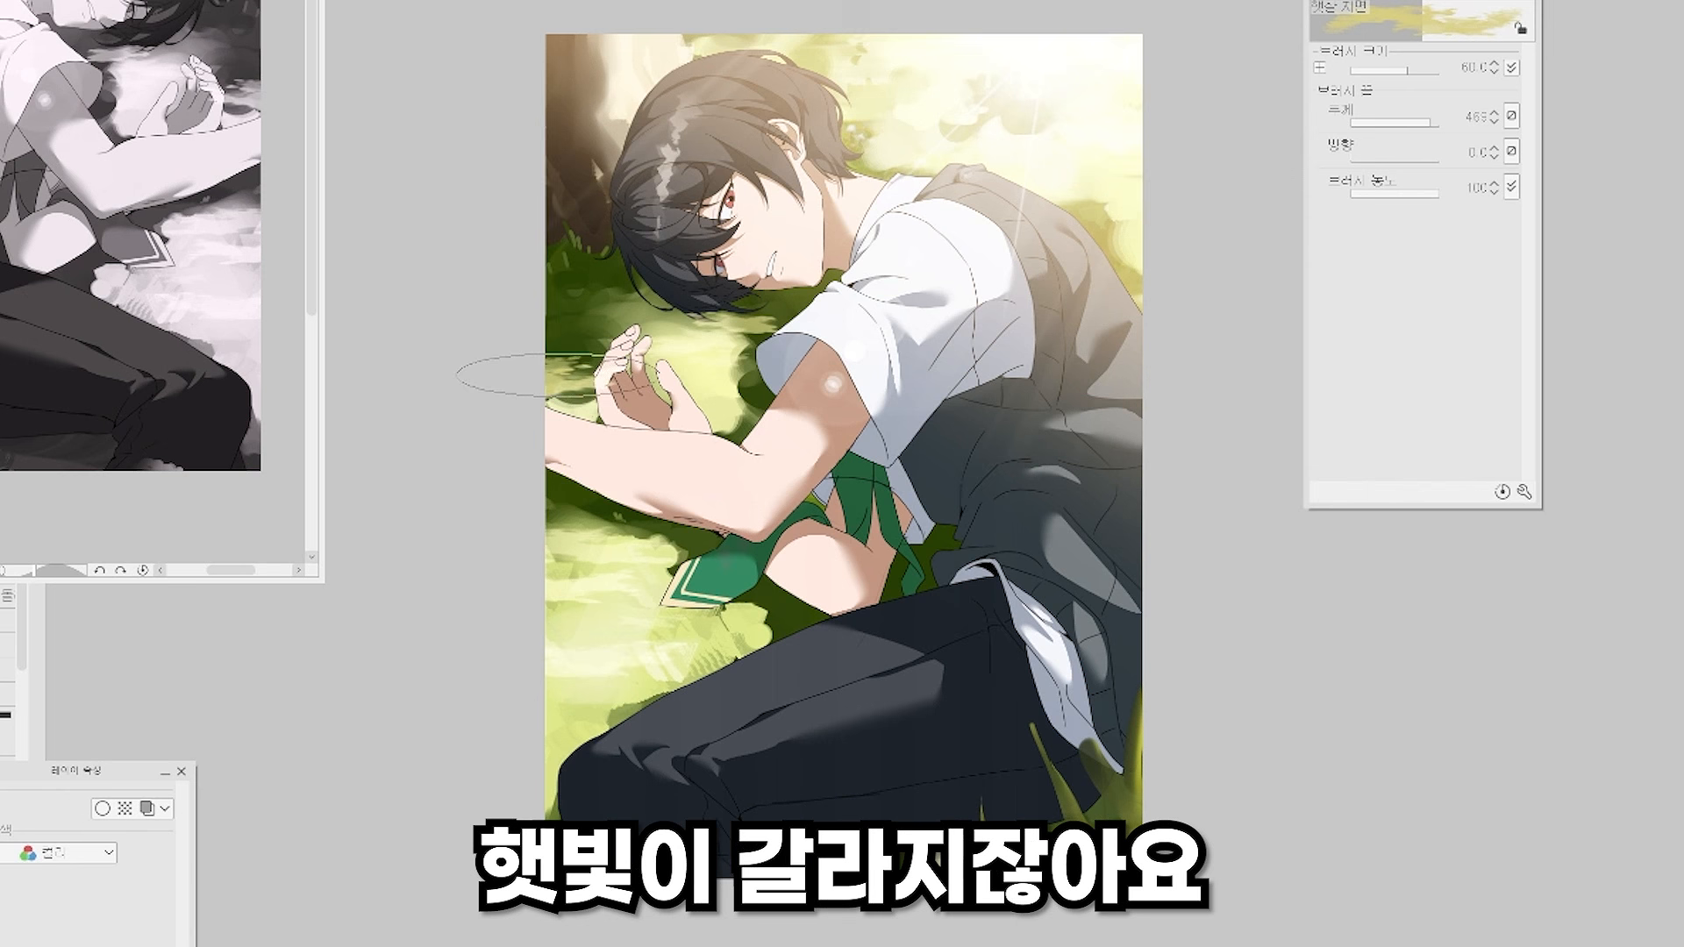
Paint streaky dappled sunlight over the grass with the ground sunlight brush, undoing the stray strokes.
mouse_move(825, 386)
mouse_down()
mouse_move(929, 404)
mouse_move(982, 447)
mouse_up()
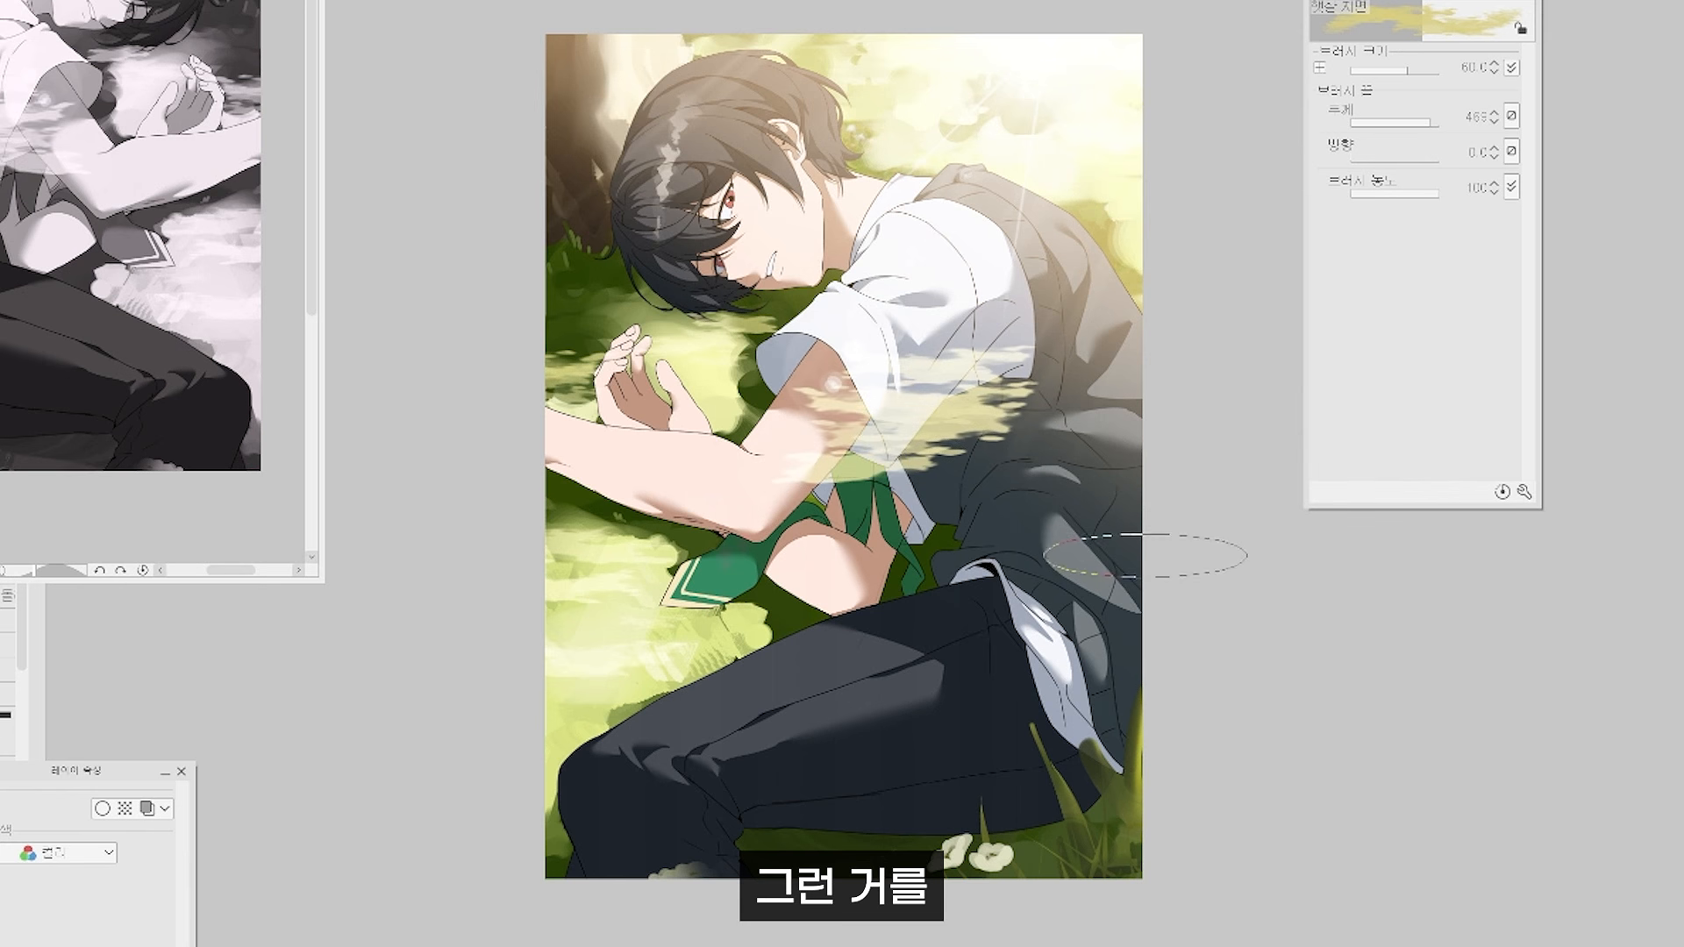
key(ctrl+z)
drag(1055, 255, 1107, 437)
drag(1107, 436, 794, 666)
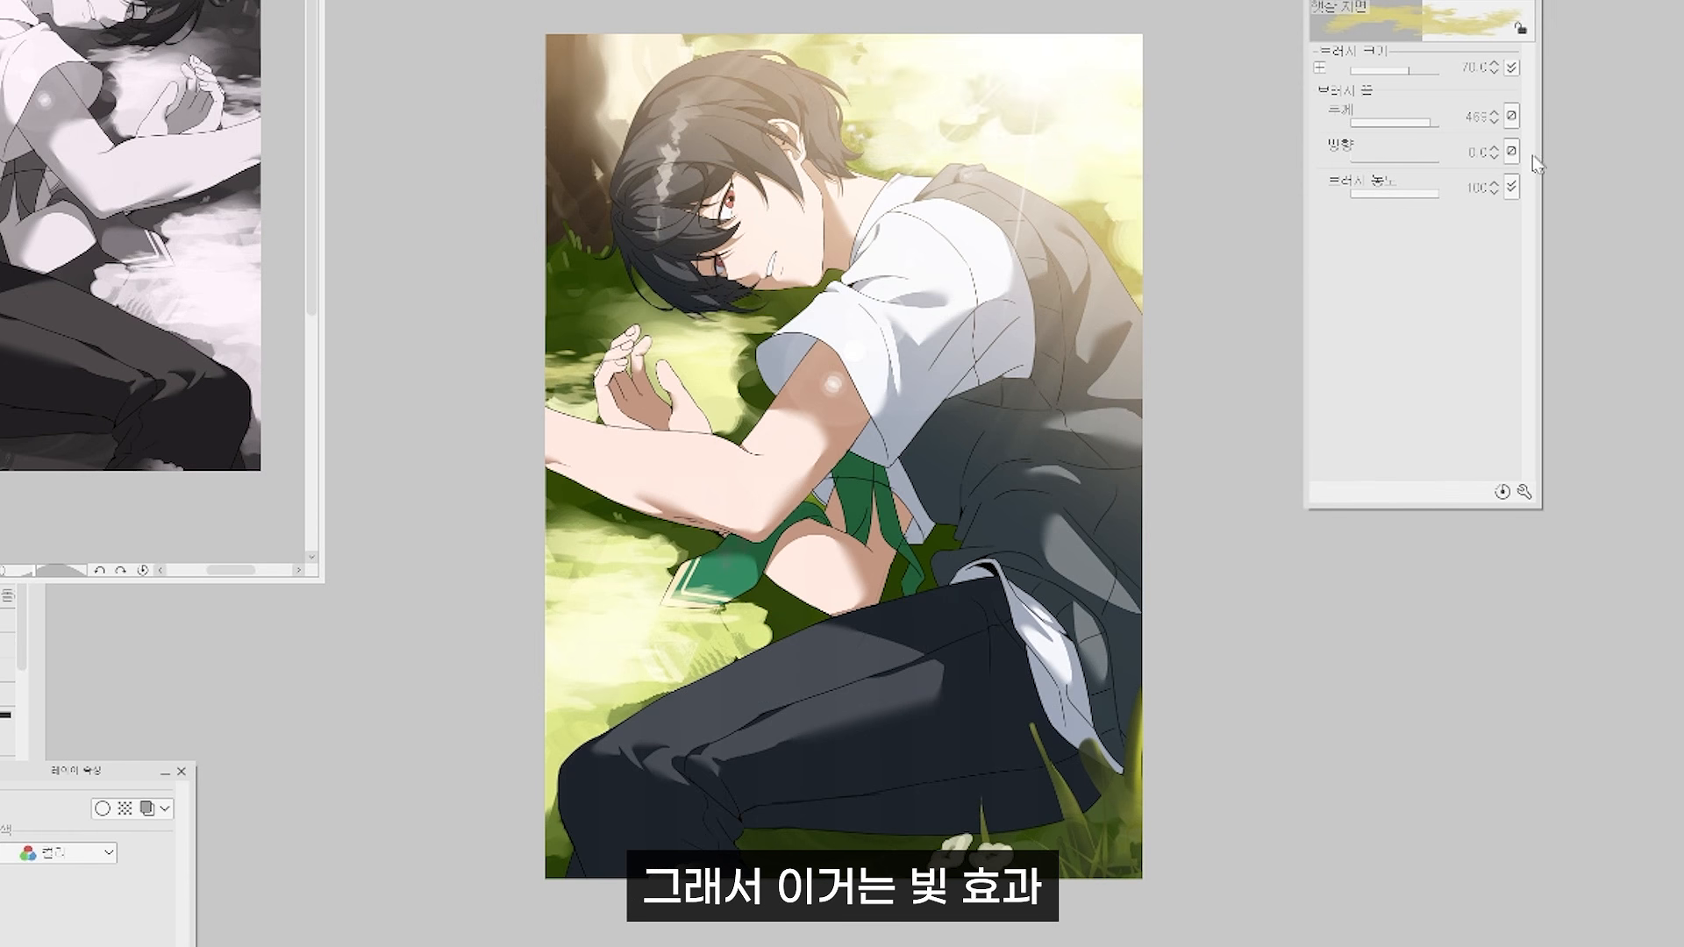
drag(649, 114, 1263, 197)
key(ctrl+z)
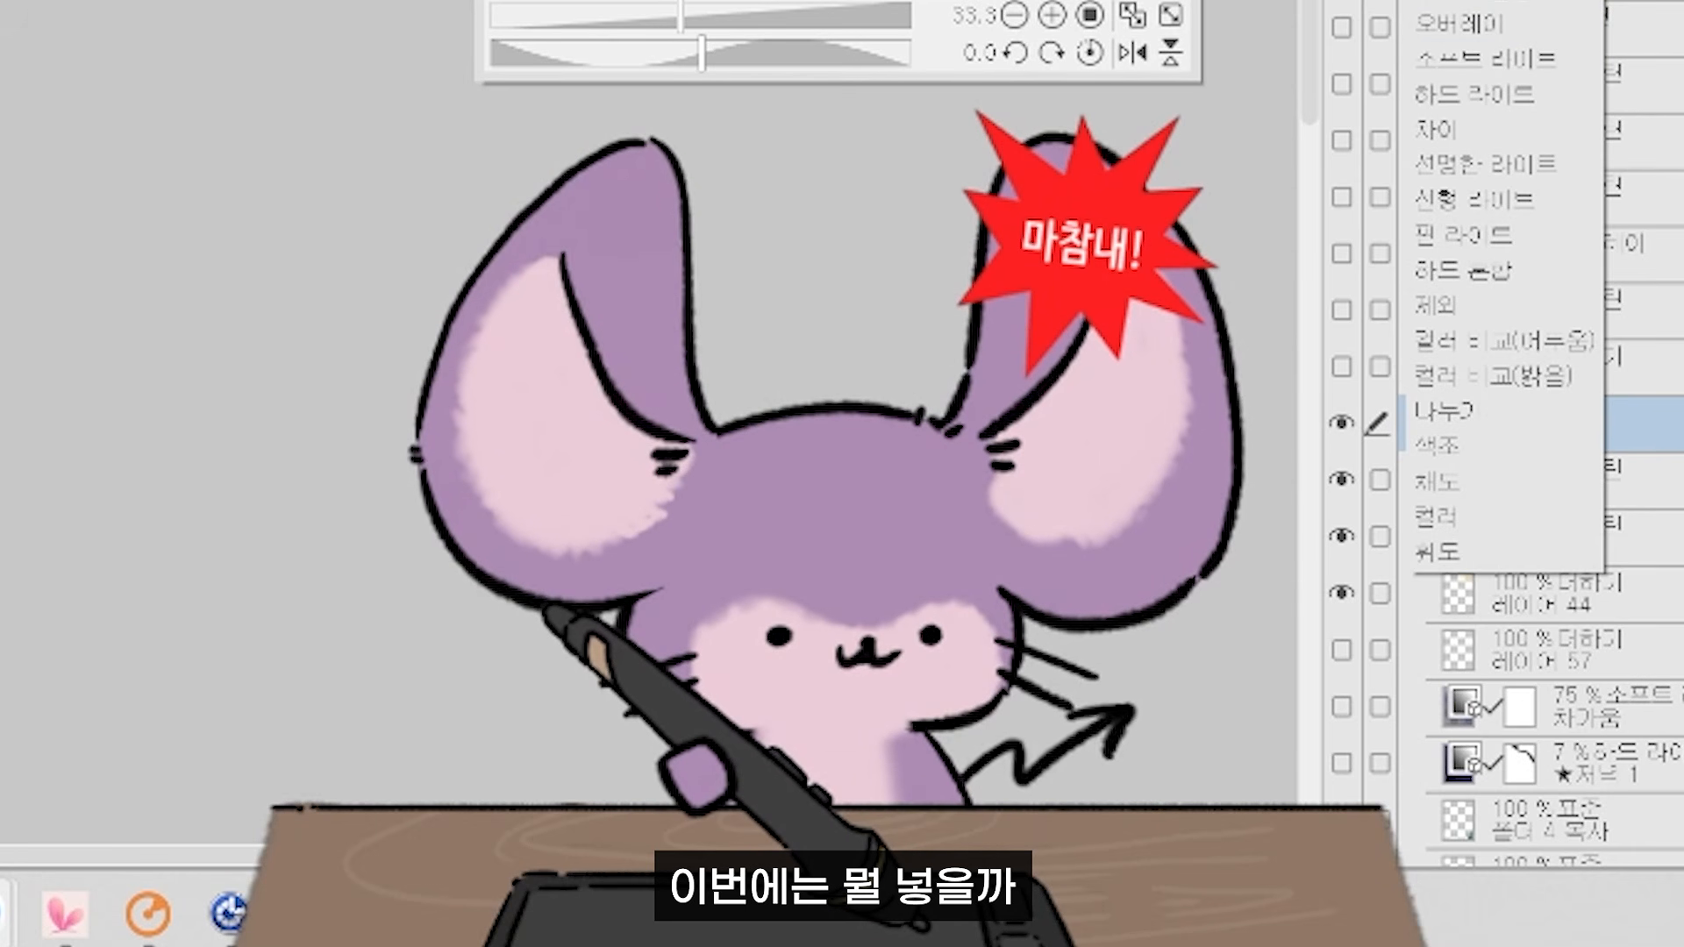
Try painting scattered light particles over the trousers at brush size 700 in yellow and in white, undoing each stroke.
click(1552, 451)
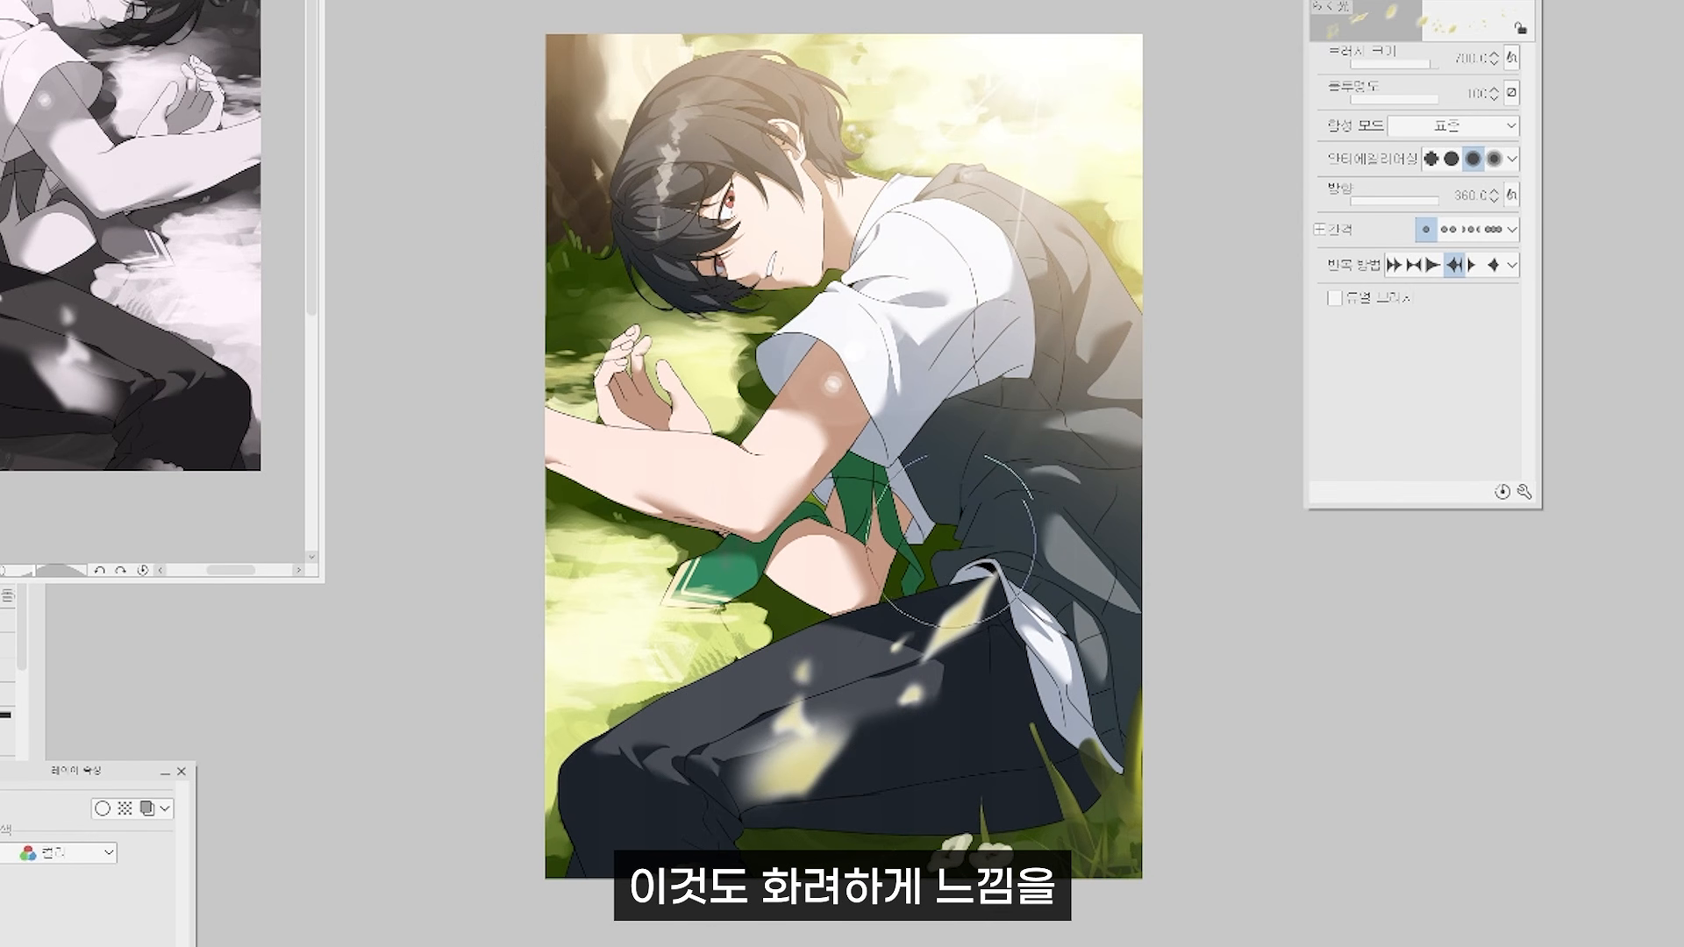
key(ctrl+z)
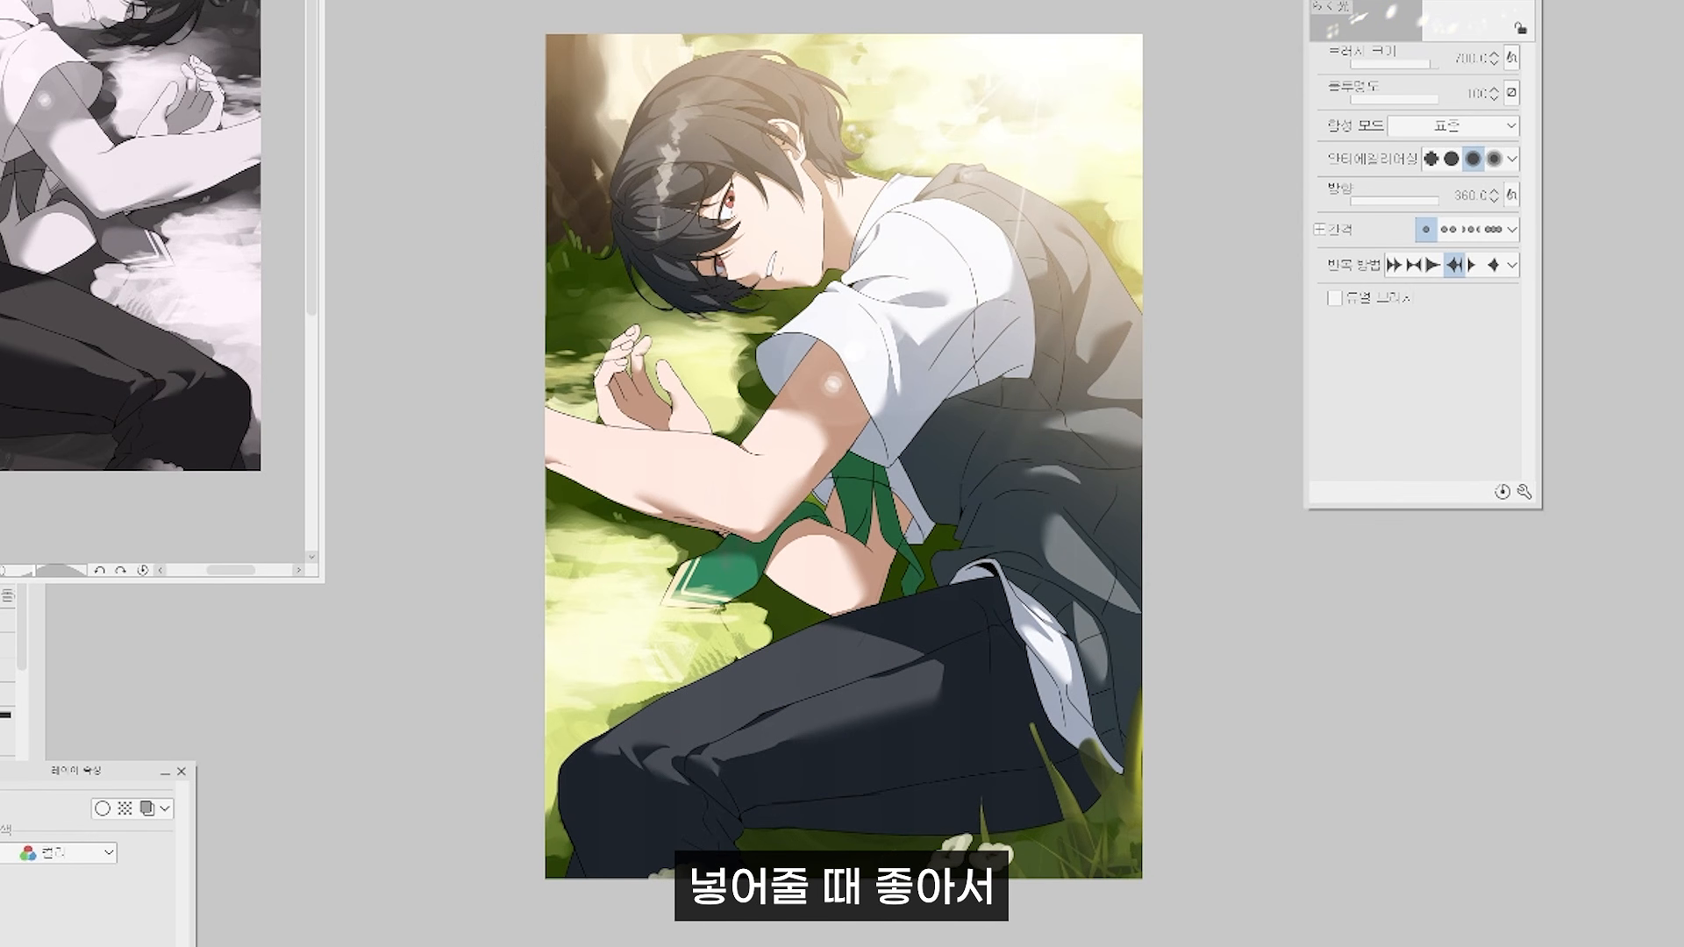
mouse_move(903, 605)
mouse_down()
mouse_move(855, 642)
mouse_move(955, 578)
mouse_move(798, 748)
mouse_up()
key(ctrl+z)
key(x)
key(ctrl+z)
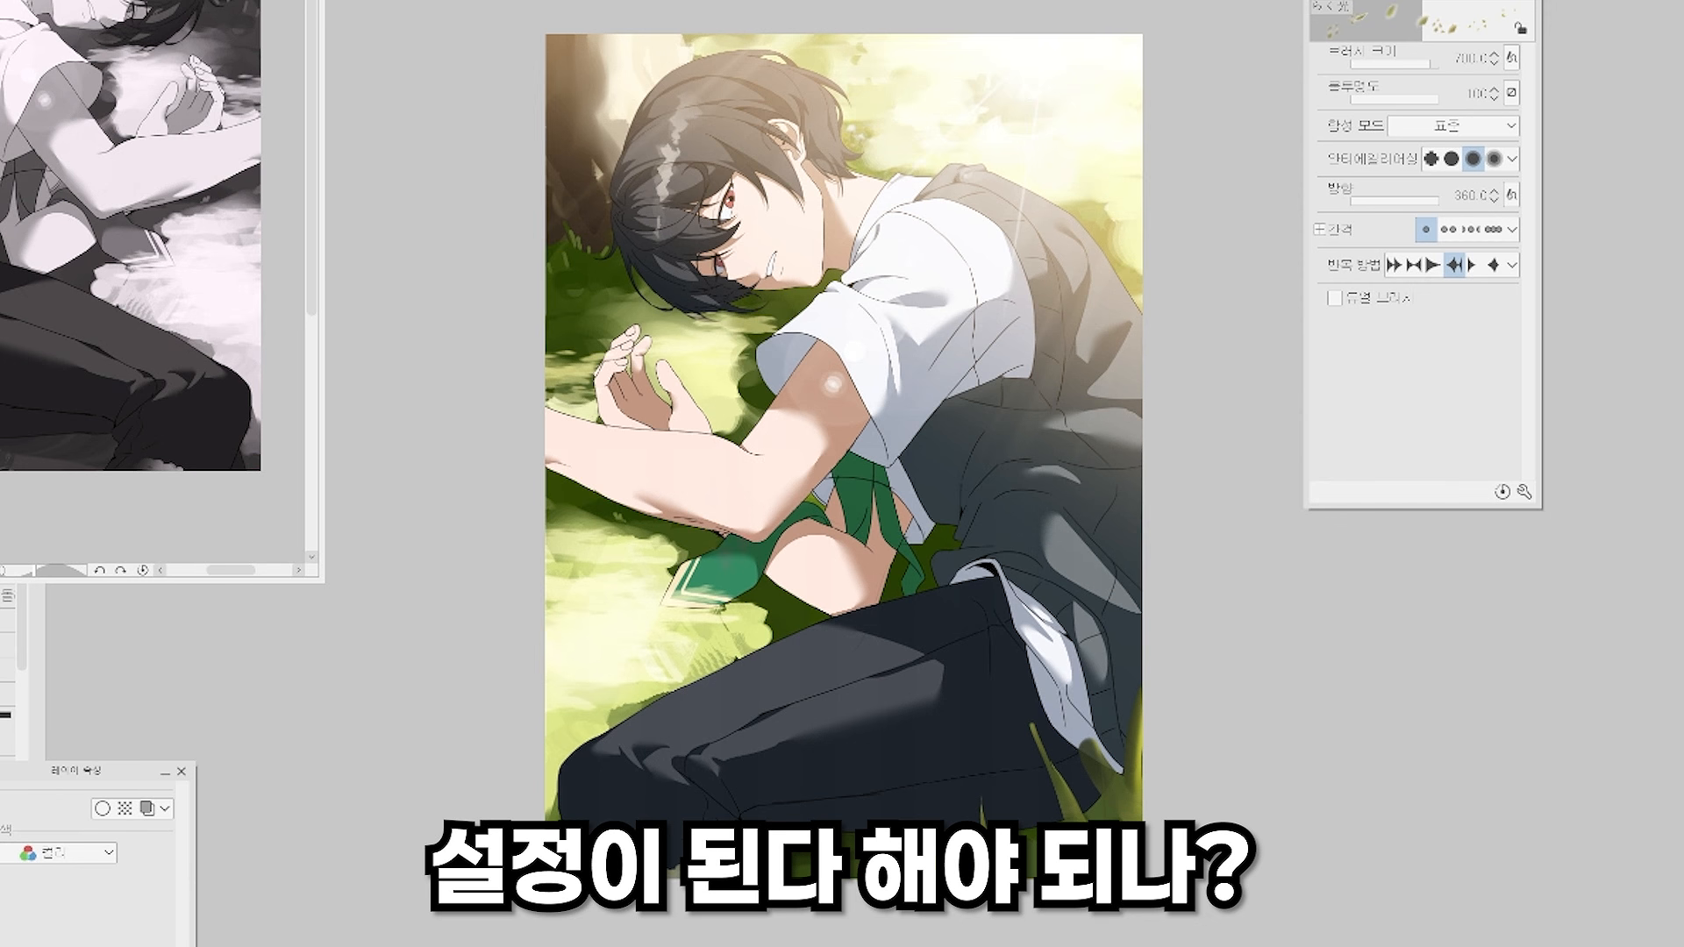
Try the particle brush with an olive main colour and a purple sub colour across the trousers, undoing each stroke.
click(1342, 478)
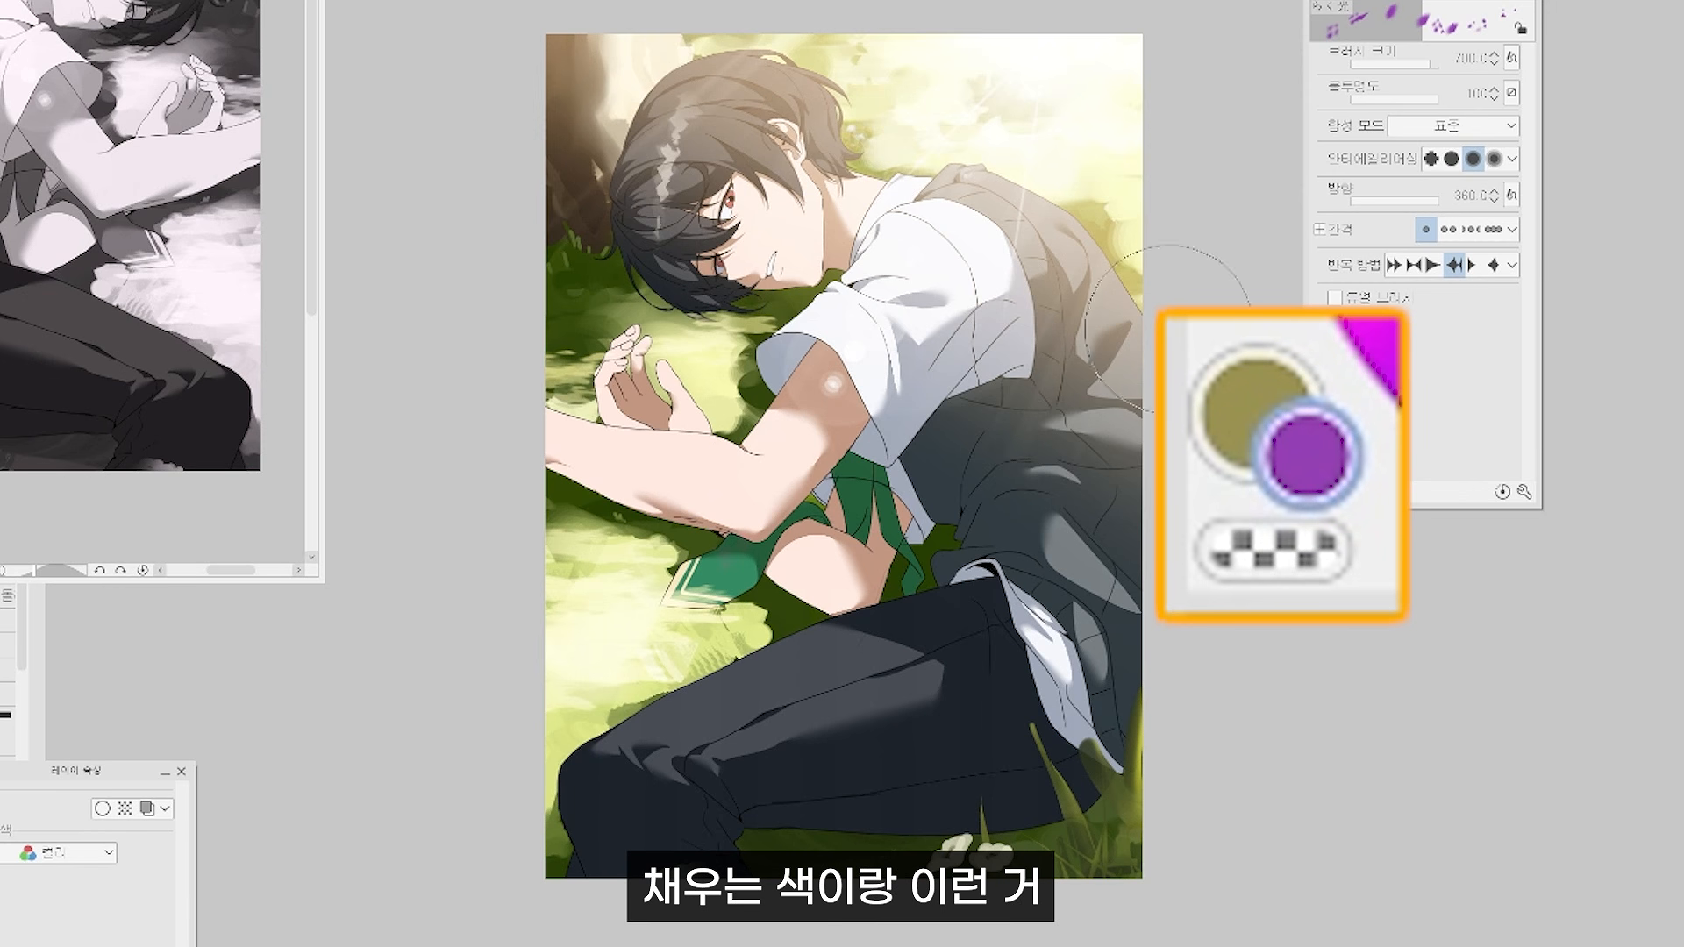
drag(1168, 329, 964, 531)
key(ctrl+z)
click(1269, 406)
drag(666, 728, 1197, 584)
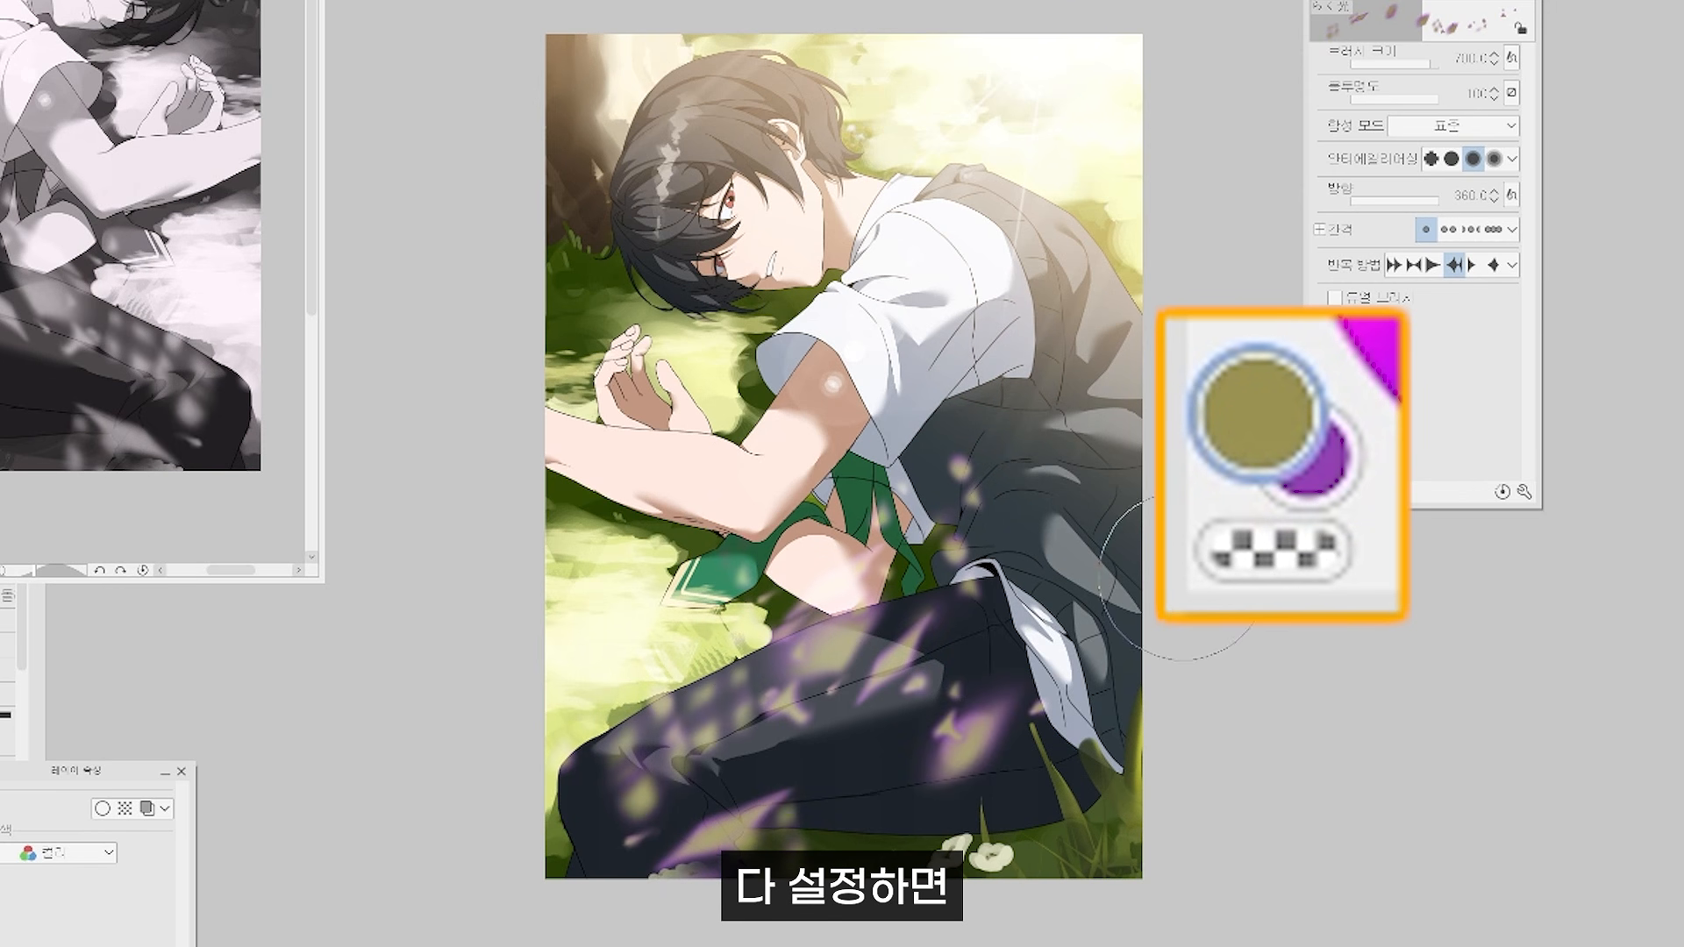
key(ctrl+z)
Try painting particles with blue-tinted colour combinations over the clothes, and undo all of these strokes.
drag(1035, 429, 801, 740)
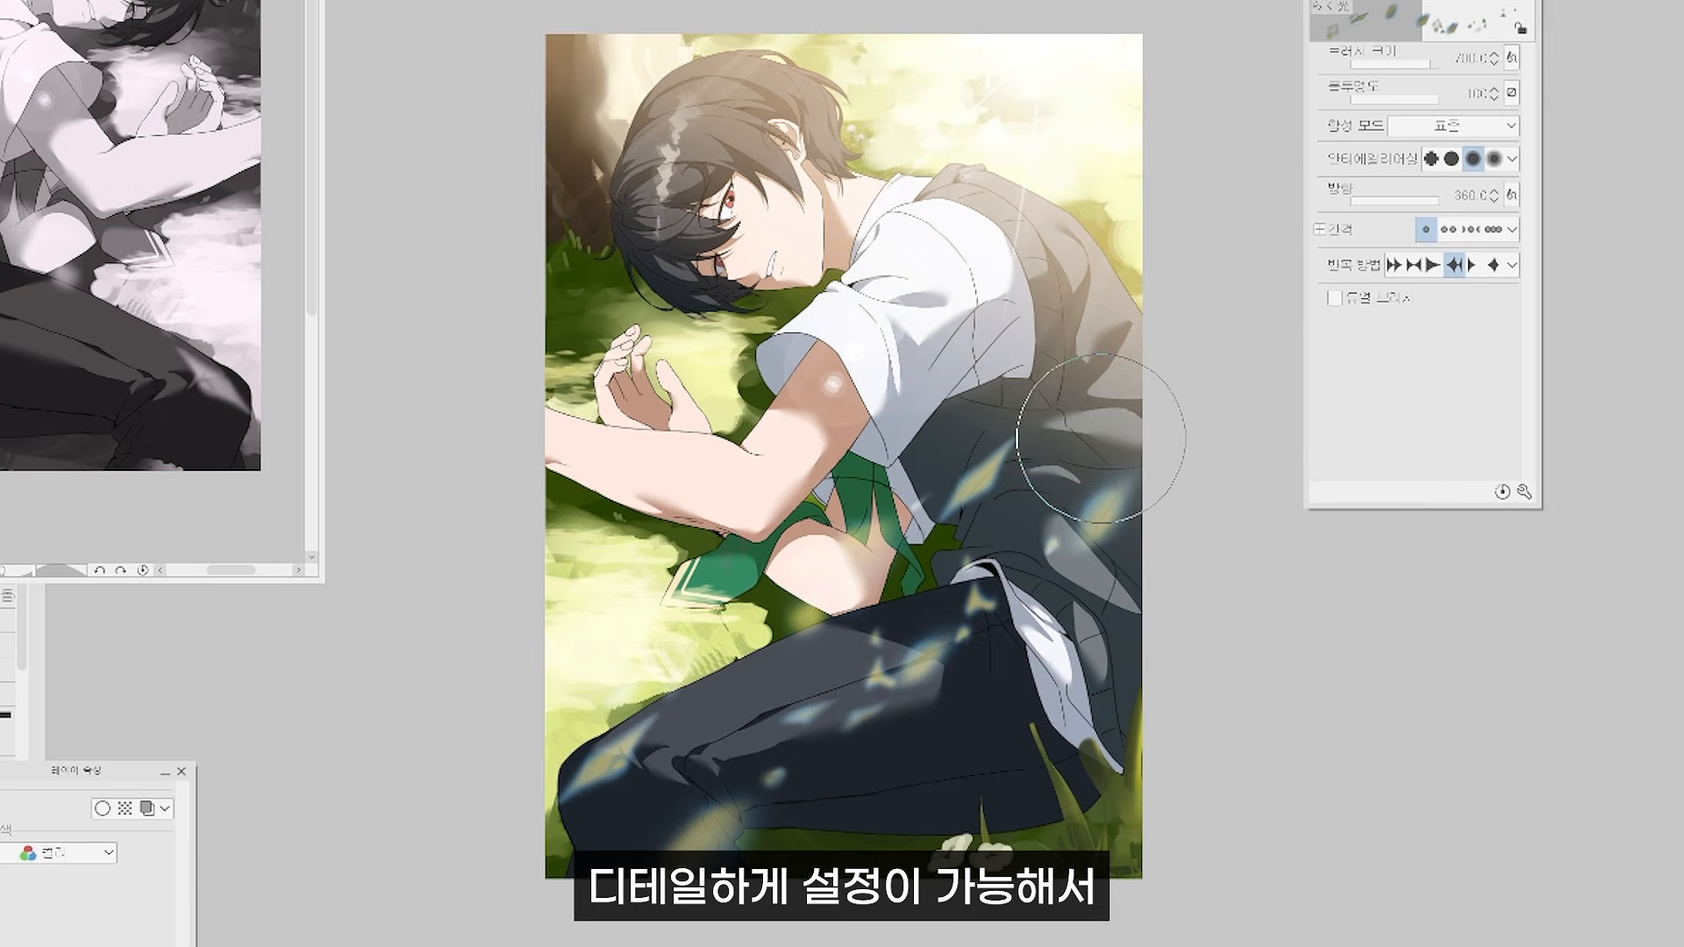
key(ctrl+z)
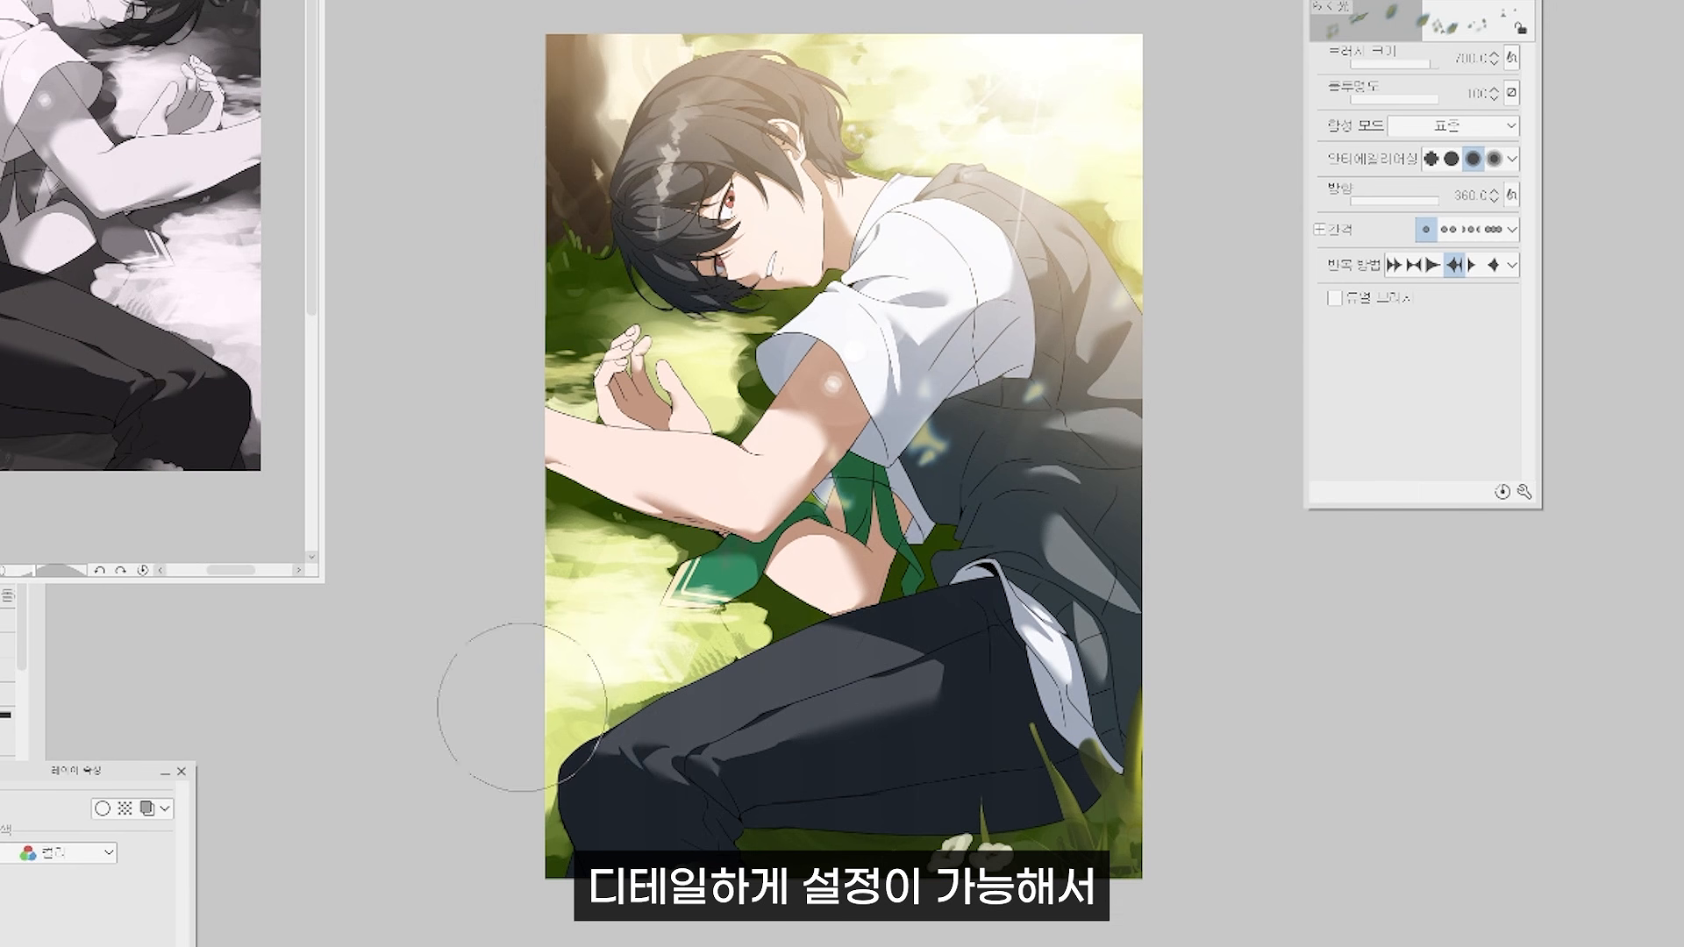
key(ctrl+z)
drag(1088, 351, 807, 728)
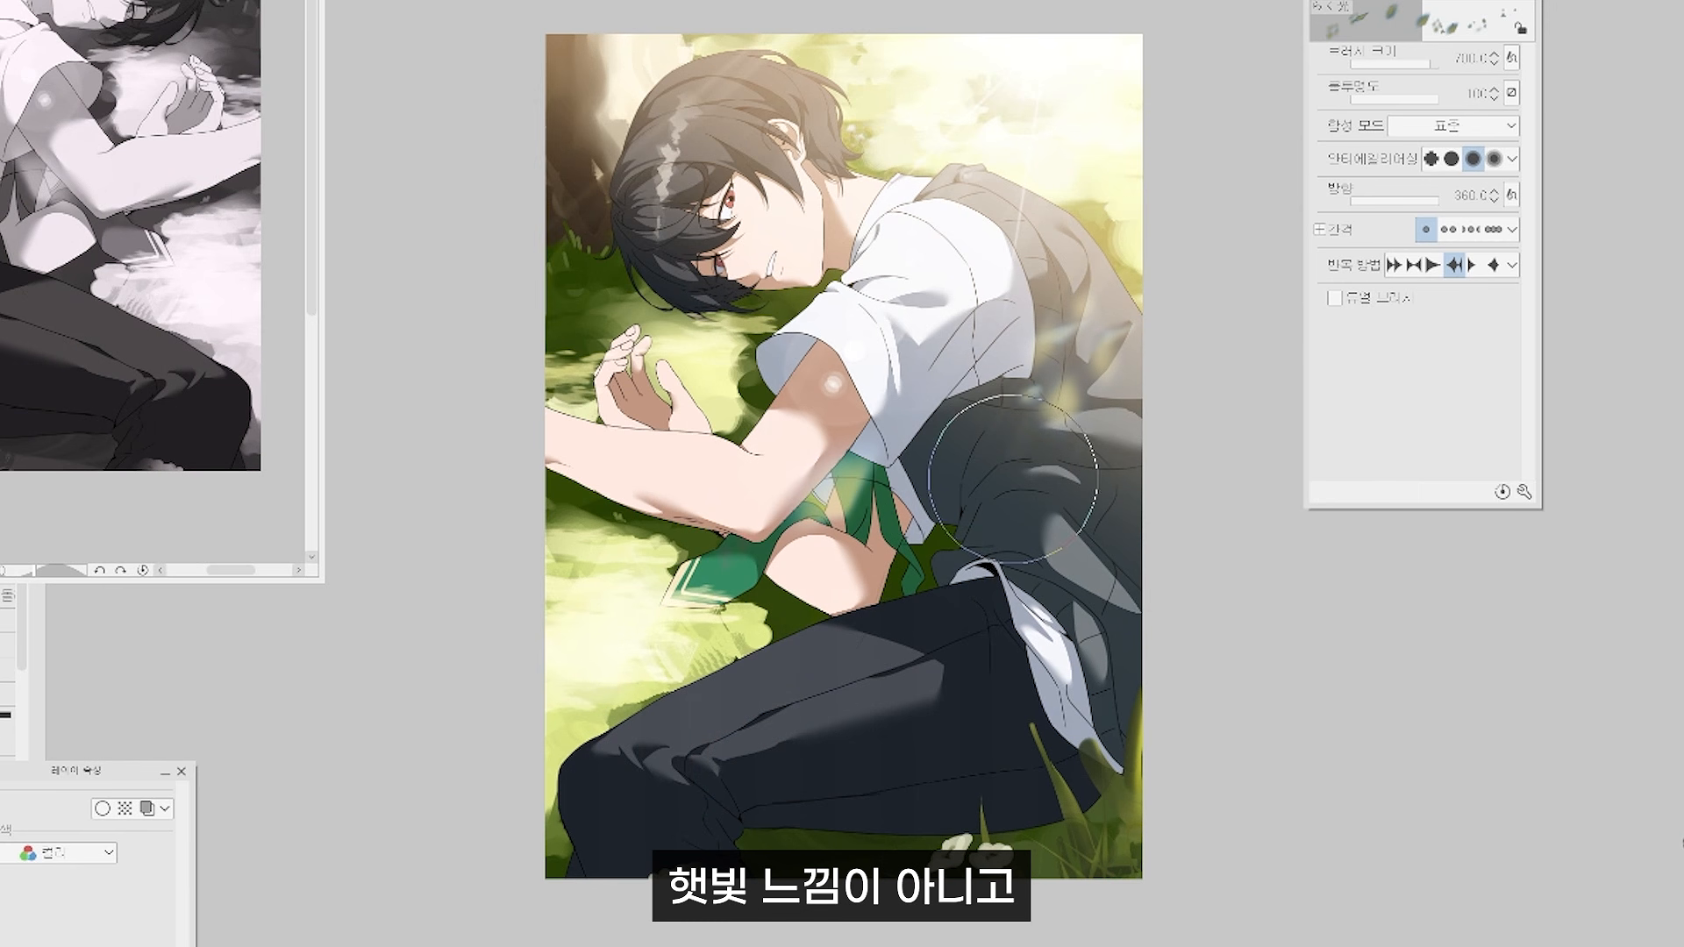
key(ctrl+z)
key(ctrl+z)
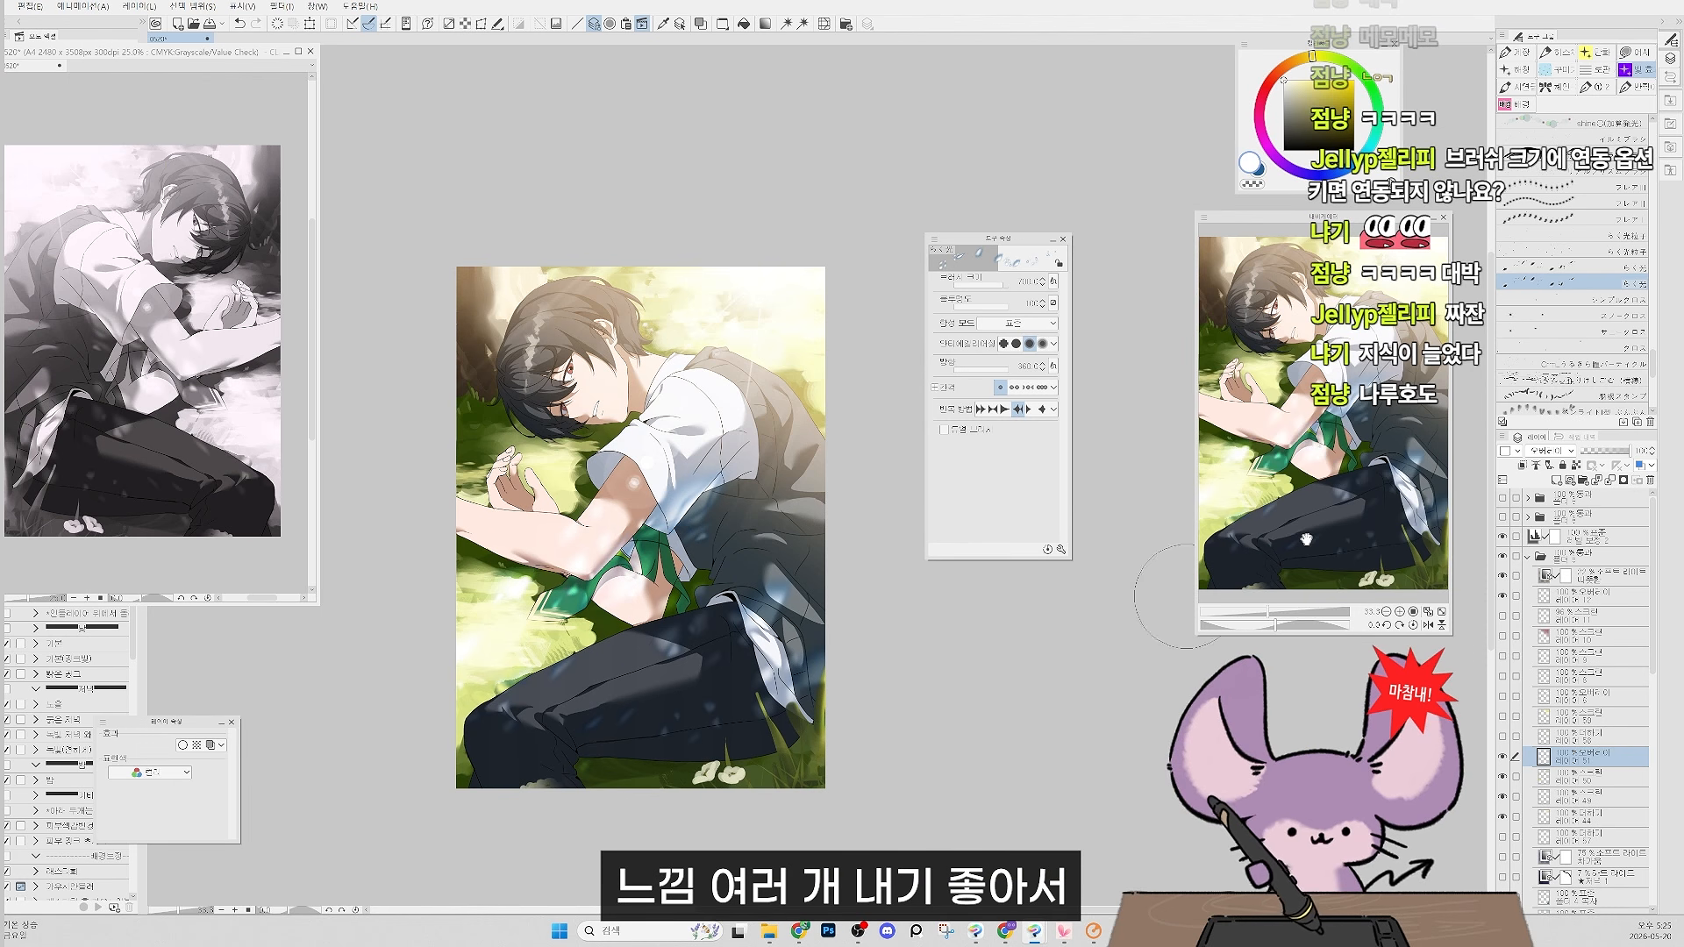
key(ctrl+z)
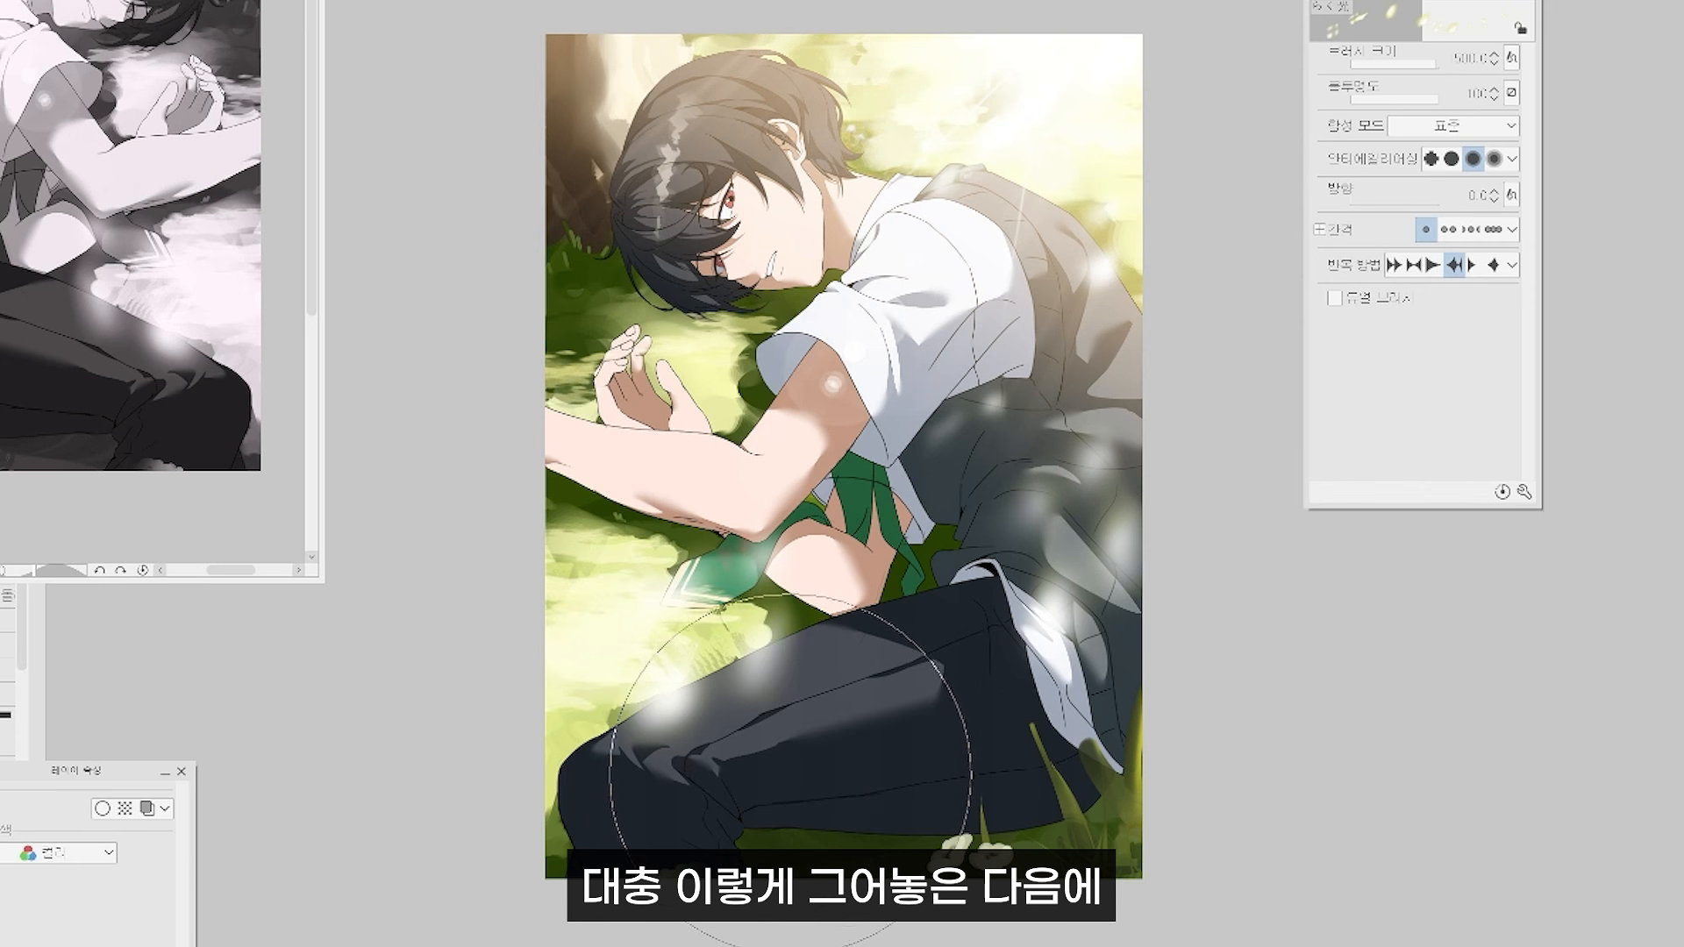
Stamp pale yellow light particles around the green tie and upper trousers, undoing and retrying their placement.
drag(877, 543, 622, 864)
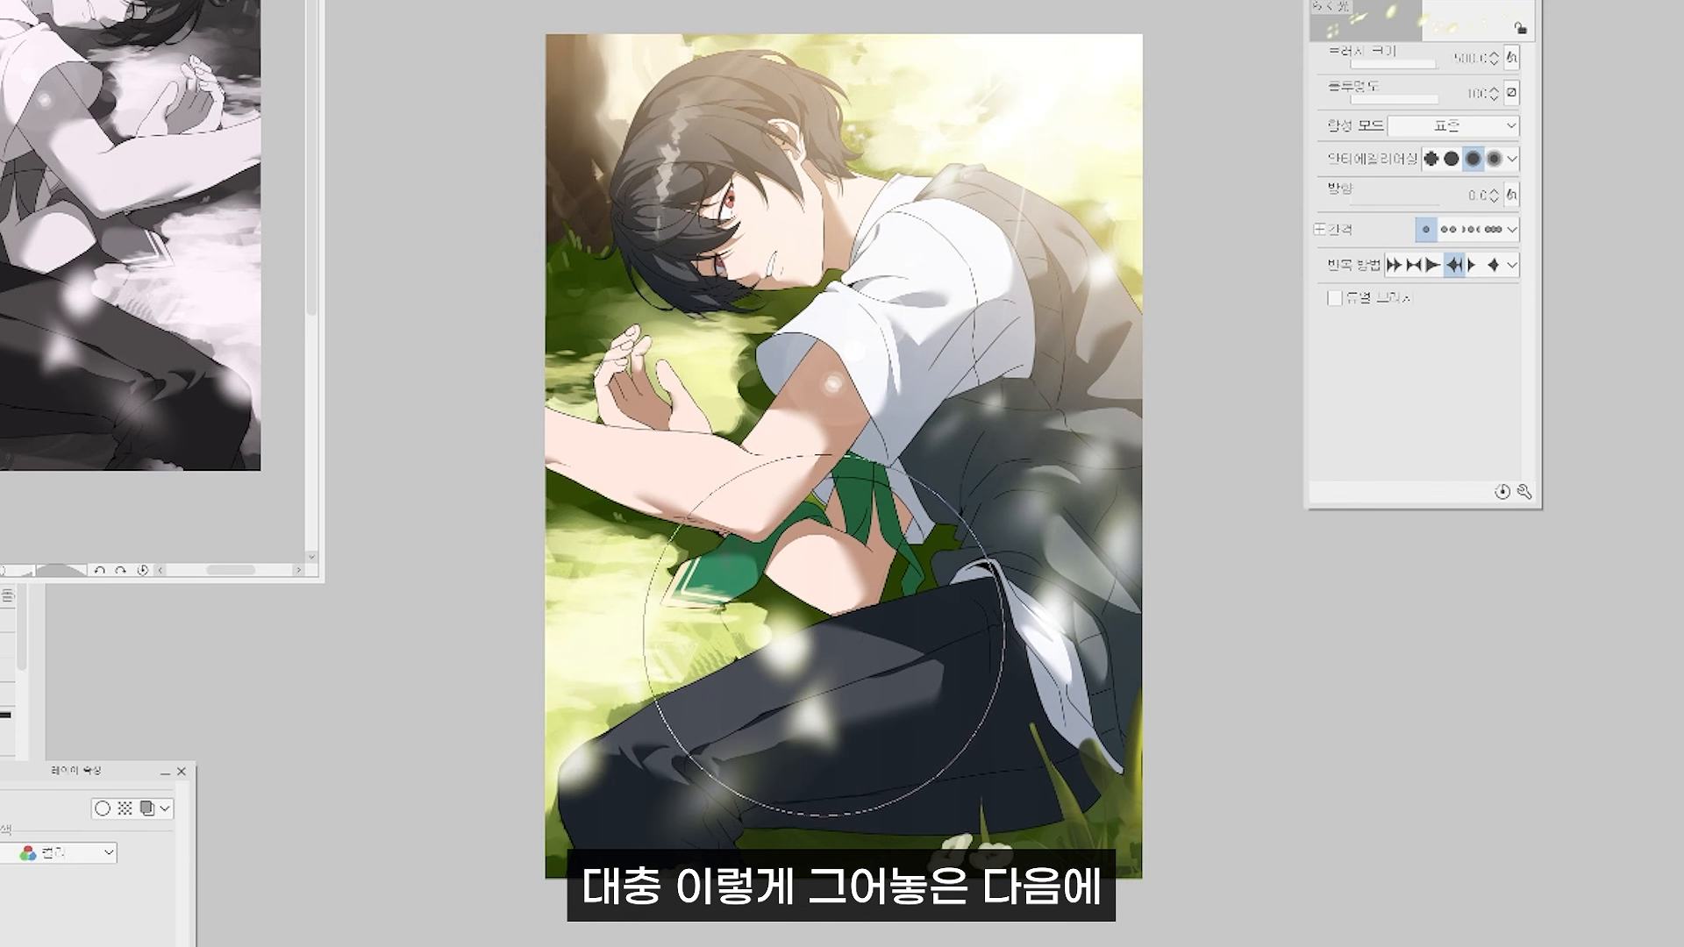
key(ctrl+z)
click(781, 733)
key(ctrl+z)
click(783, 733)
click(785, 746)
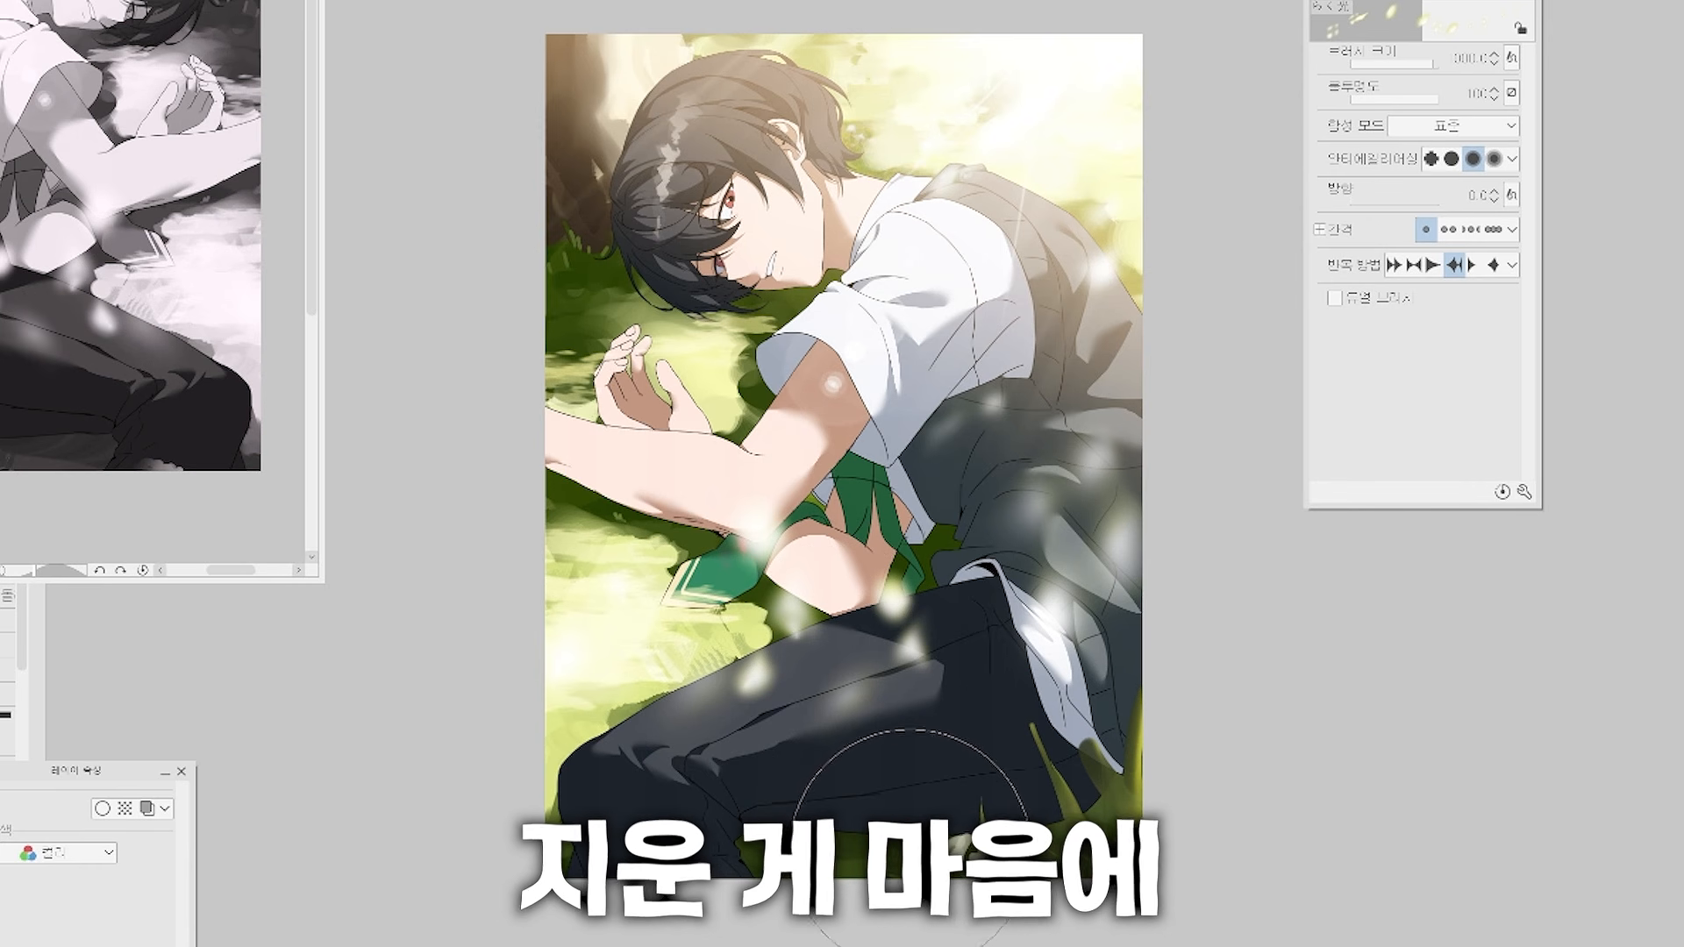
click(864, 719)
click(868, 785)
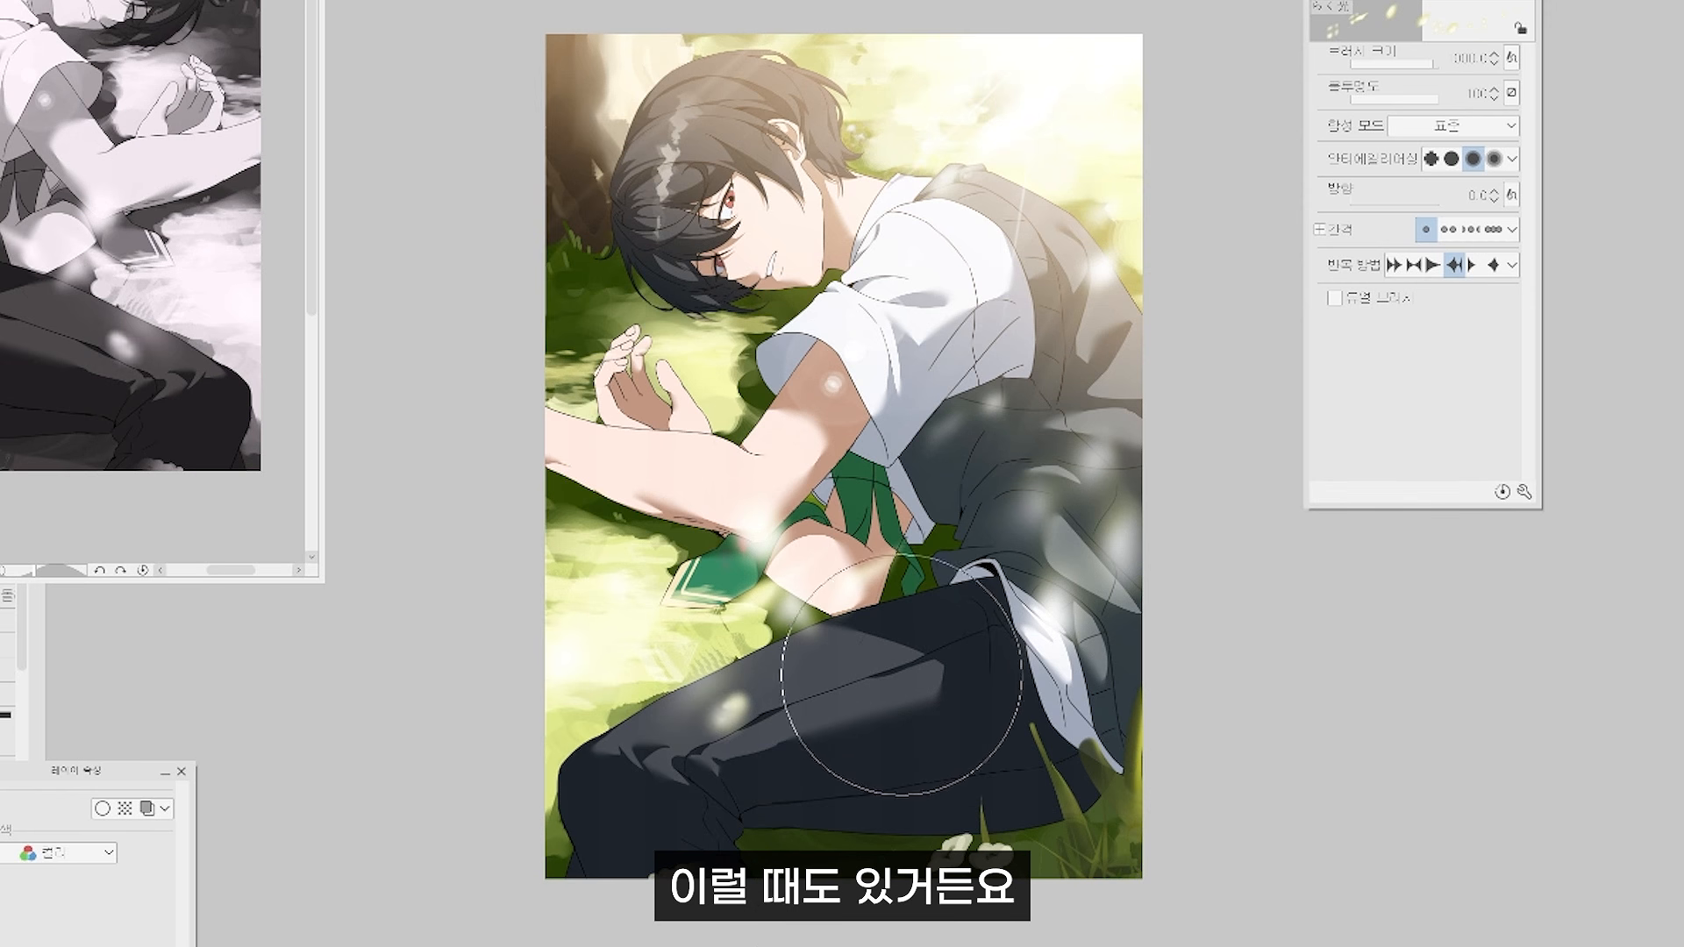
Restamp the light particles over the lower trousers several times, undoing the unwanted scatter patterns.
key(ctrl+z)
click(846, 702)
key(ctrl+z)
click(796, 779)
key(ctrl+z)
click(877, 667)
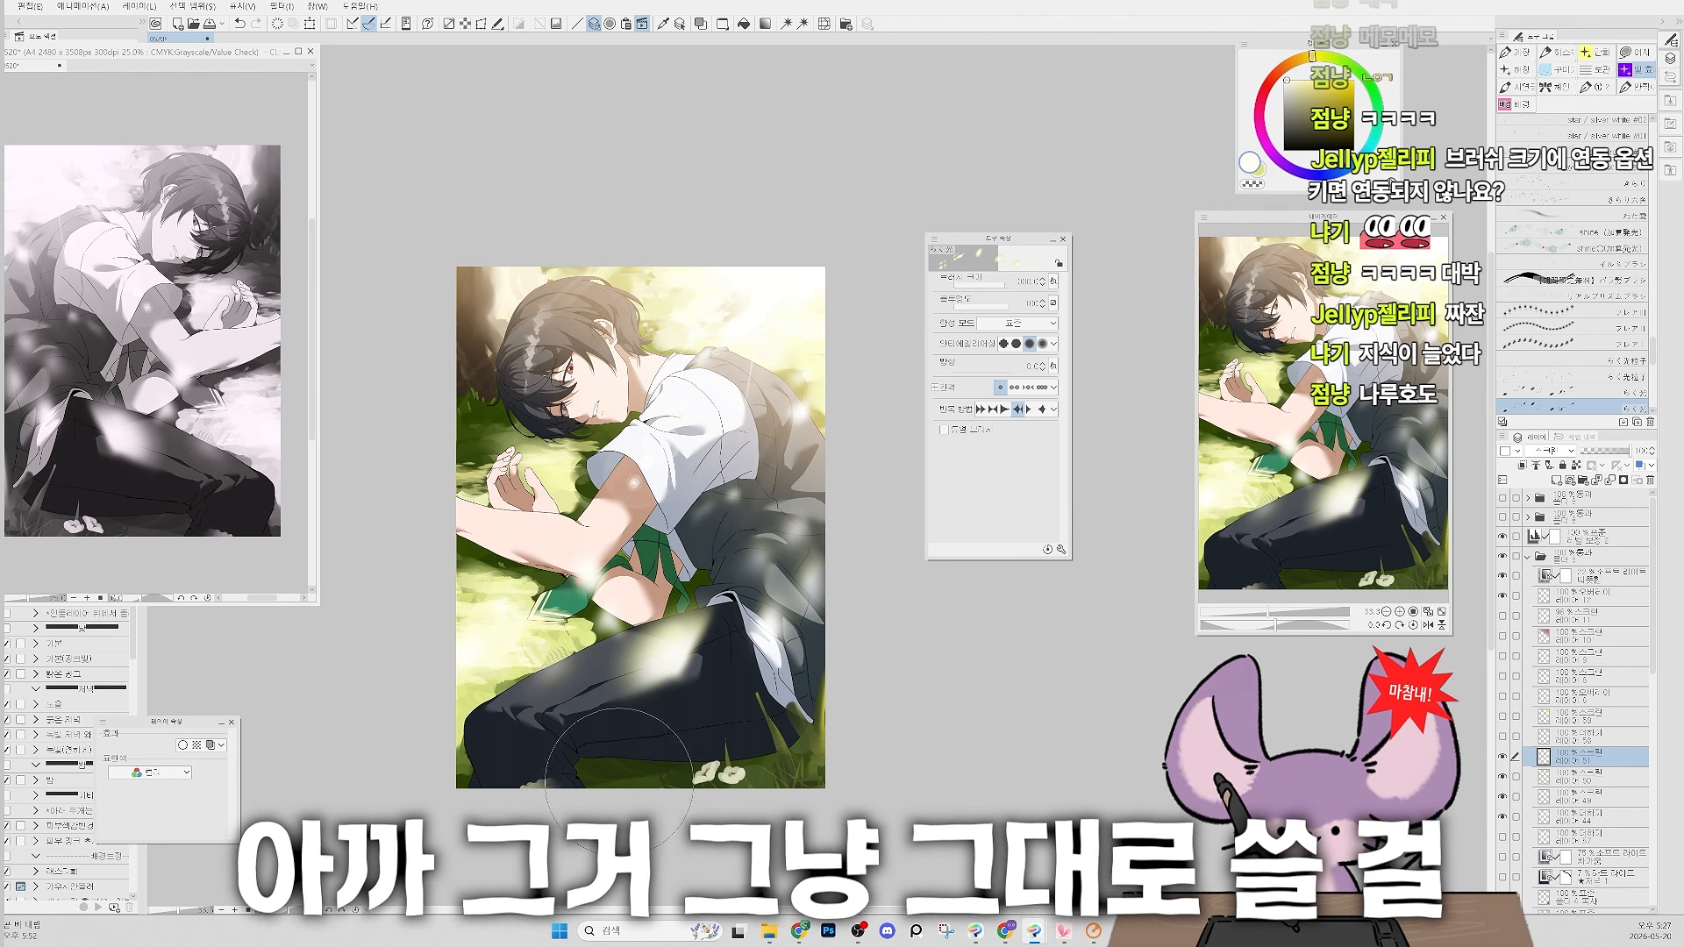
key(ctrl+z)
click(672, 663)
key(ctrl+z)
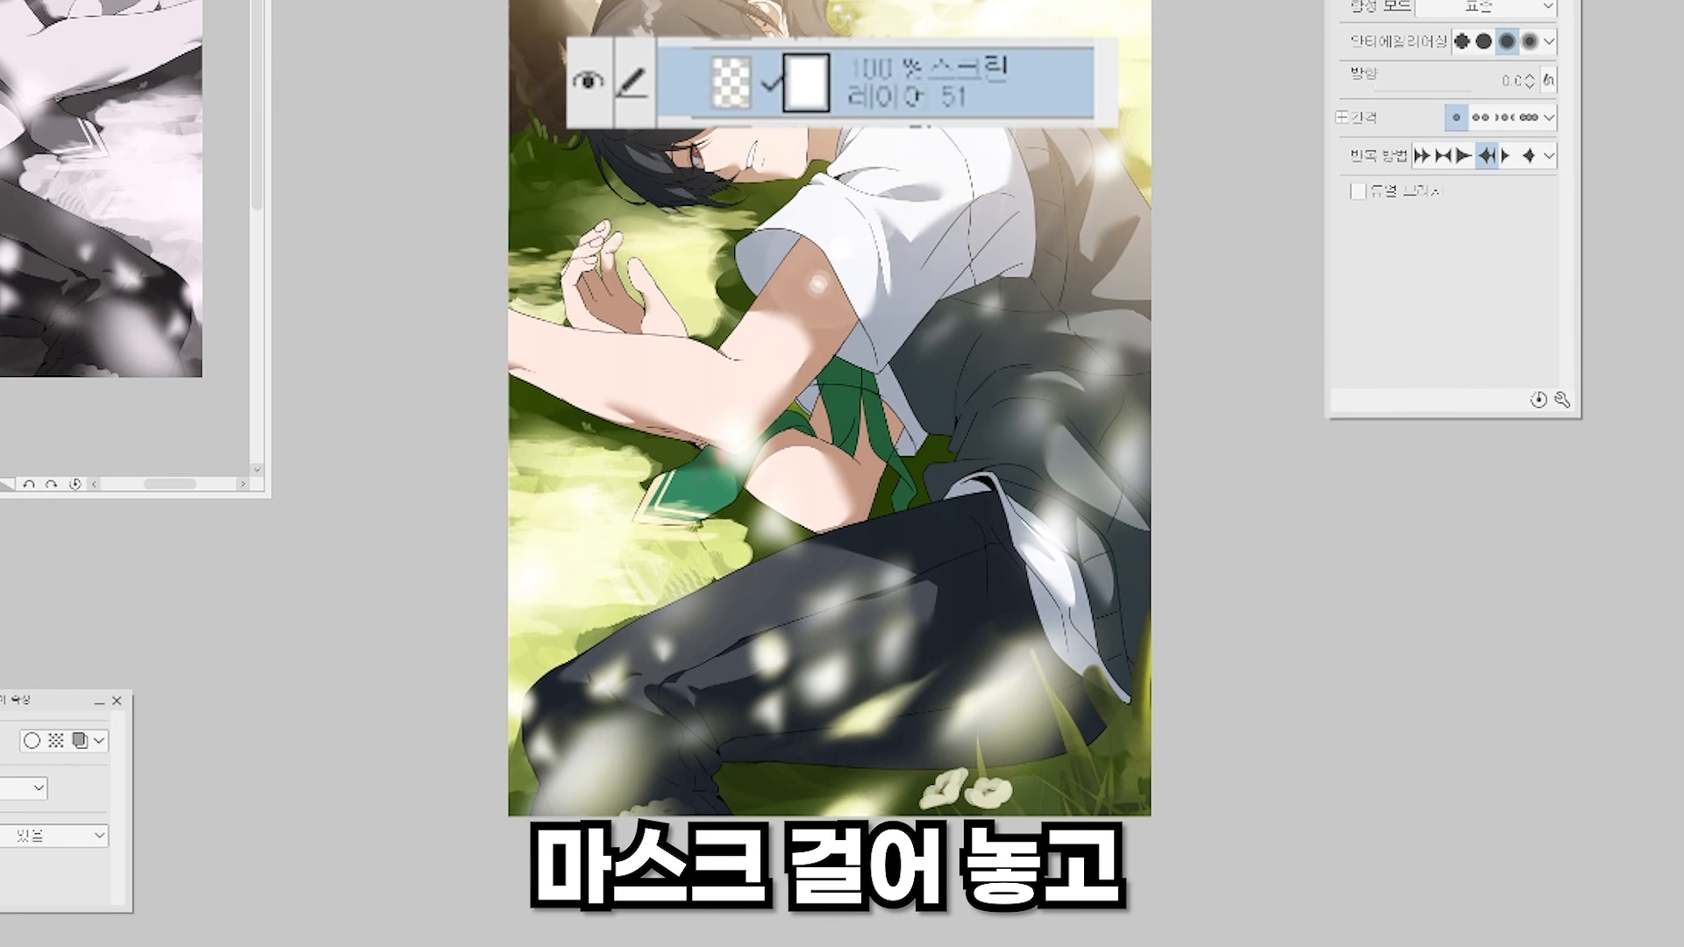
Try erasing the particles over the trousers through the Screen layer's mask, and undo the mask edits.
key(e)
mouse_move(857, 602)
mouse_down()
mouse_move(579, 781)
mouse_move(857, 750)
mouse_move(1064, 797)
mouse_up()
drag(810, 797, 659, 637)
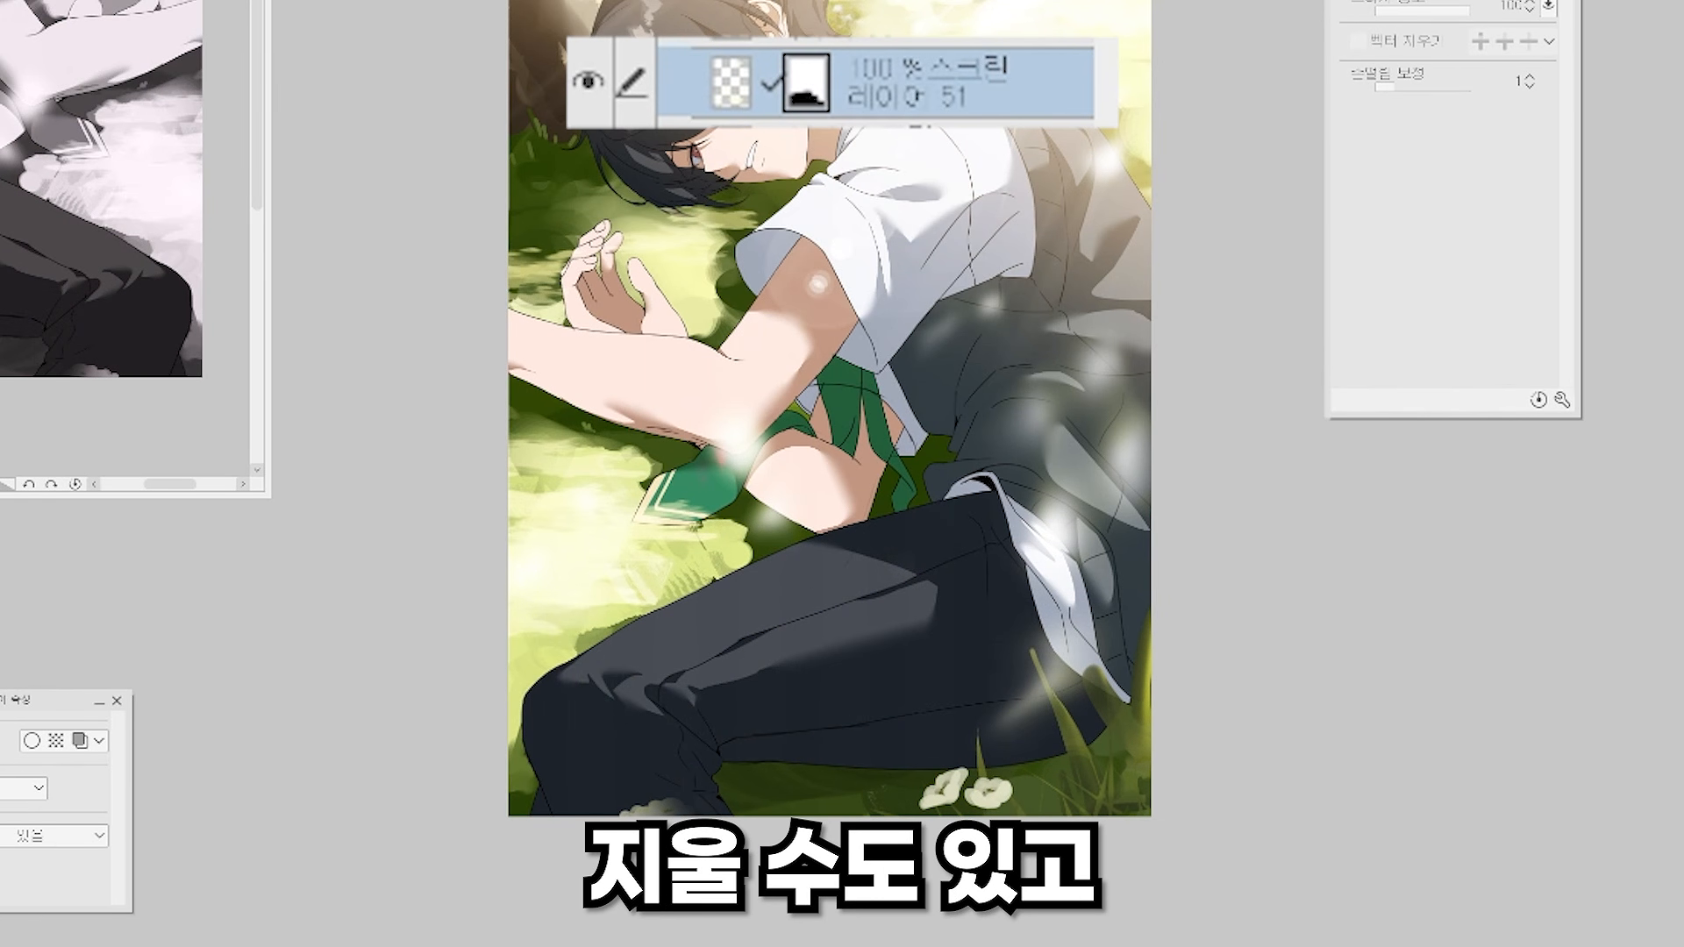
key(b)
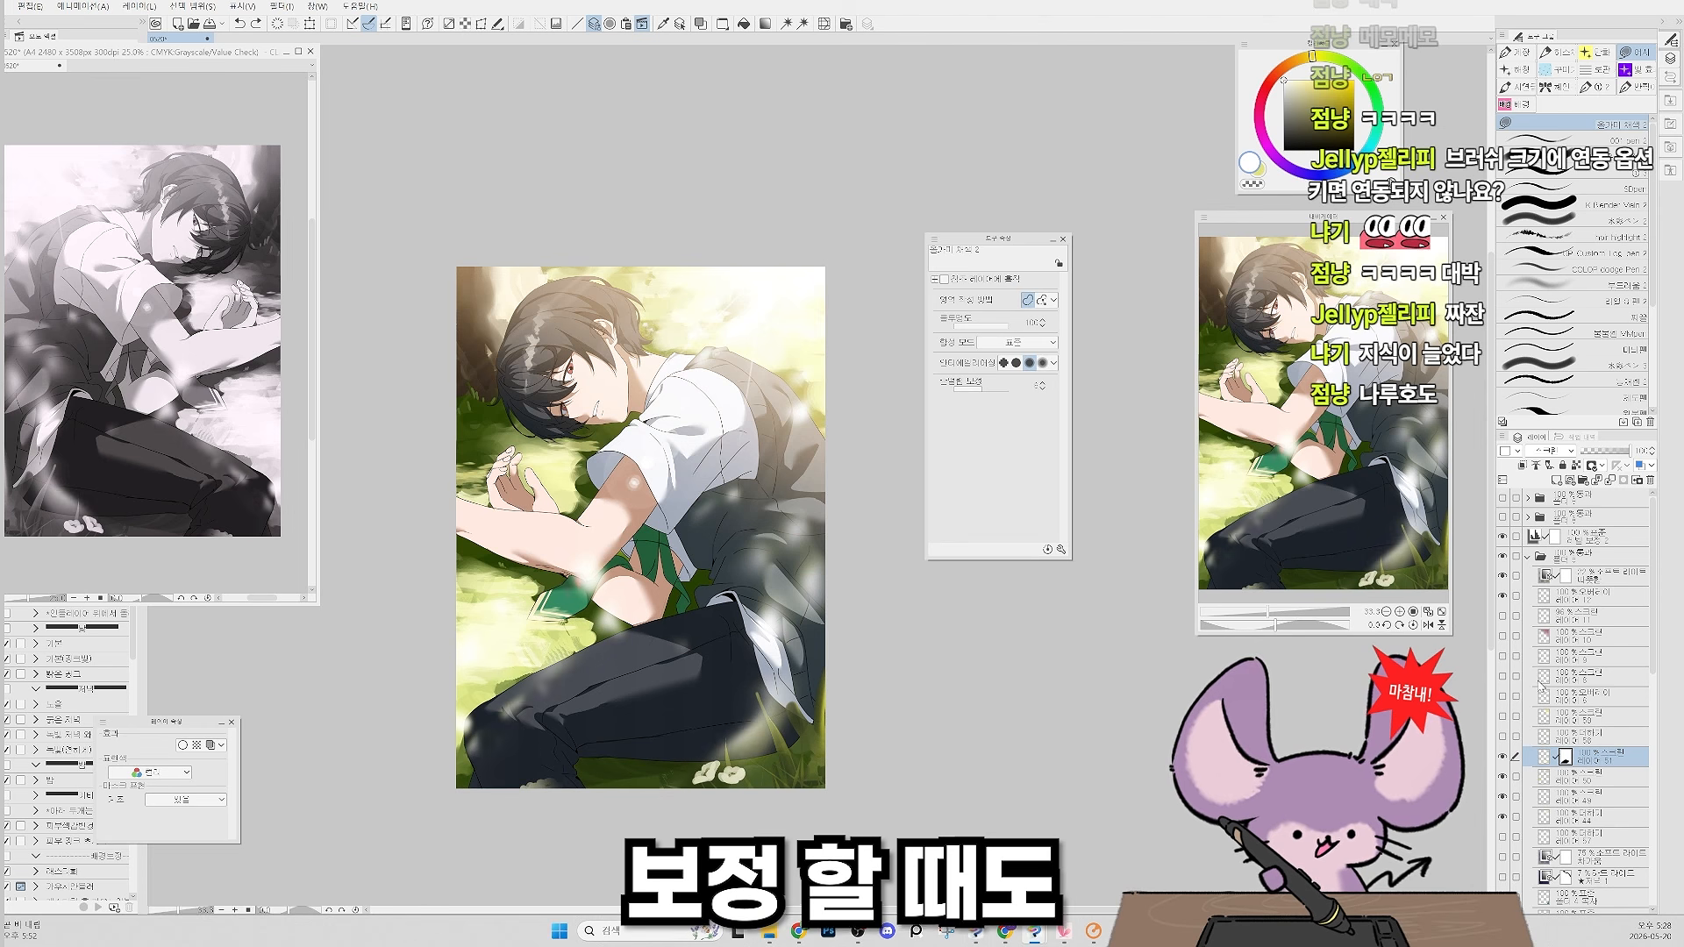
key(ctrl+z)
key(ctrl+z)
key(ctrl+z)
key(ctrl+z)
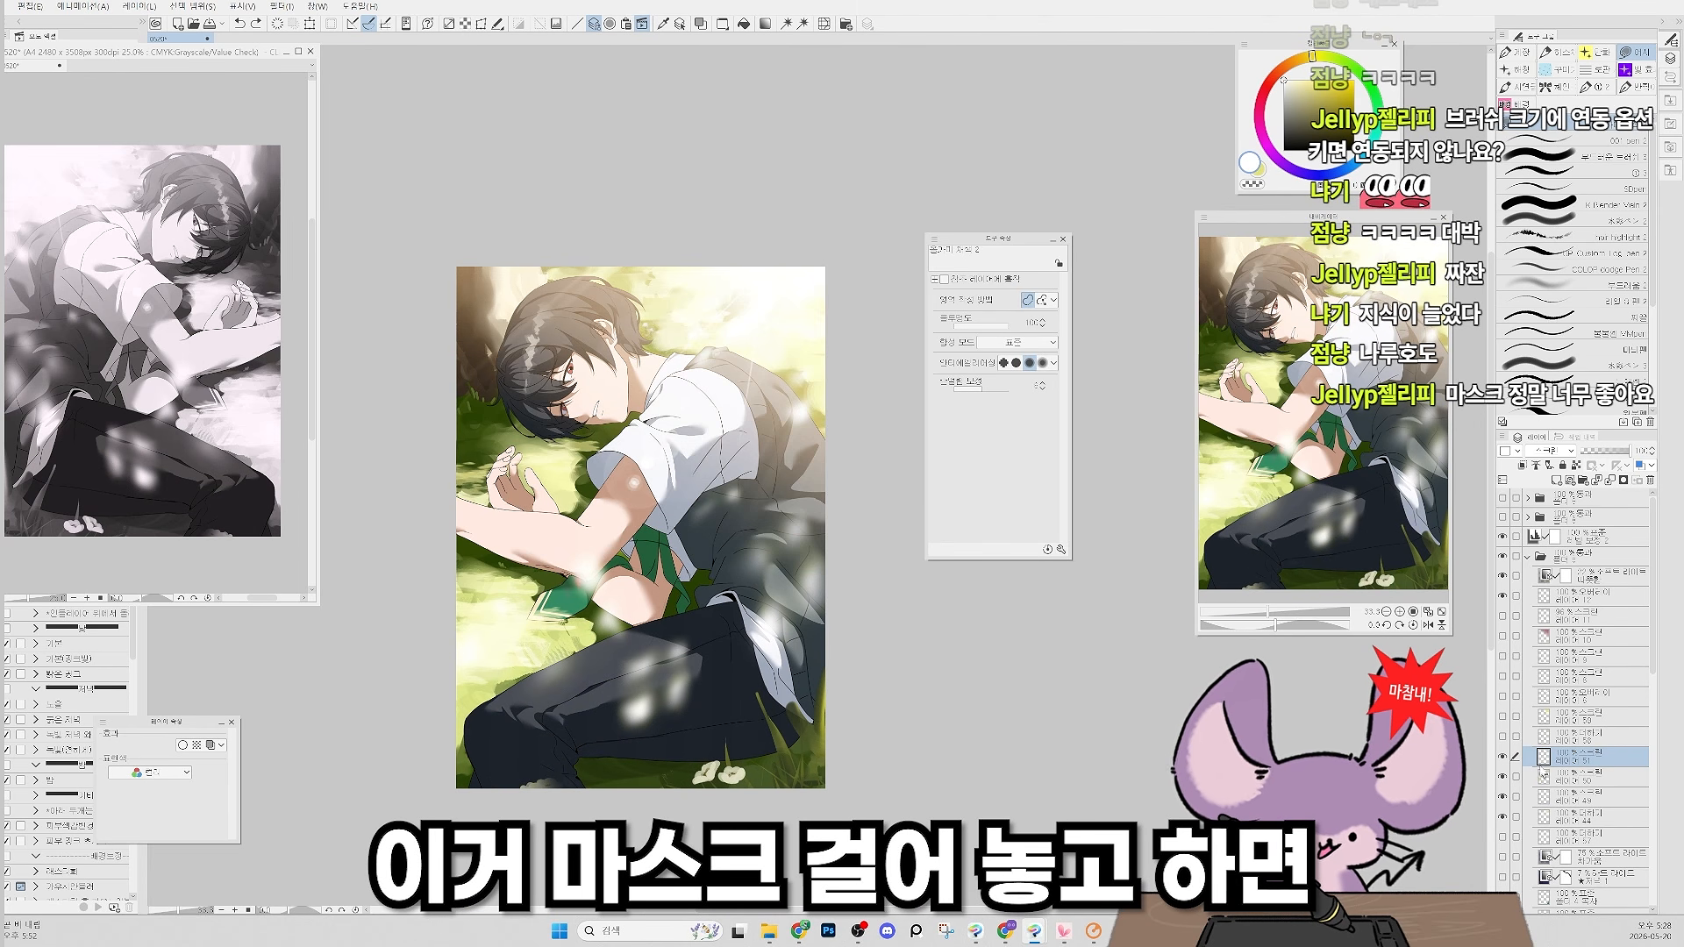